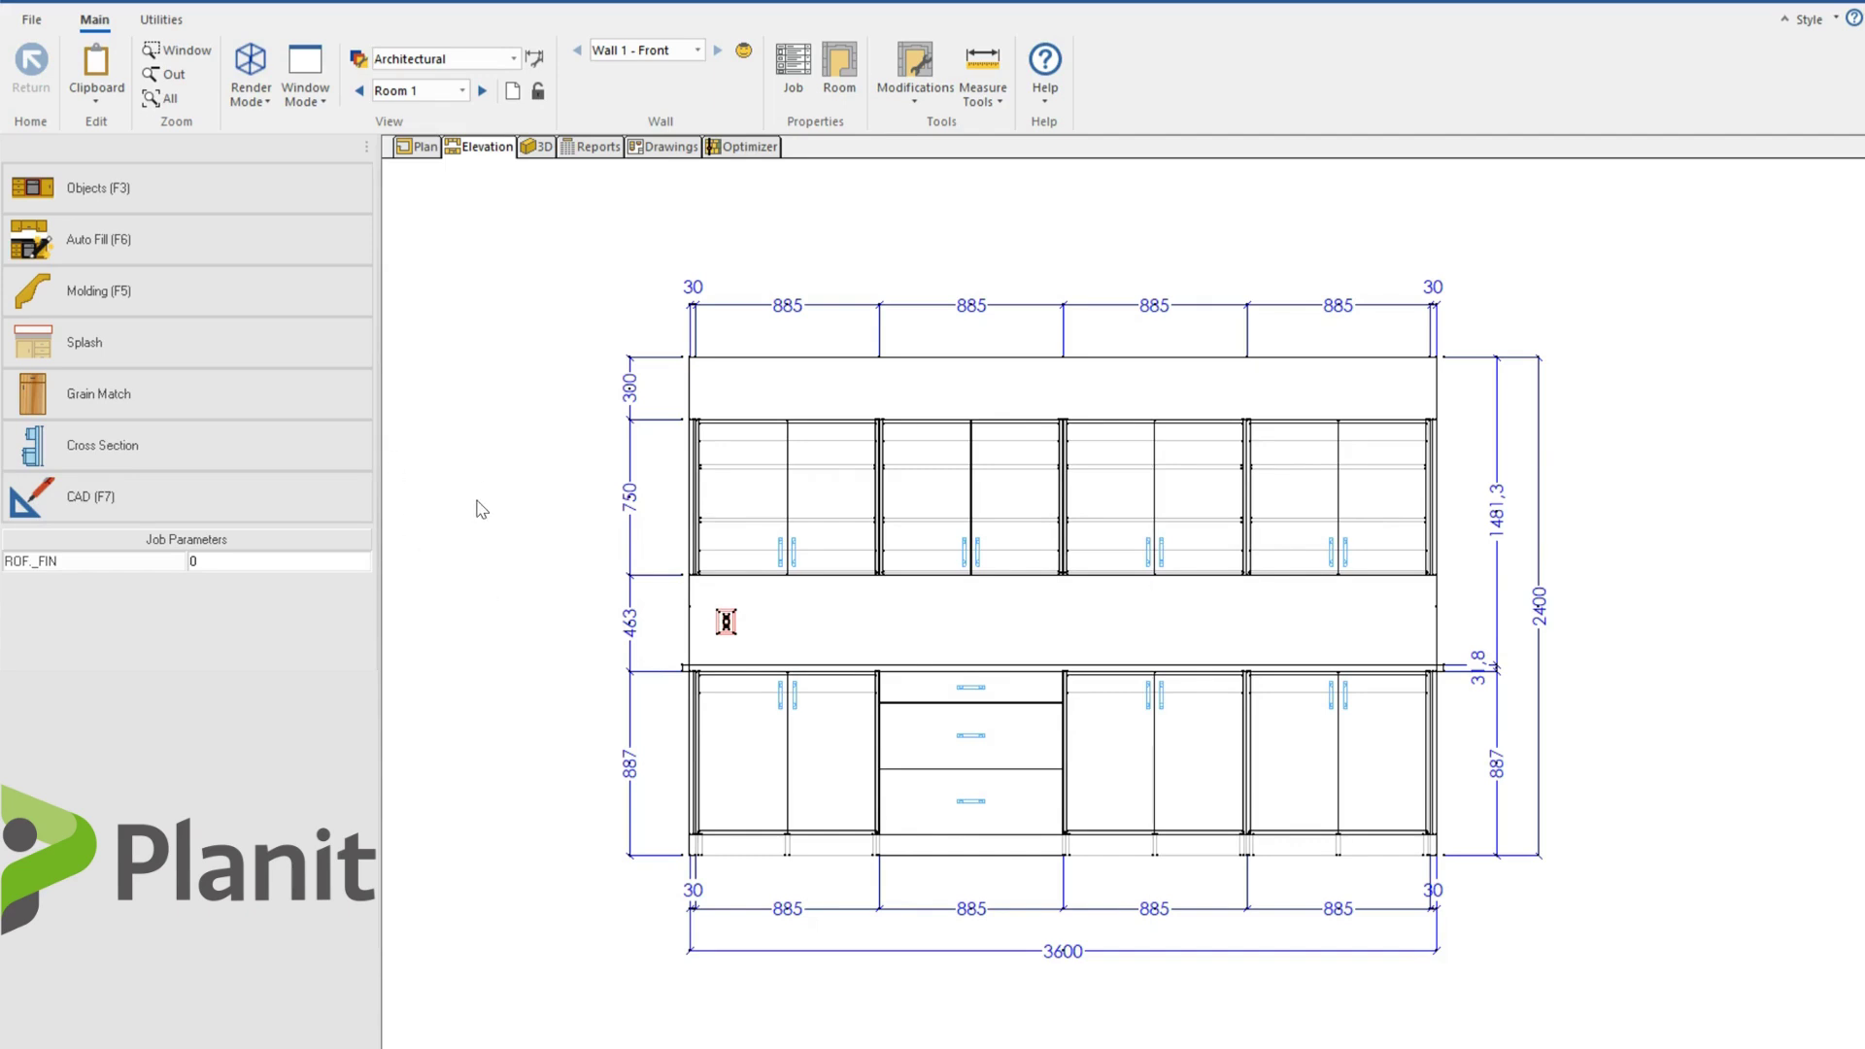
- Add a linear tailed dimension in CAD mode from the wall's left edge to the near side of the socket
{"action": "key", "text": "F7"}
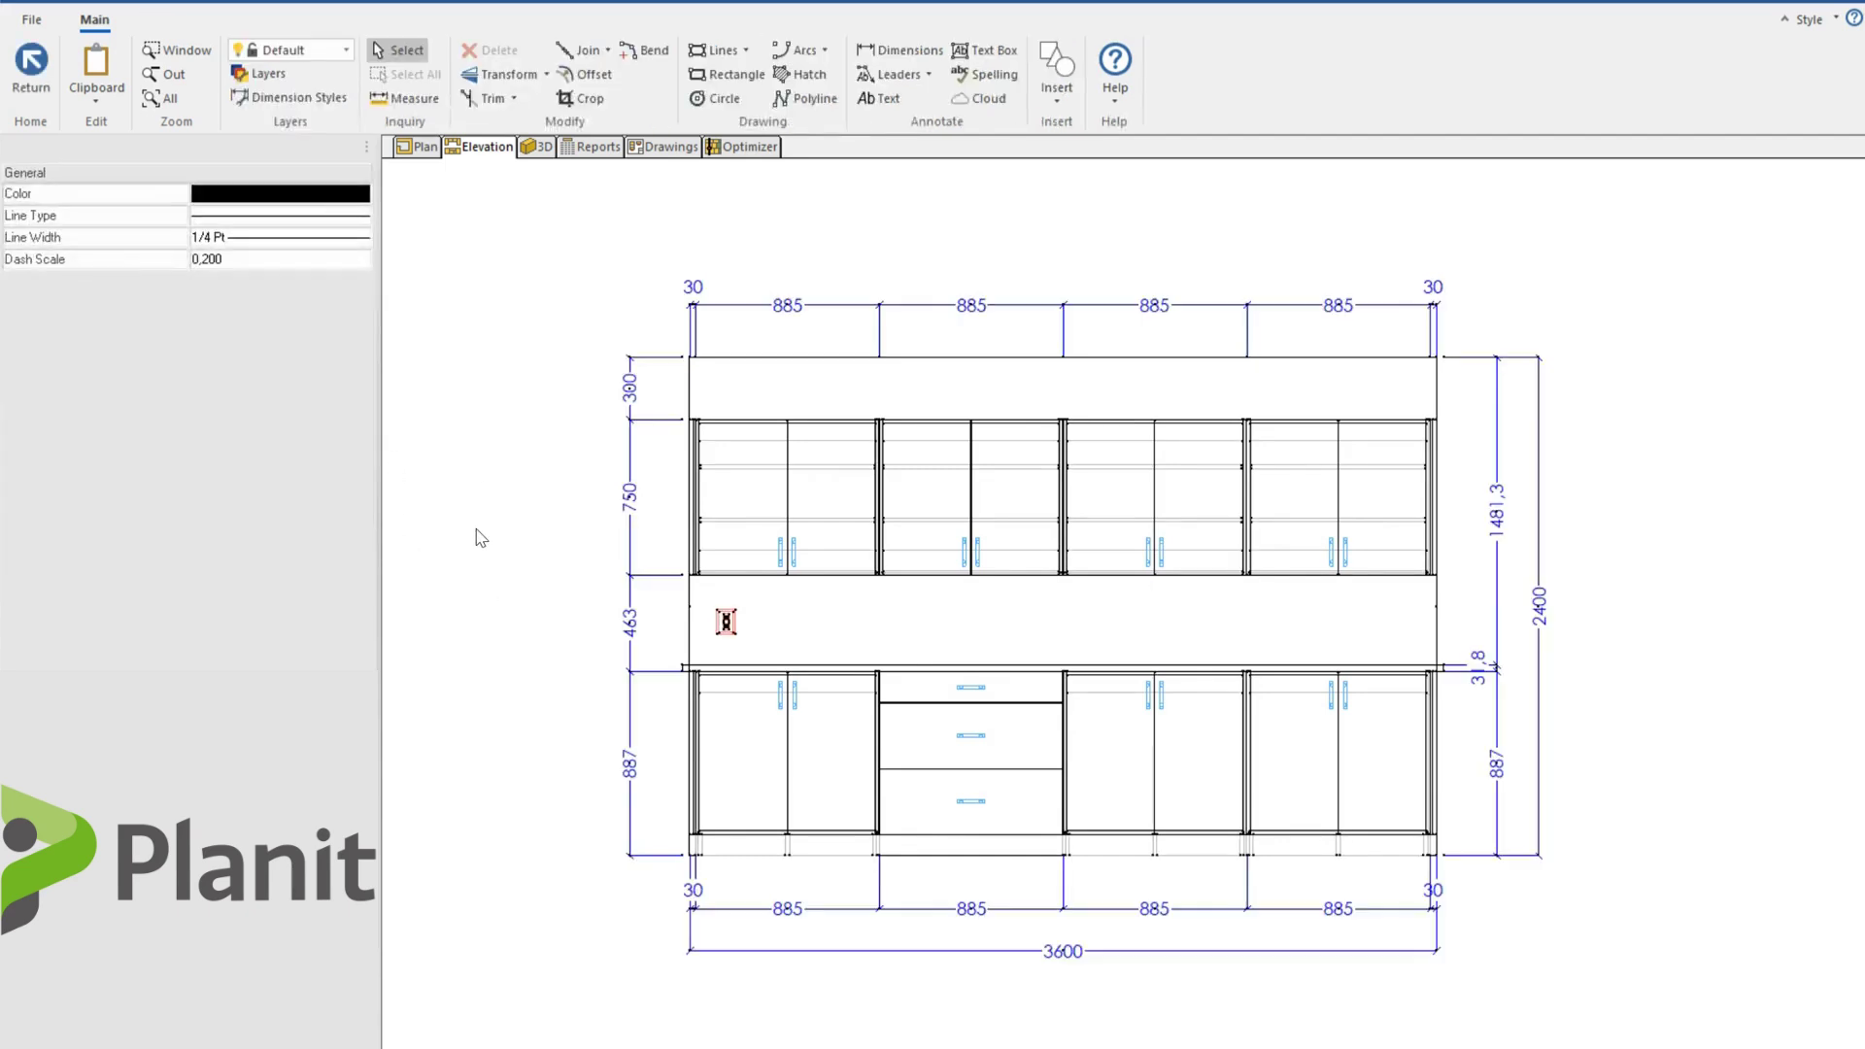
{"action": "left_click", "coordinate": [911, 54]}
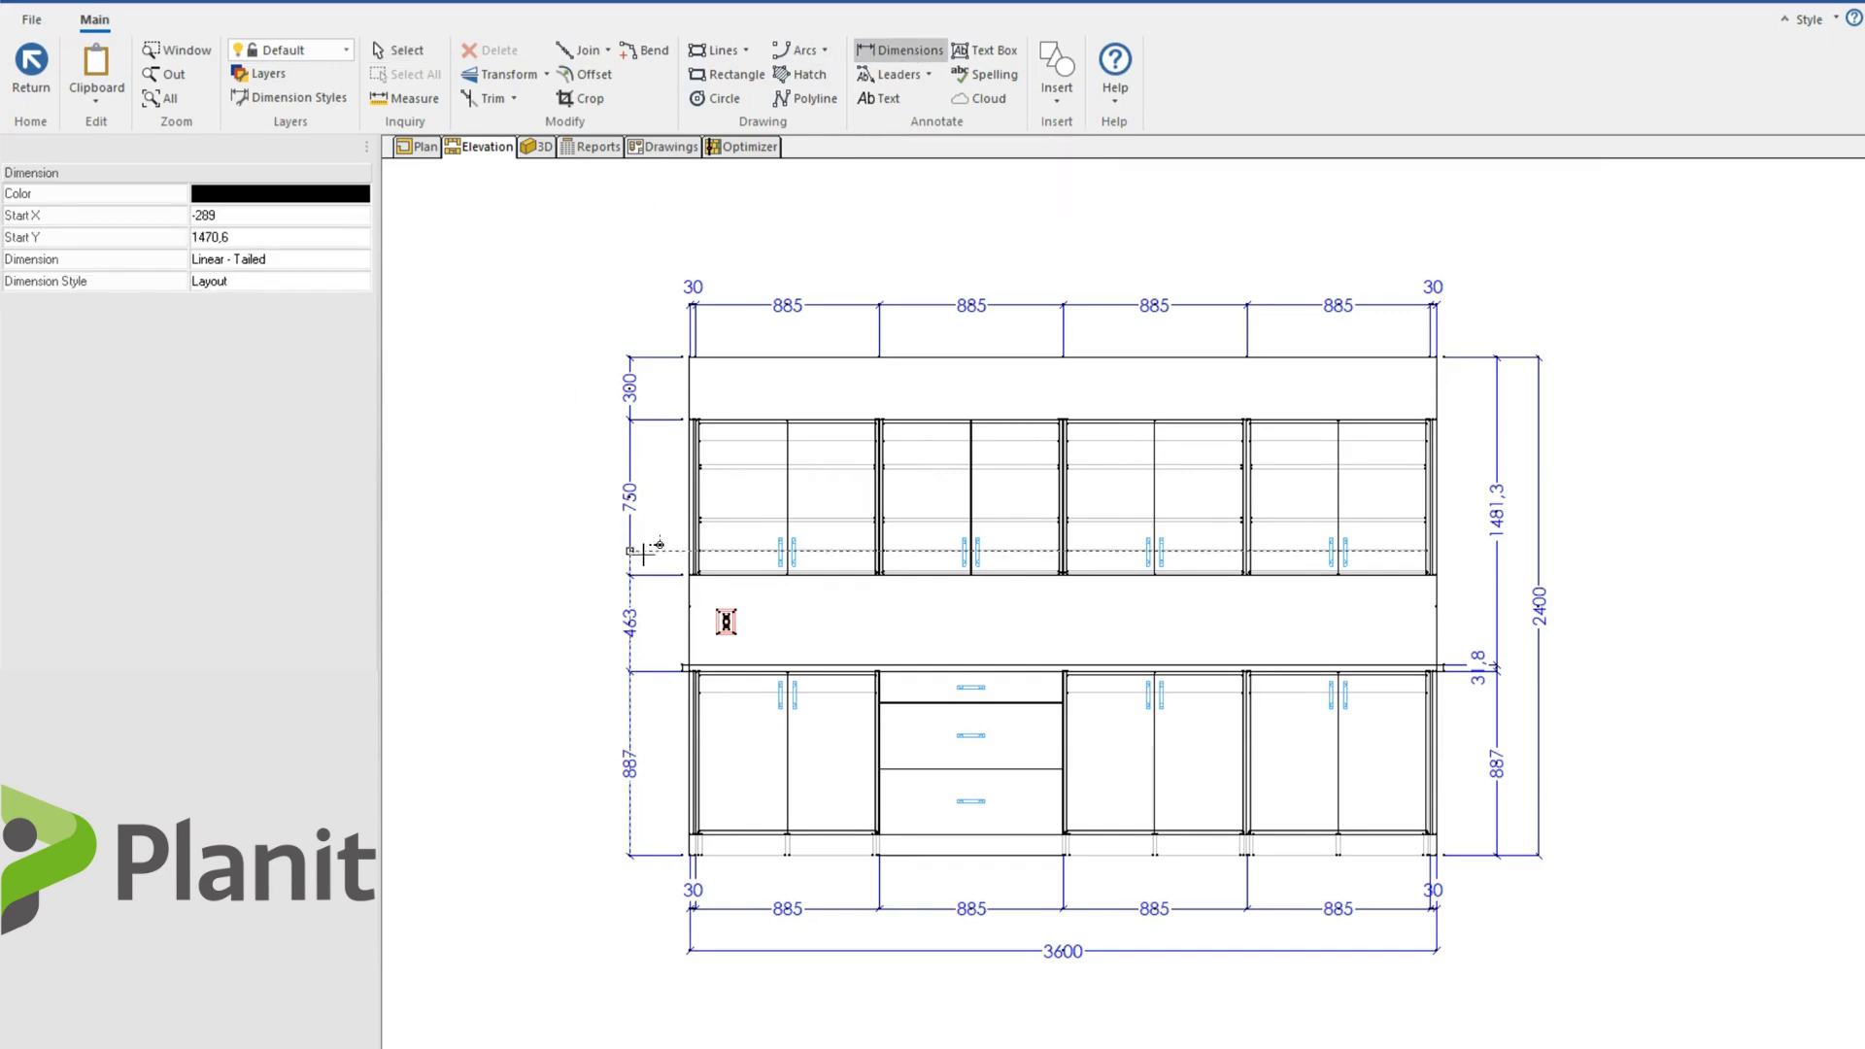
{"action": "scroll", "coordinate": [666, 612], "scroll_direction": "down", "scroll_amount": 2}
{"action": "scroll", "coordinate": [666, 612], "scroll_direction": "up", "scroll_amount": 5}
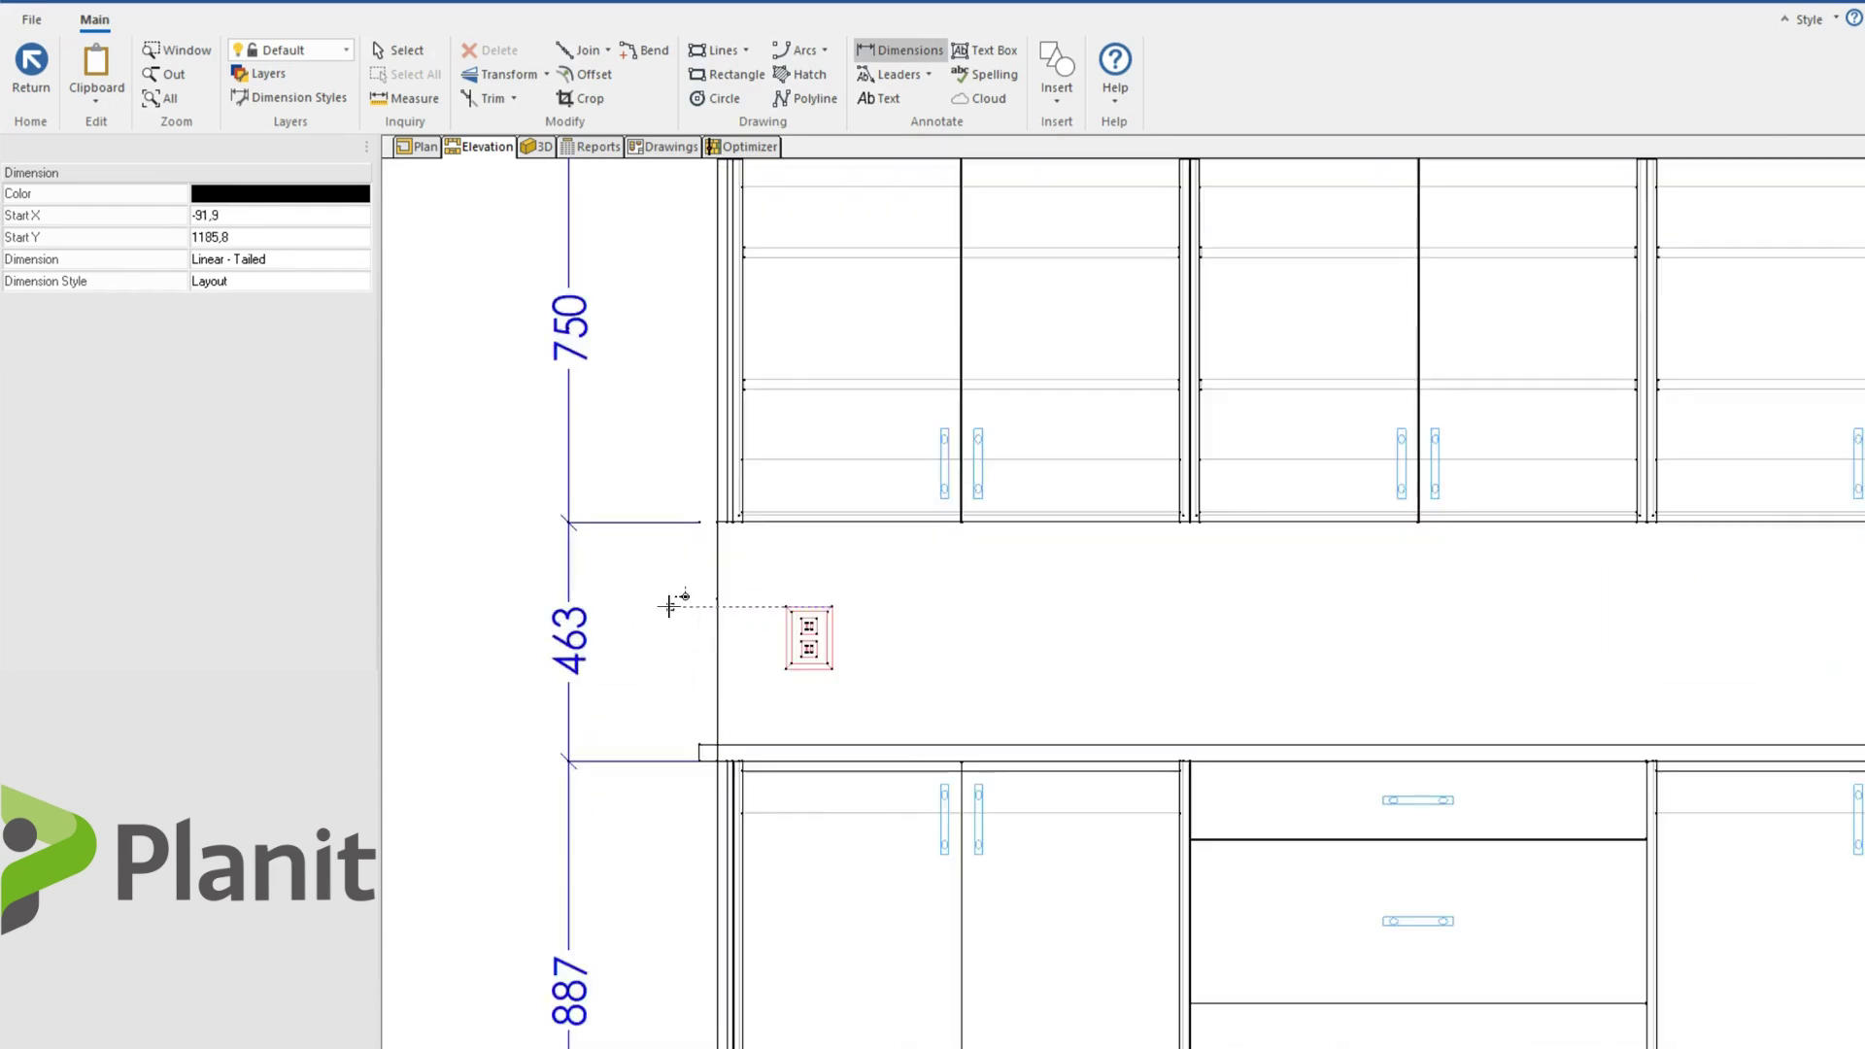
{"action": "scroll", "coordinate": [668, 607], "scroll_direction": "up", "scroll_amount": 2}
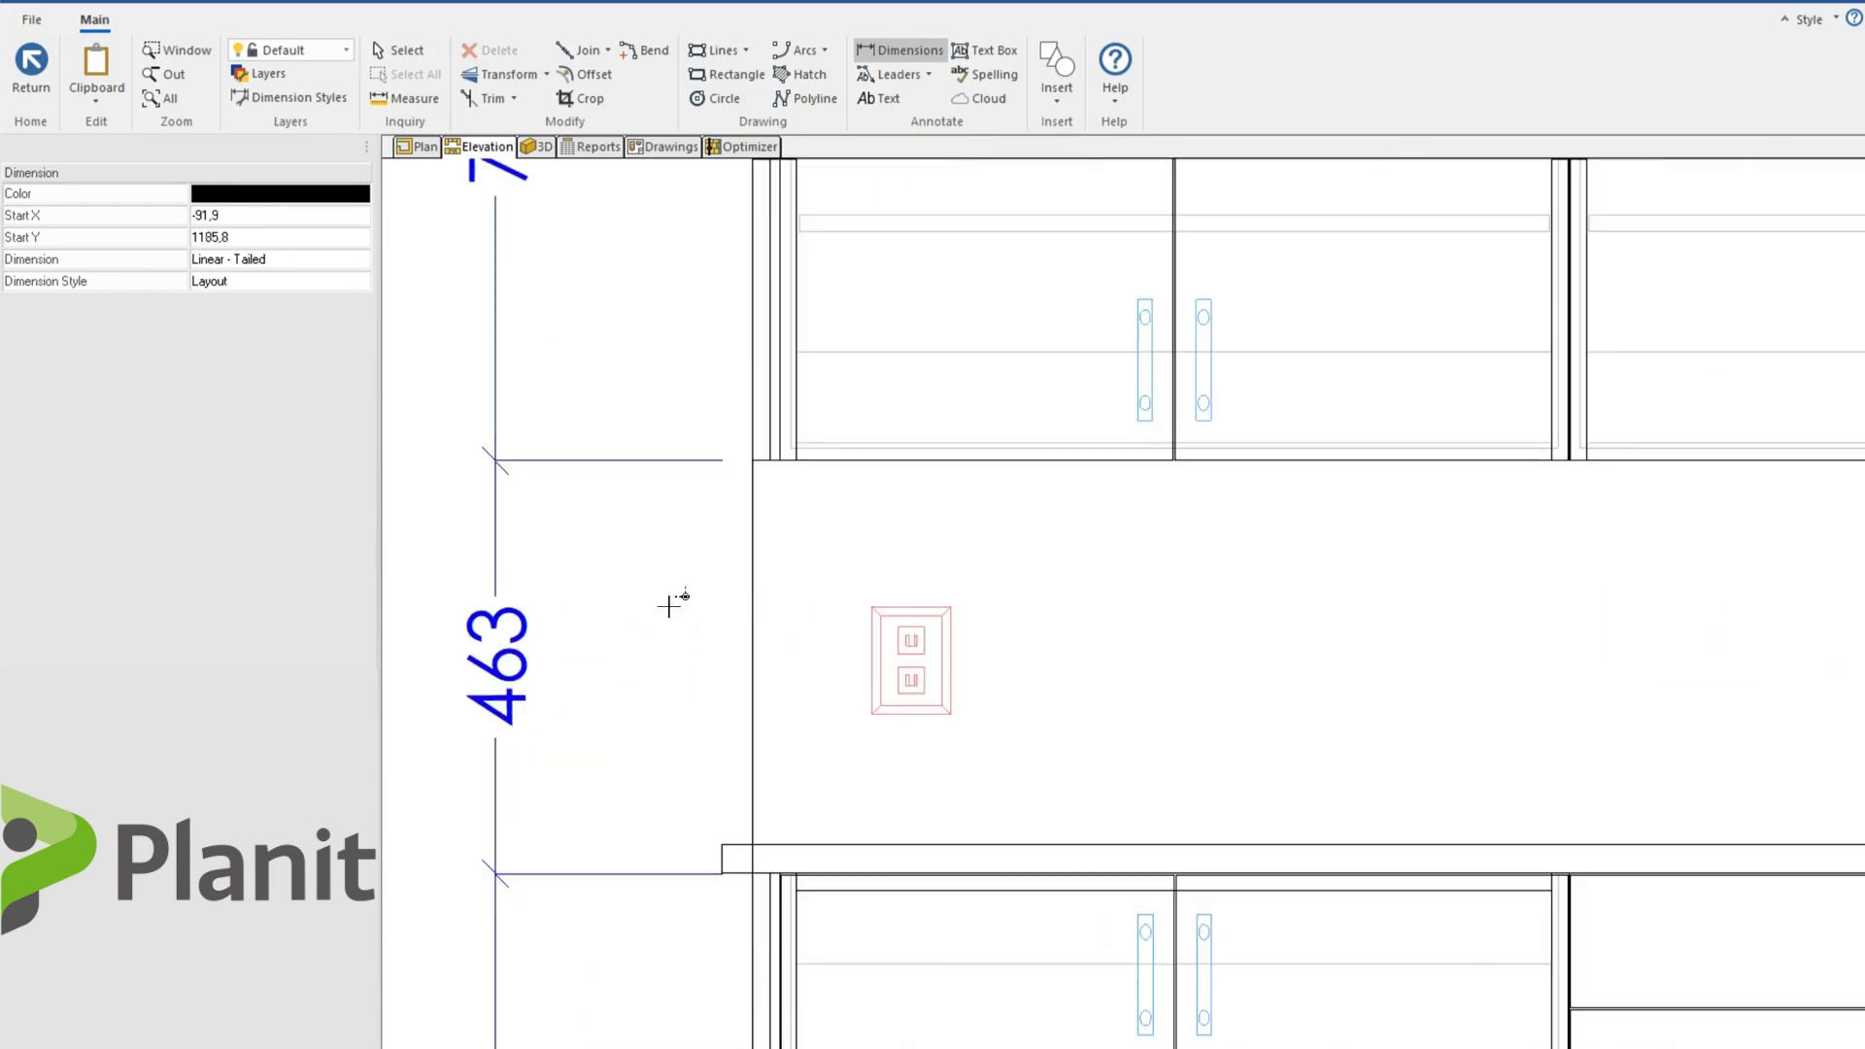
{"action": "left_click", "coordinate": [751, 607]}
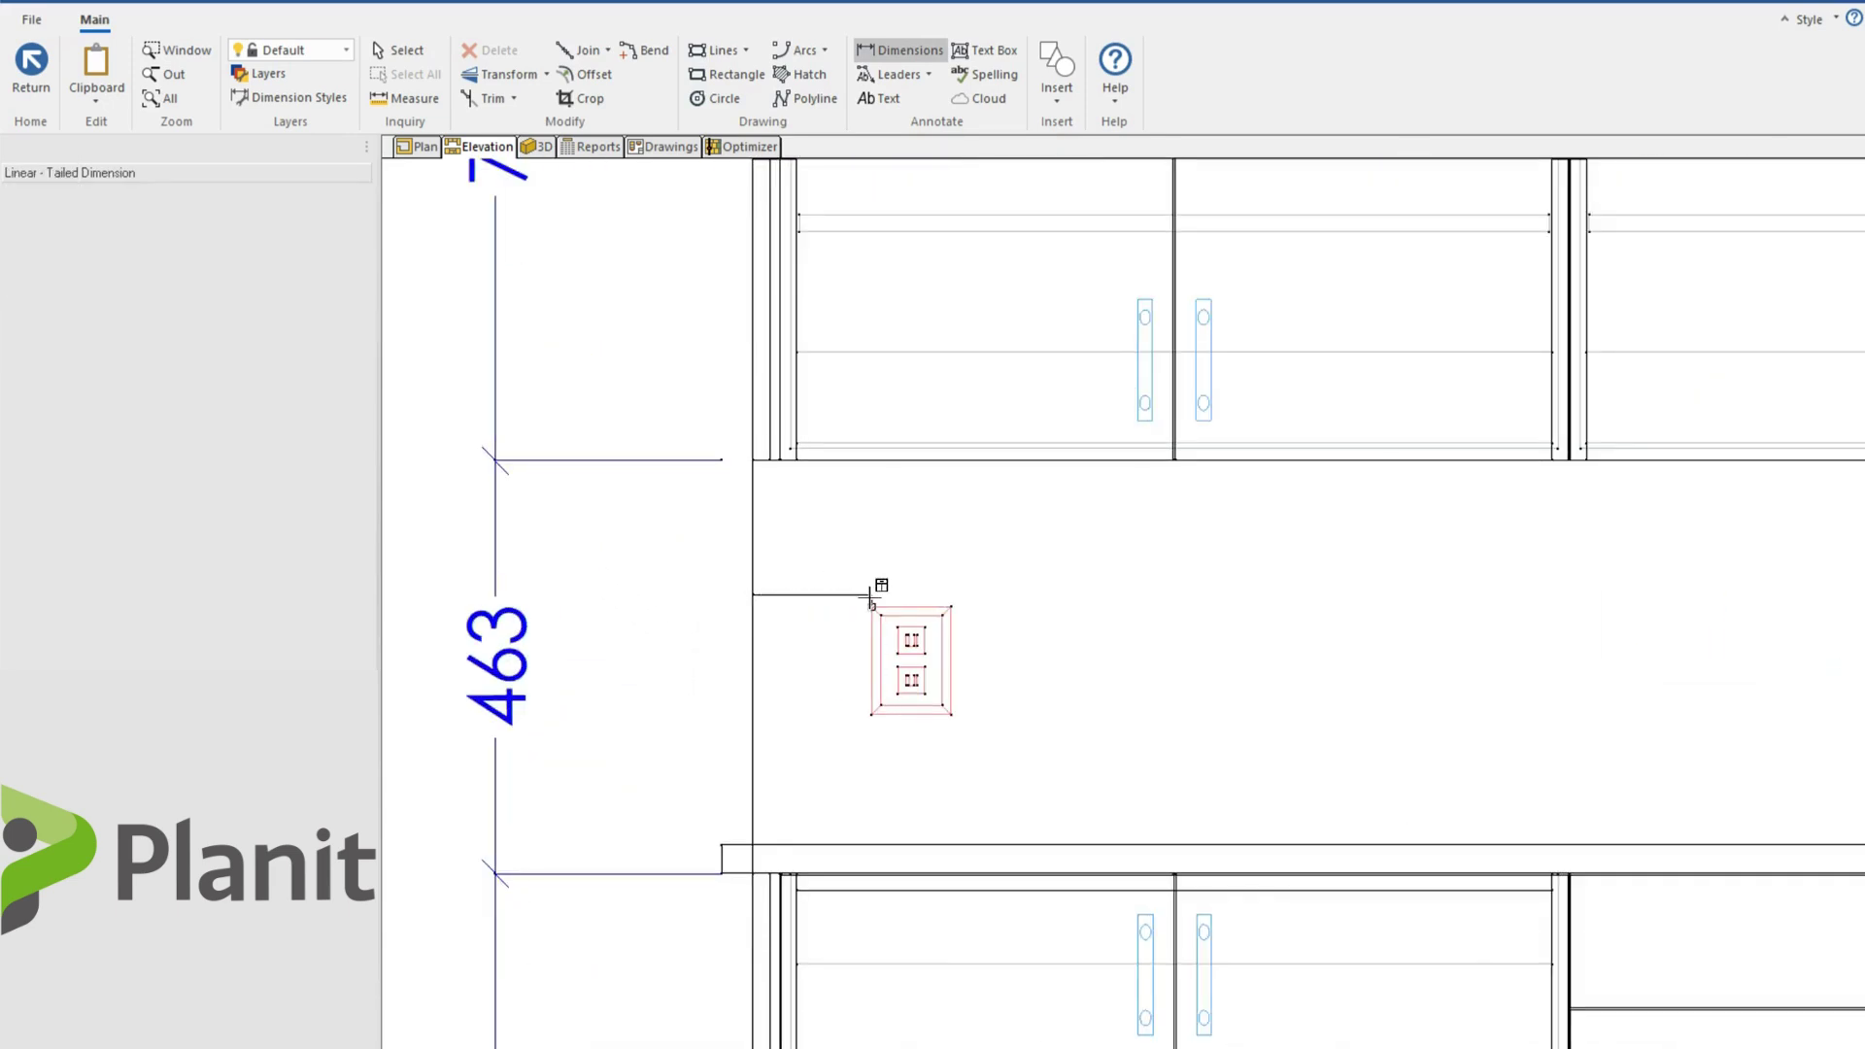
{"action": "left_click", "coordinate": [871, 536]}
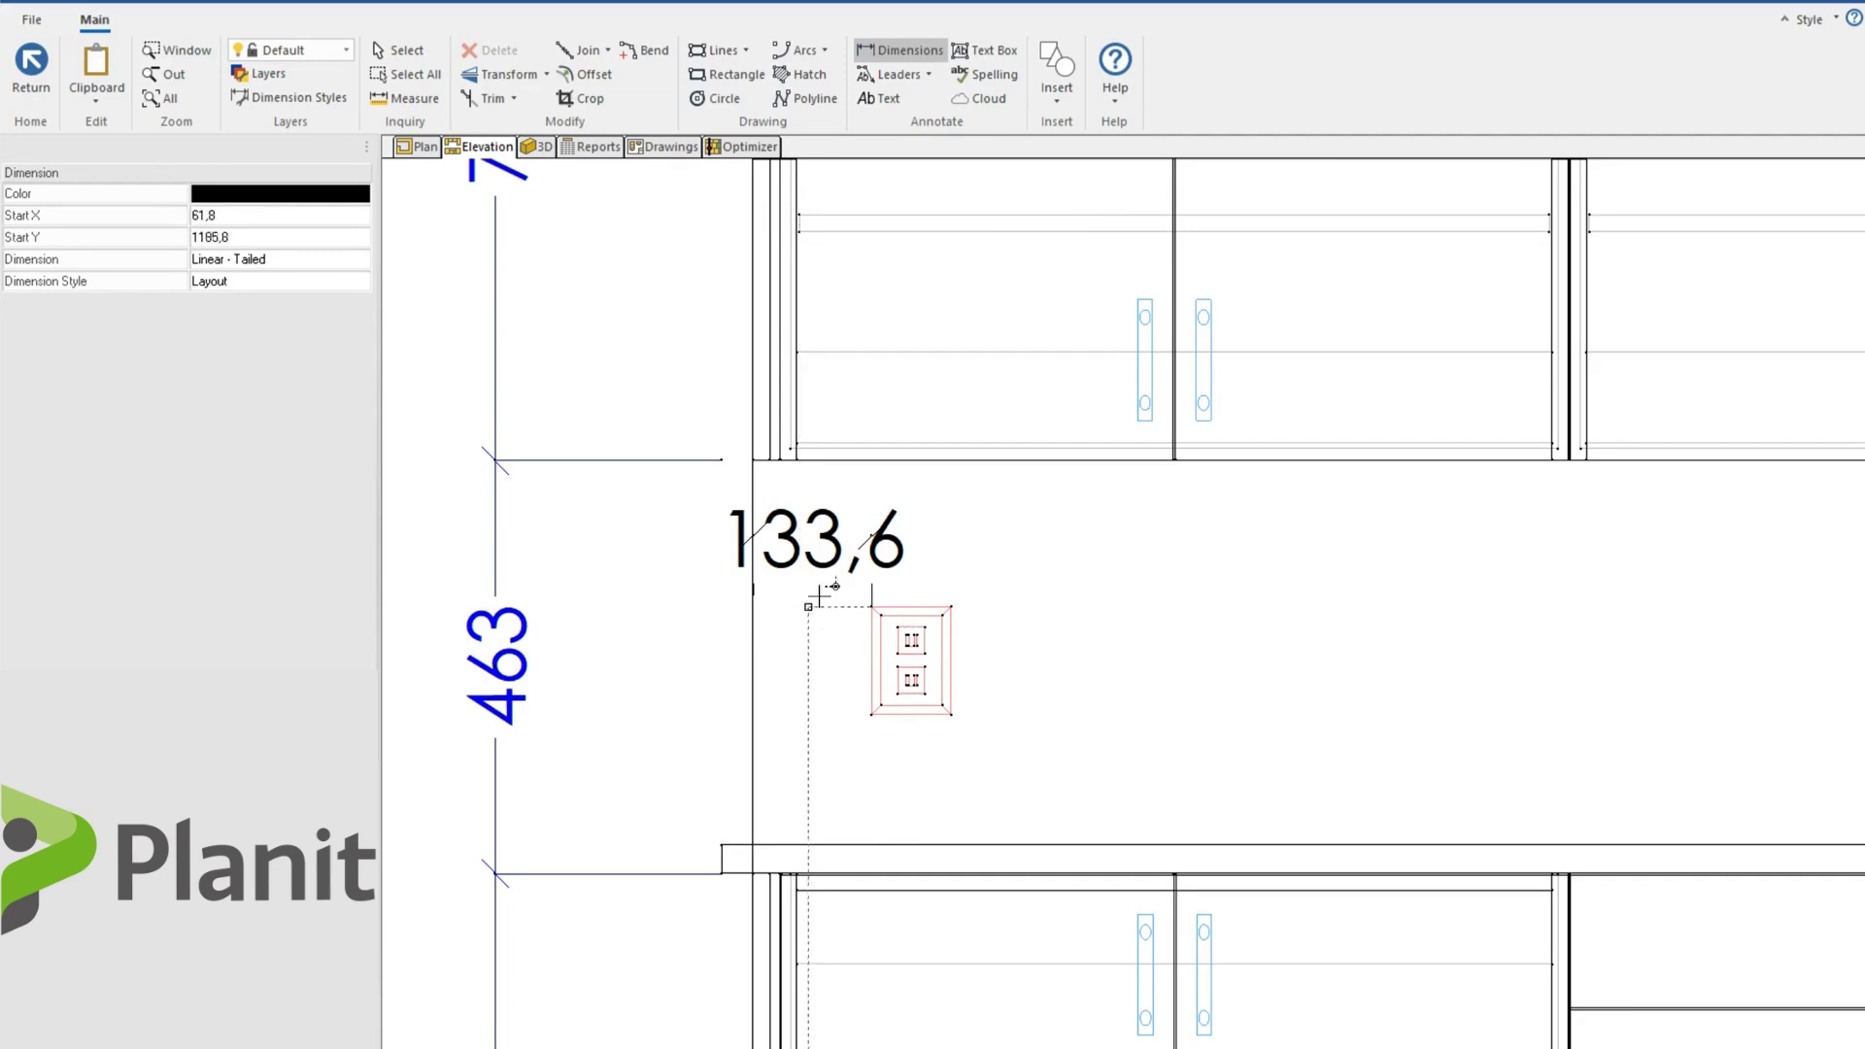
- Set the text height of the socket dimension to 45
{"action": "left_click", "coordinate": [406, 50]}
{"action": "left_click", "coordinate": [833, 579]}
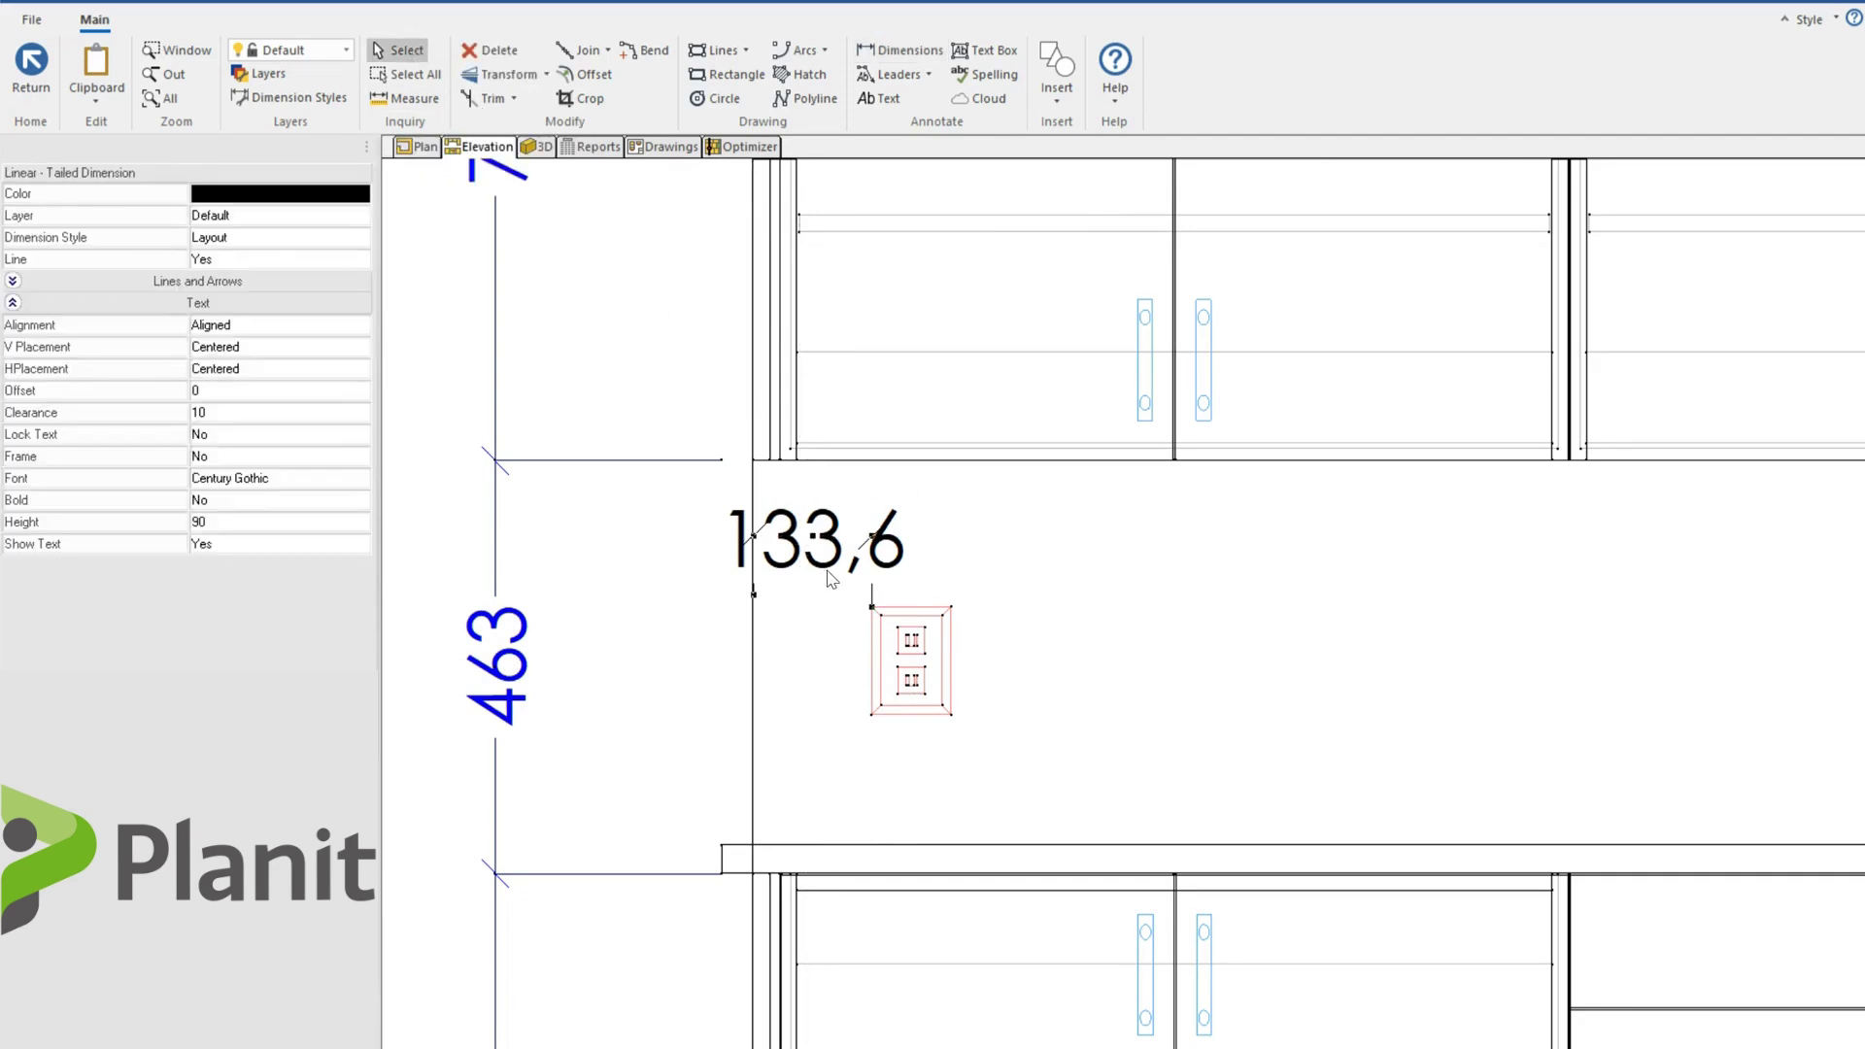
{"action": "left_click", "coordinate": [245, 523]}
{"action": "type", "text": "45"}
{"action": "key", "text": "Return"}
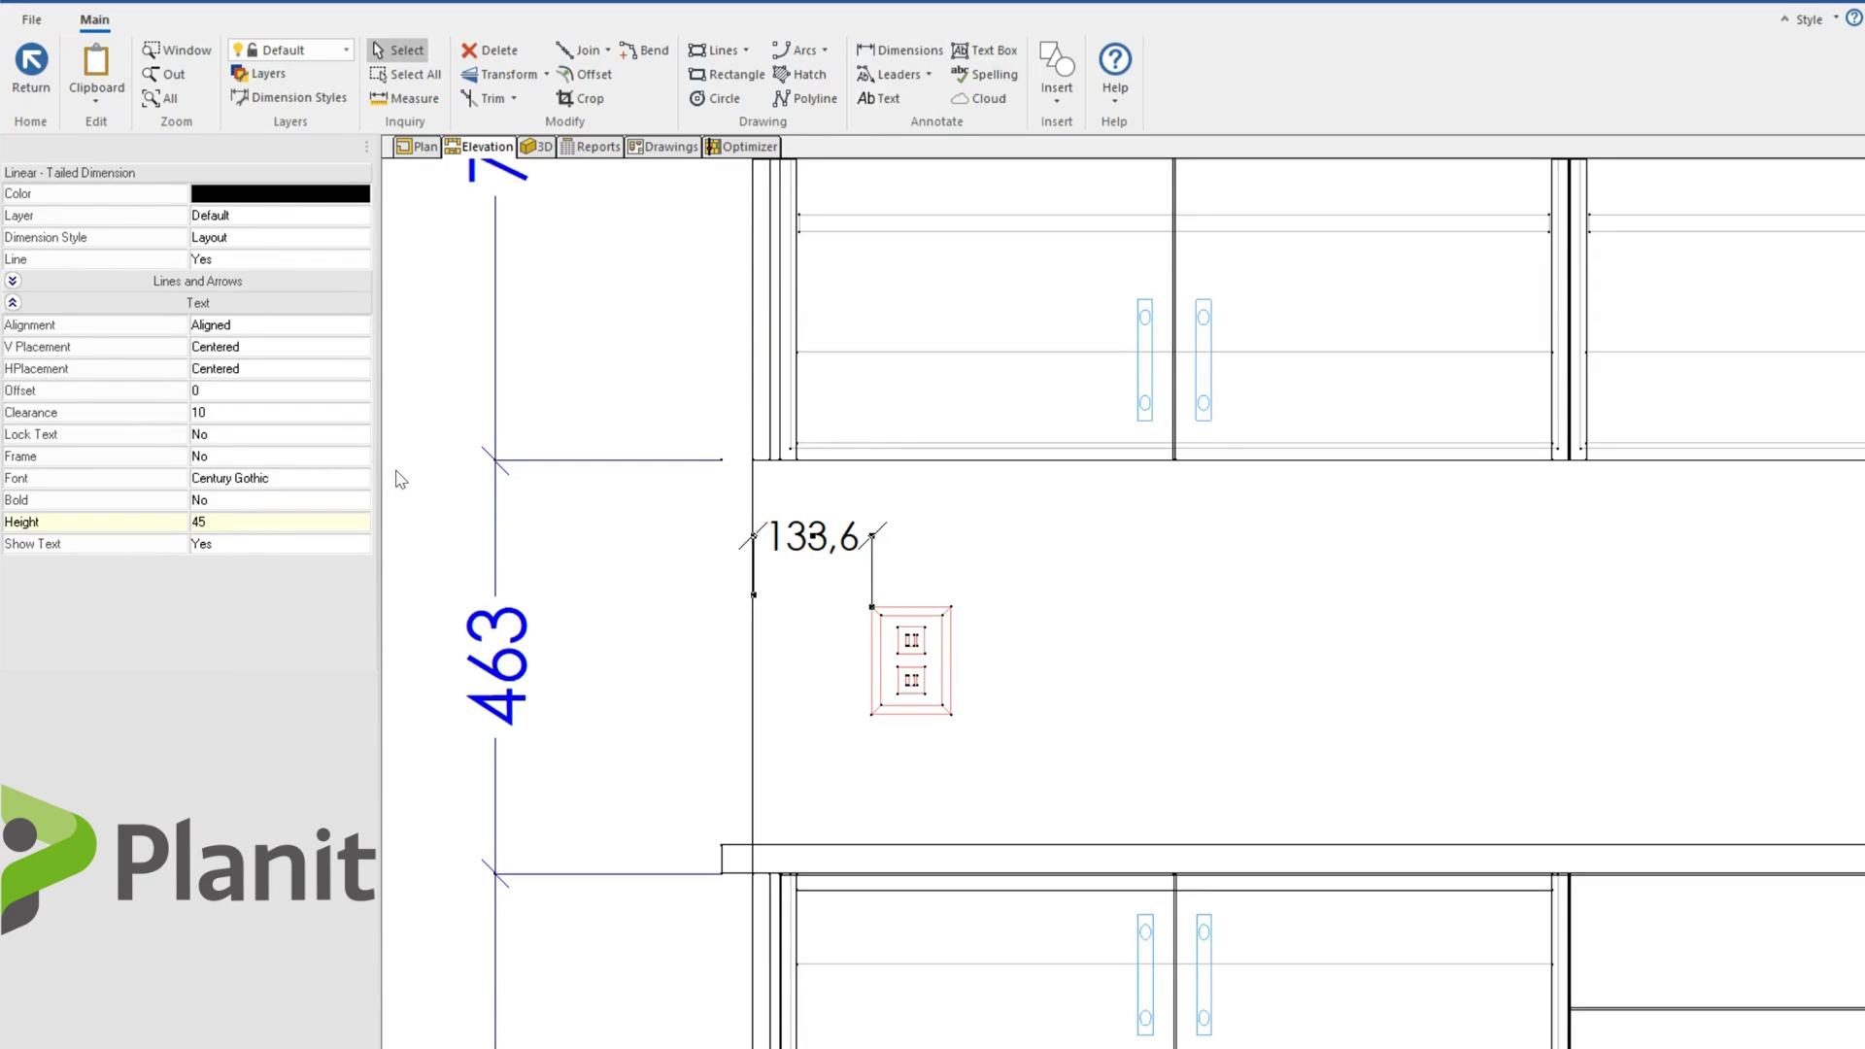
- Append the note "To end of socket" to the socket dimension's text, keeping its value in front
{"action": "double_click", "coordinate": [814, 546]}
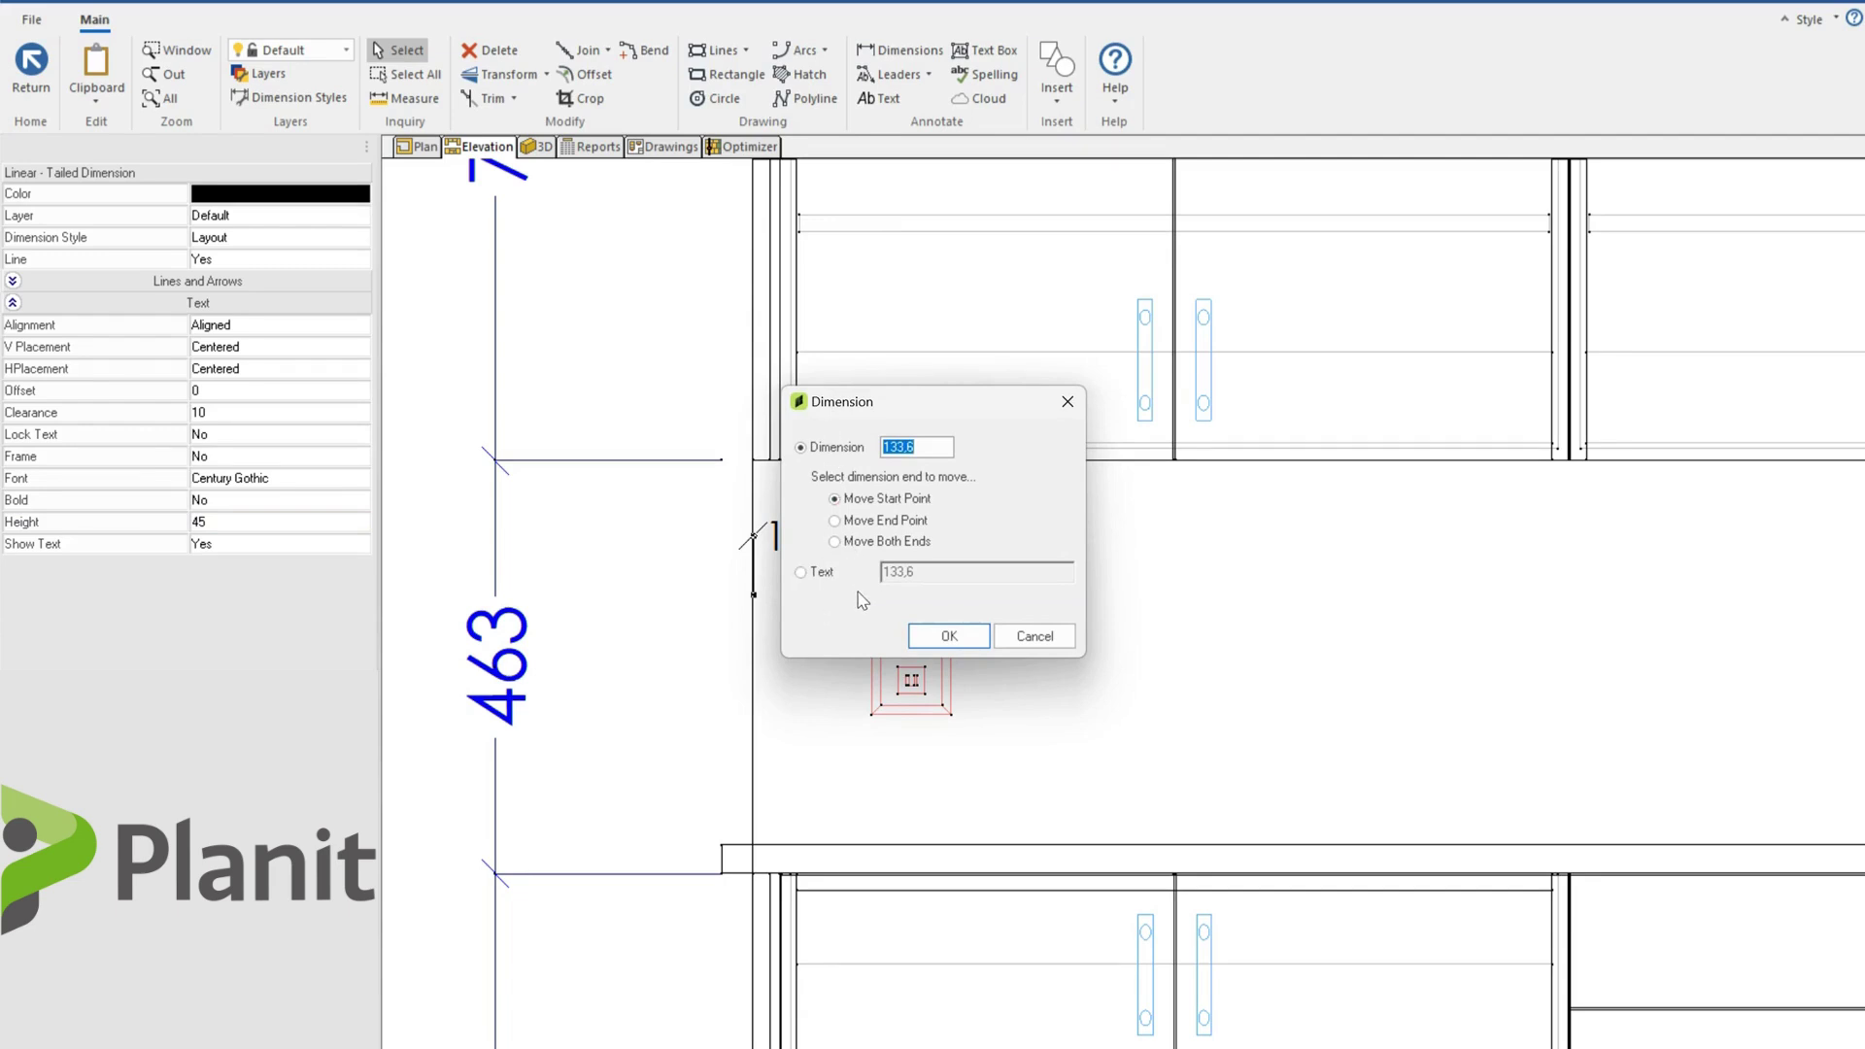
{"action": "left_click", "coordinate": [825, 575]}
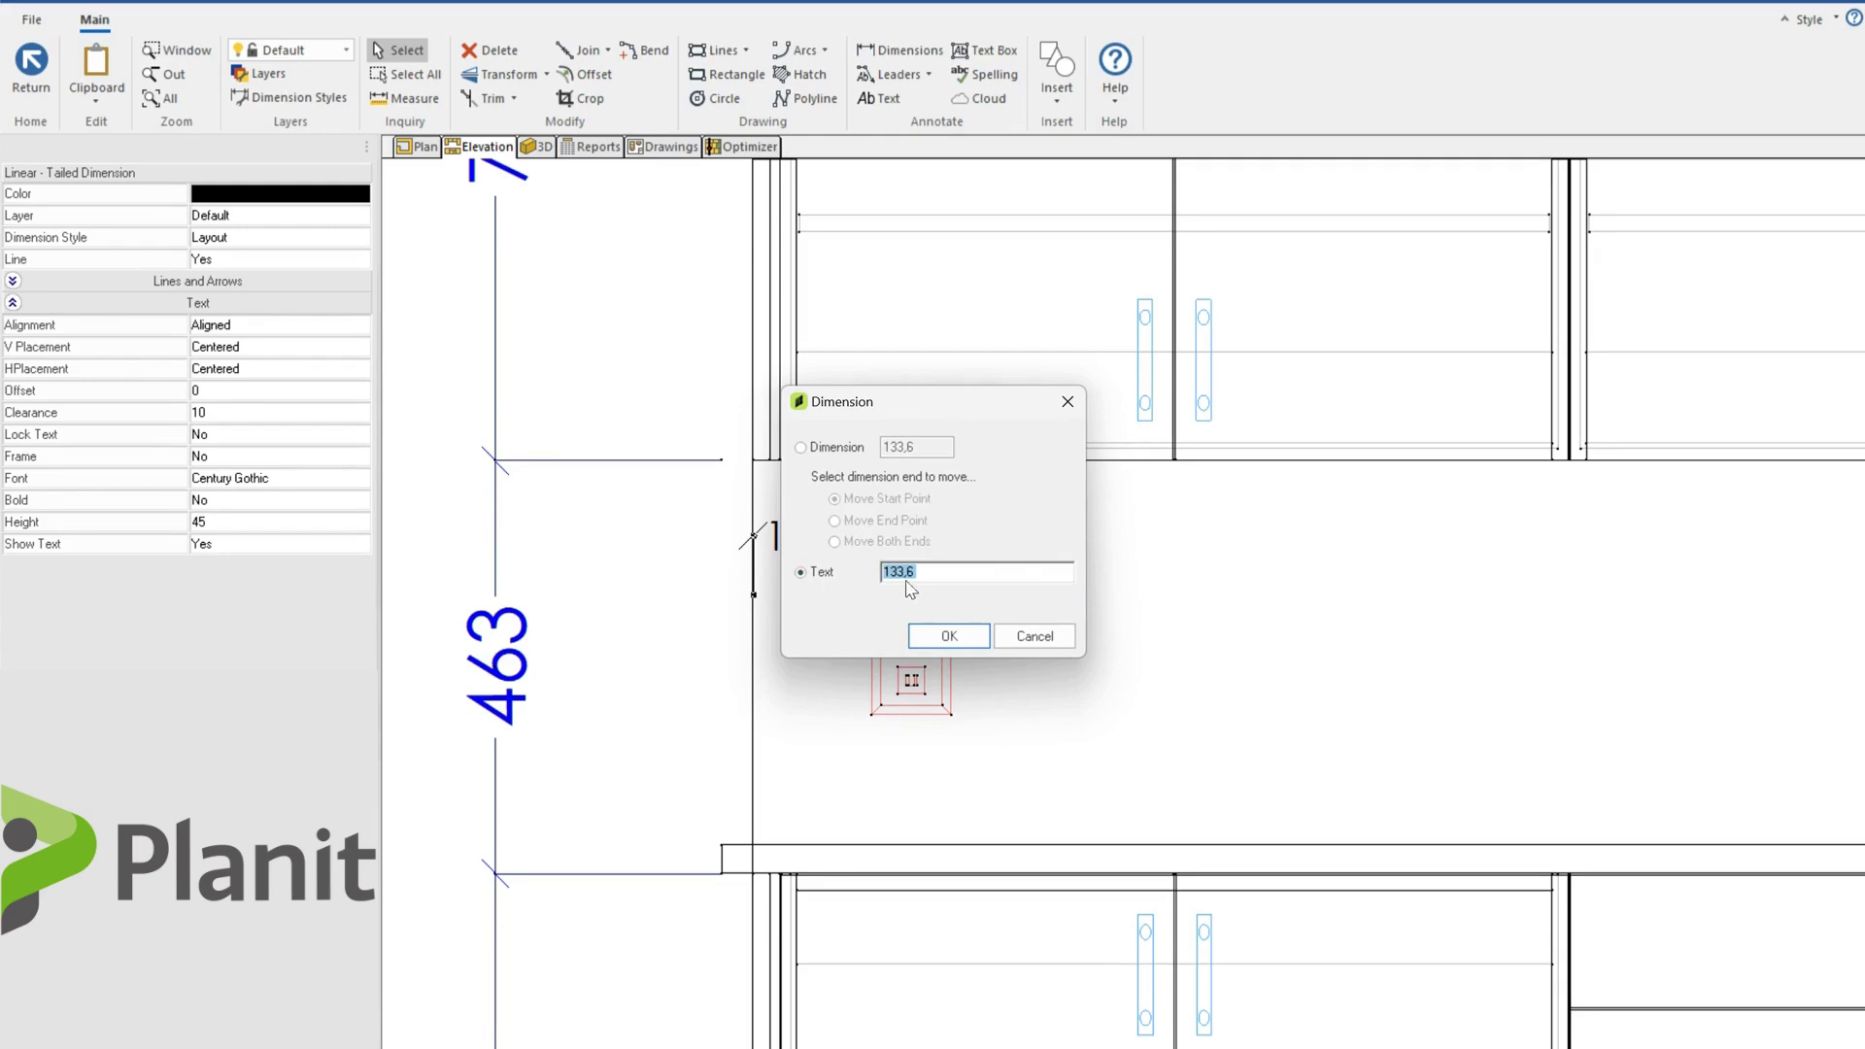
{"action": "left_click", "coordinate": [996, 579]}
{"action": "type", "text": "To end of socket"}
{"action": "left_click", "coordinate": [984, 639]}
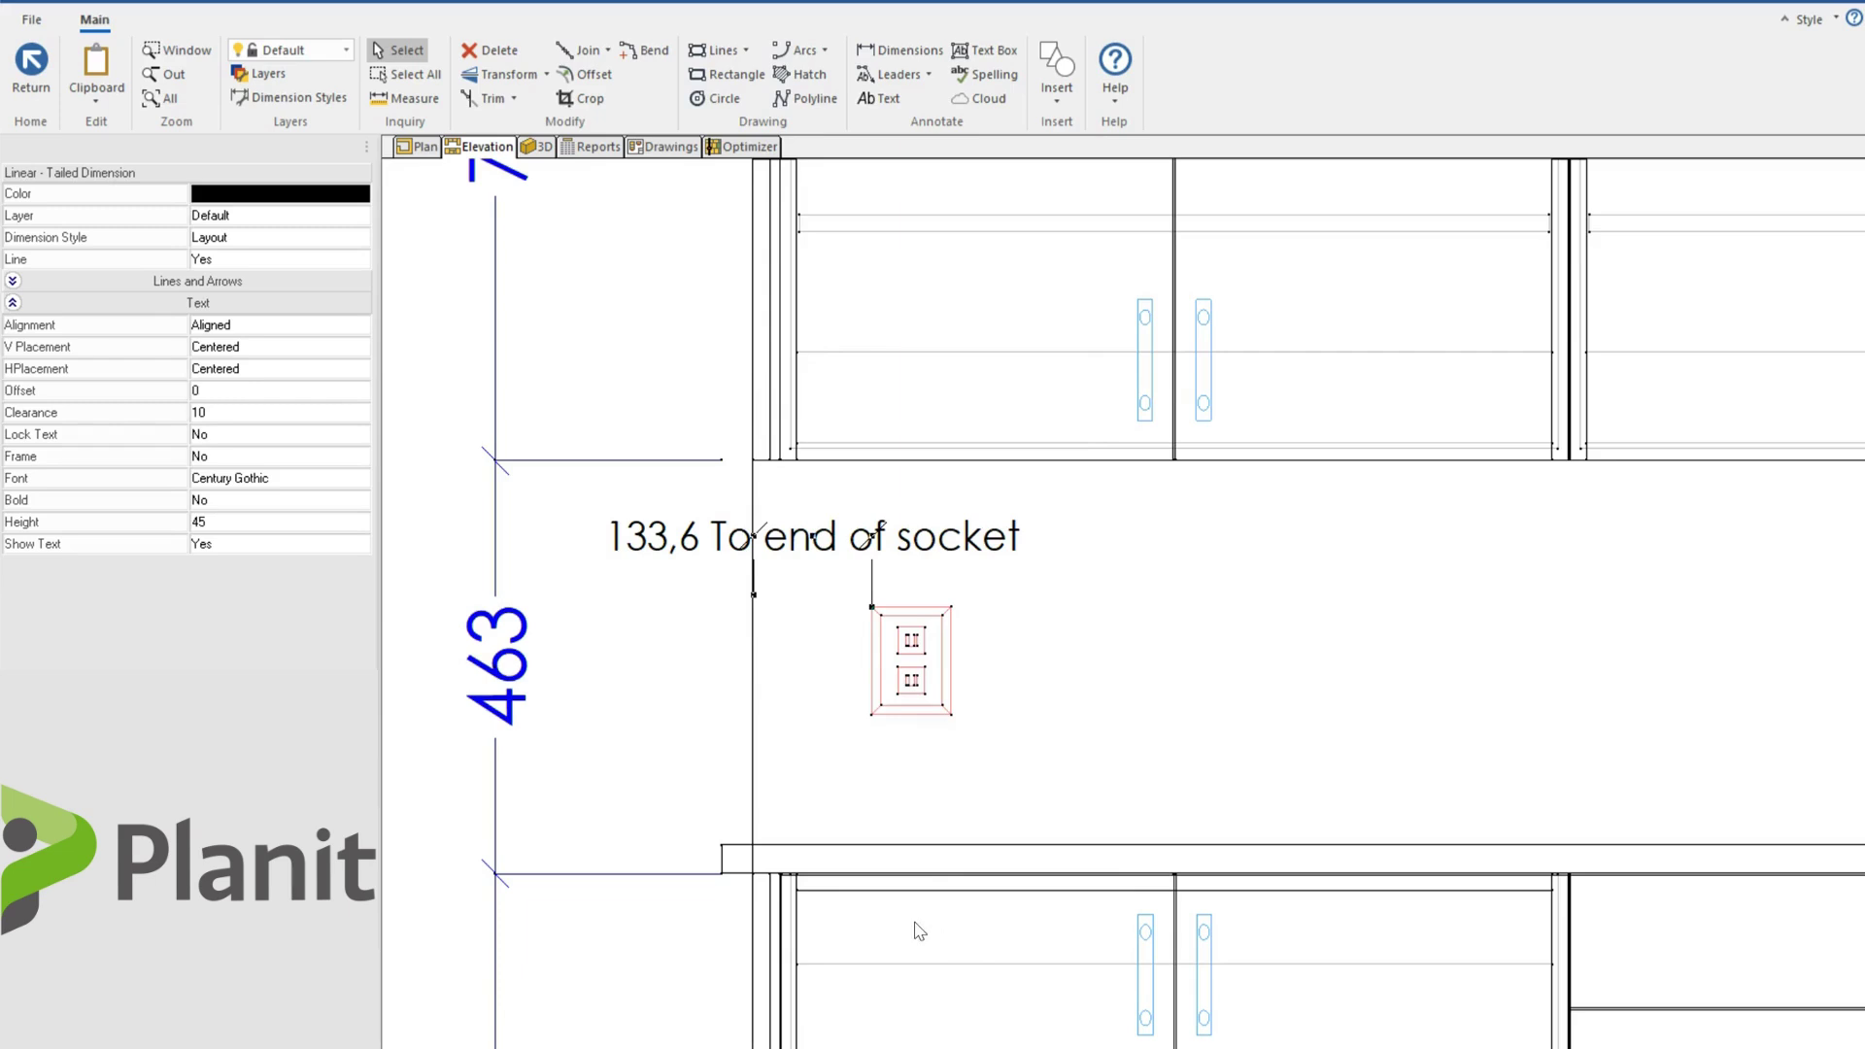
{"action": "left_click", "coordinate": [469, 552]}
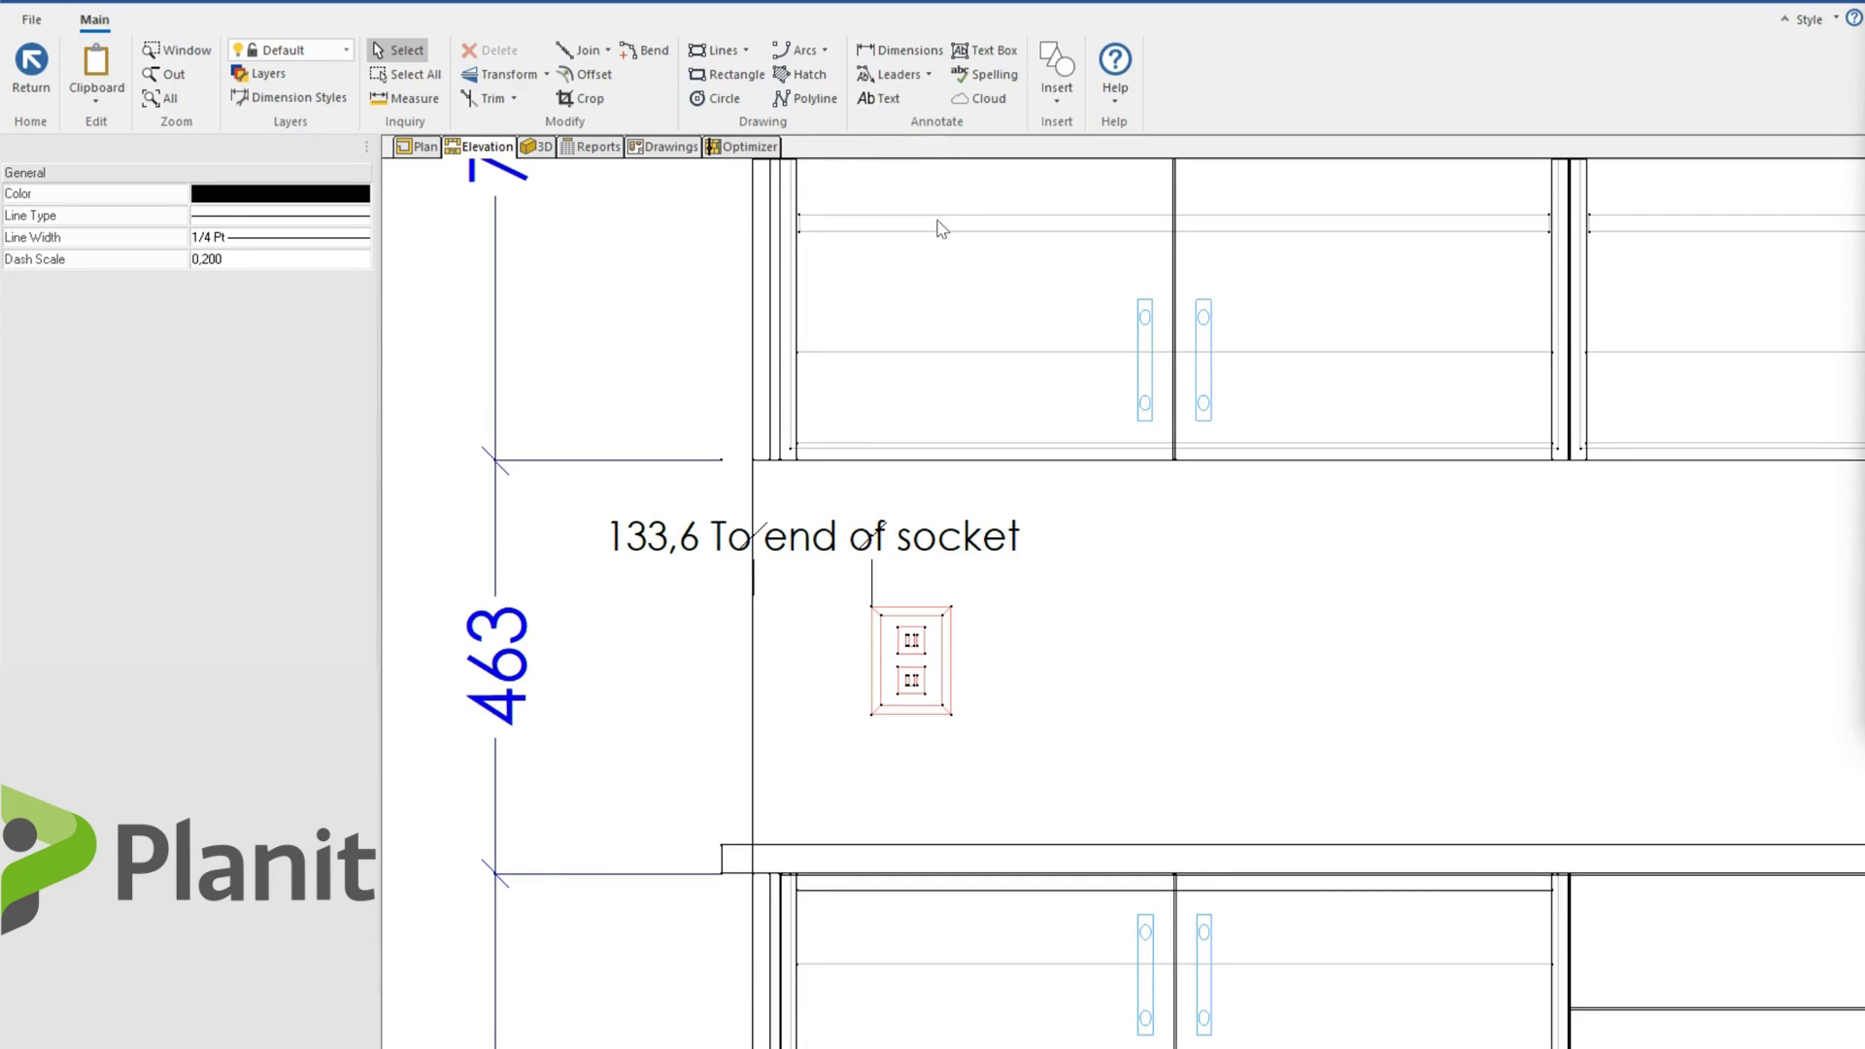
- Add a text leader reading "Chamfer Edge" that points at the left end of the worktop
{"action": "left_click", "coordinate": [904, 77]}
{"action": "scroll", "coordinate": [755, 738], "scroll_direction": "up", "scroll_amount": 2}
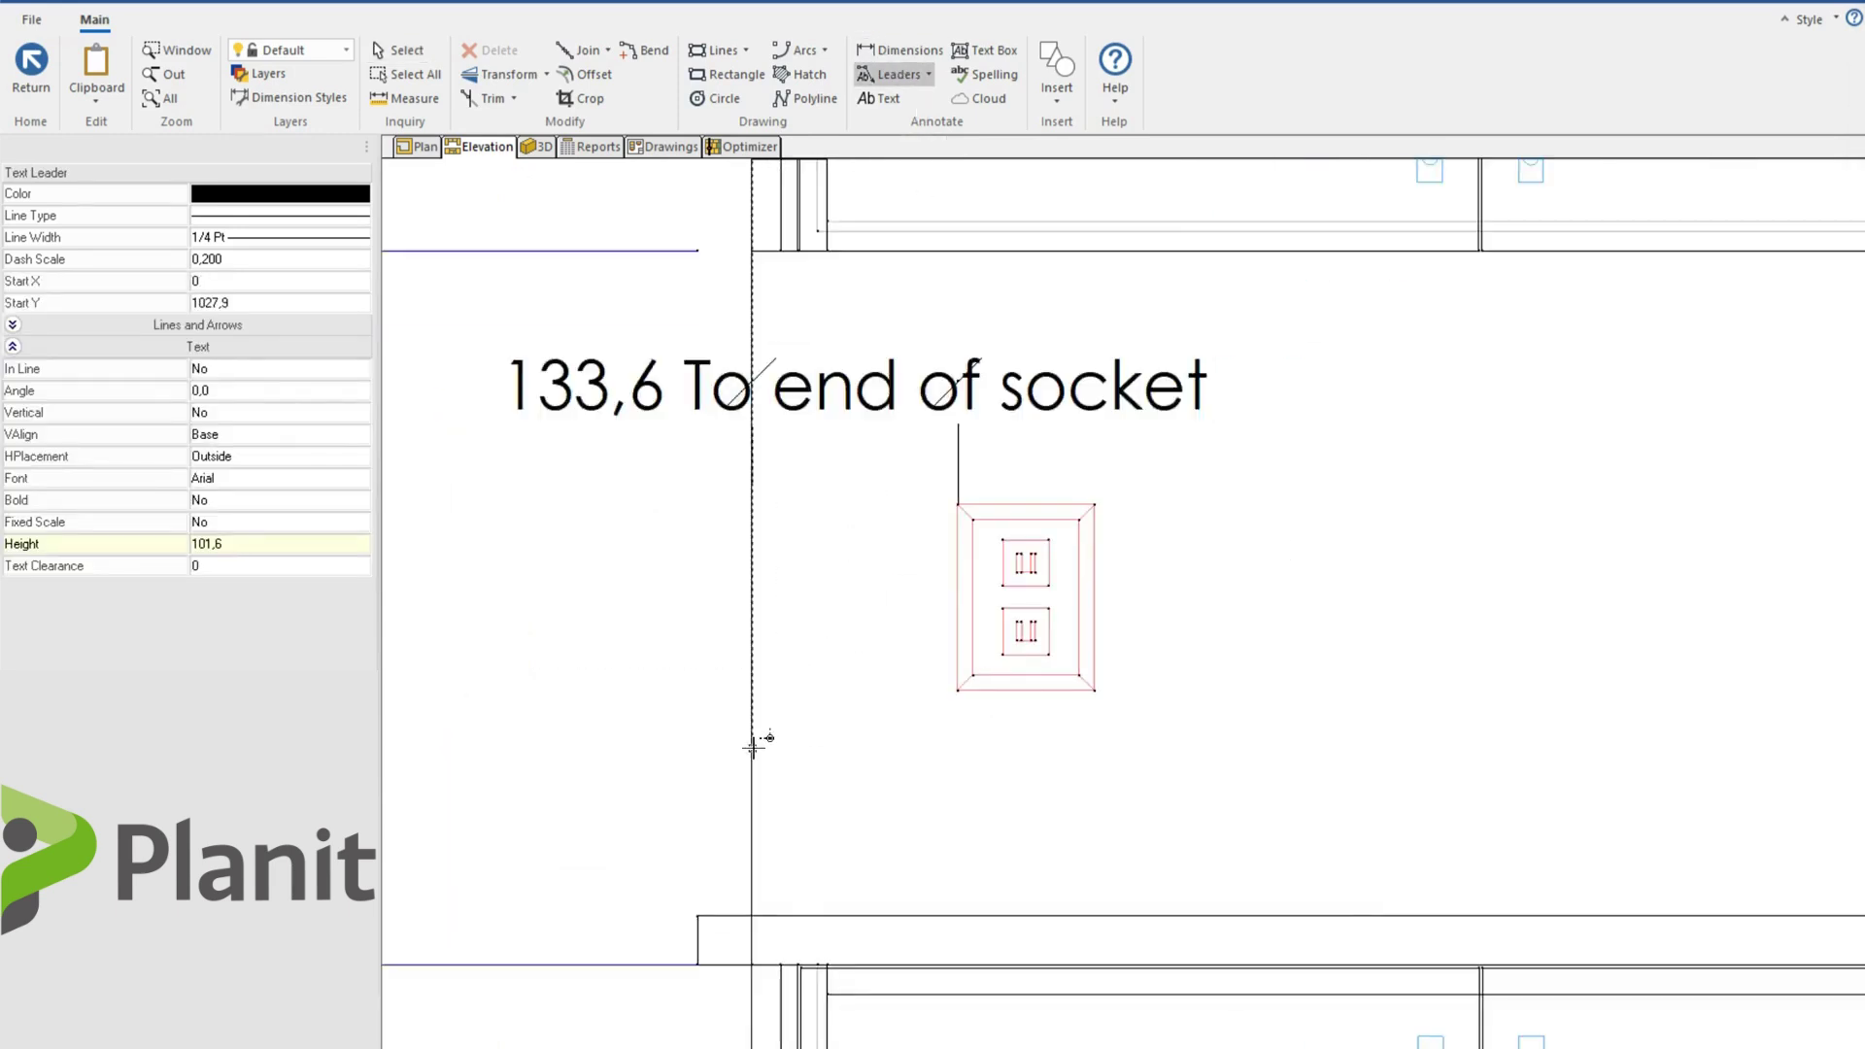
{"action": "scroll", "coordinate": [755, 738], "scroll_direction": "down", "scroll_amount": 3}
{"action": "scroll", "coordinate": [755, 743], "scroll_direction": "down", "scroll_amount": 5}
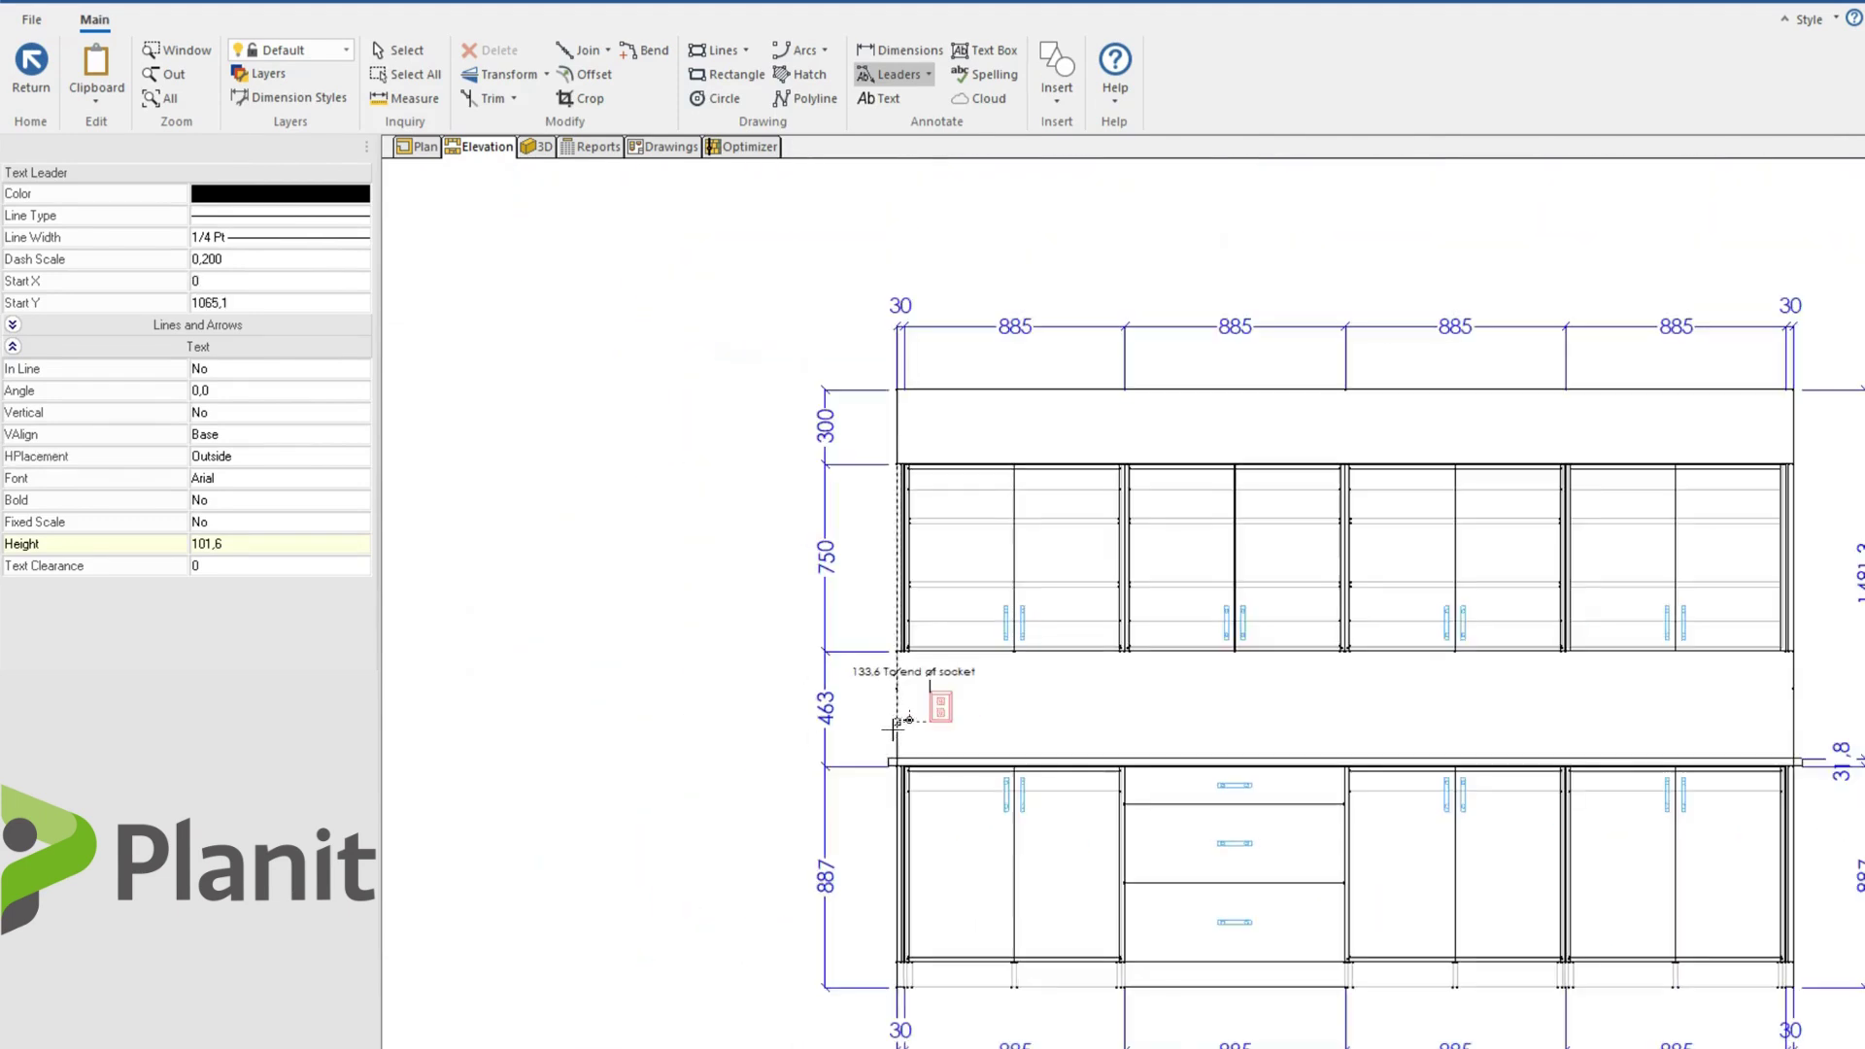
{"action": "left_click", "coordinate": [890, 757]}
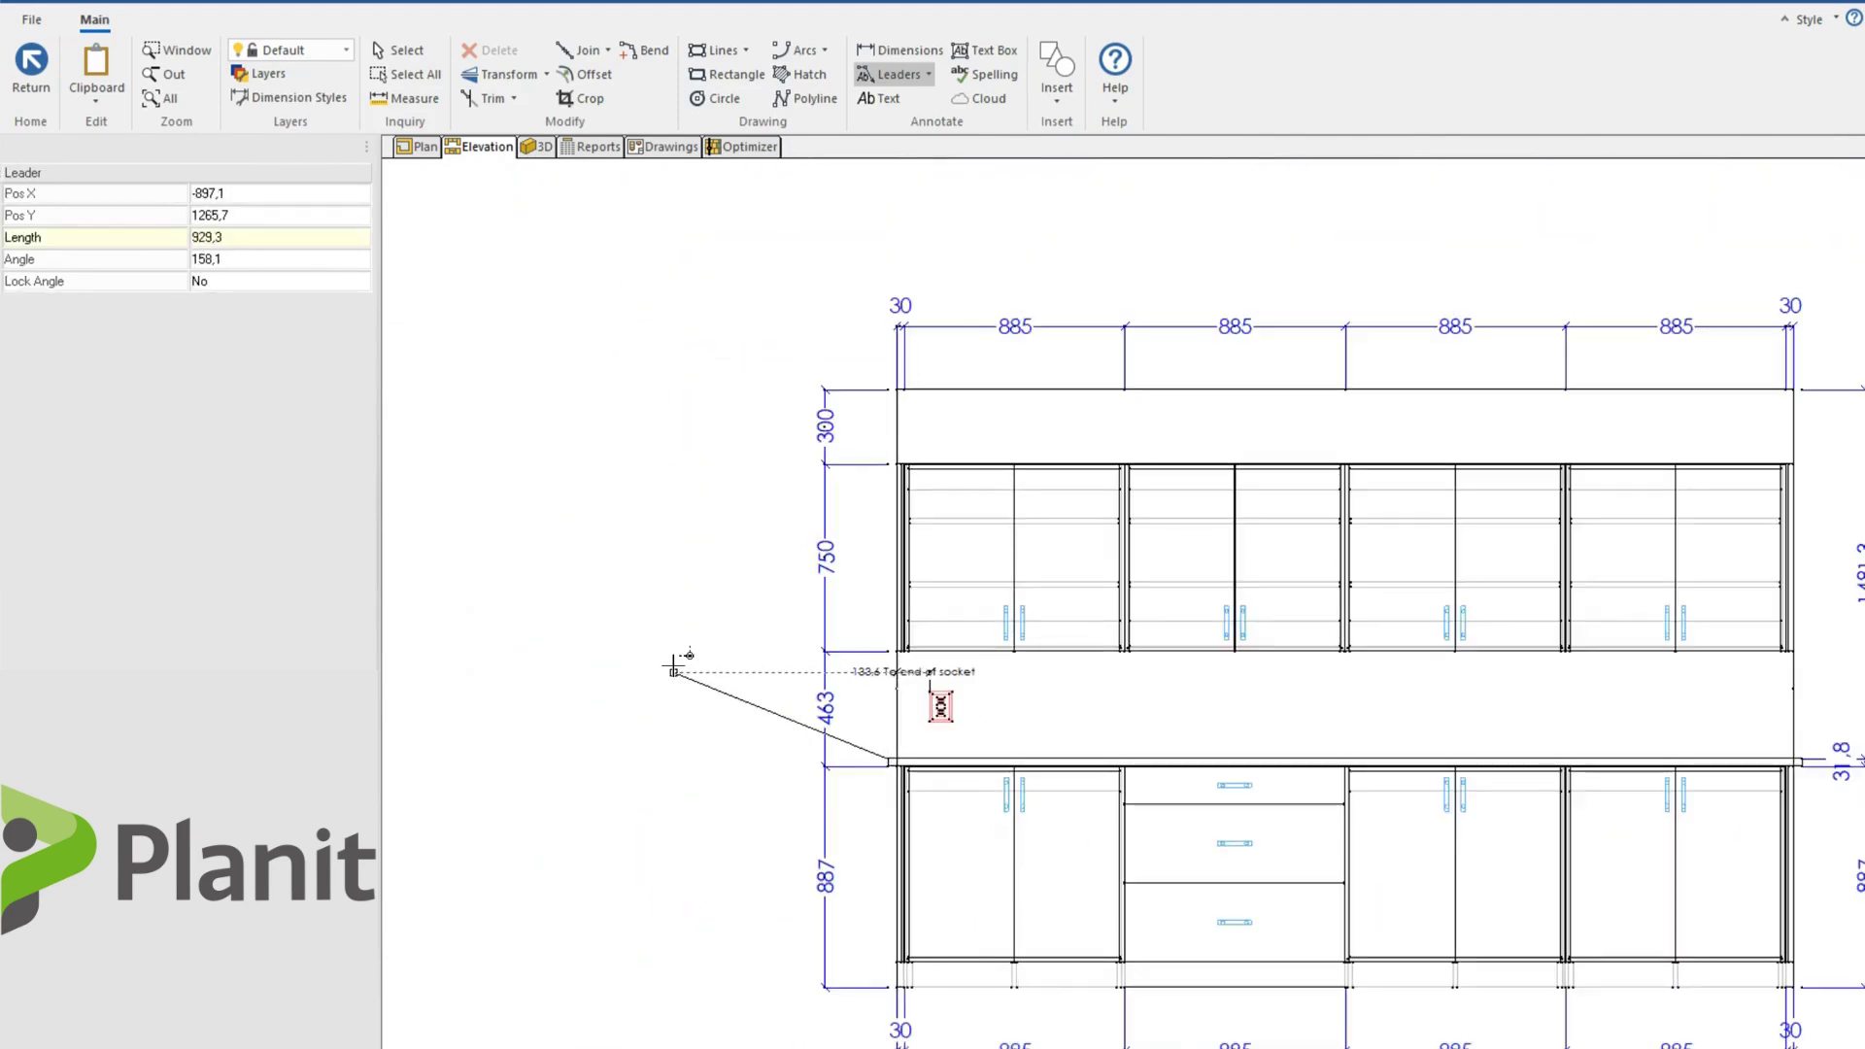
{"action": "left_click", "coordinate": [648, 671]}
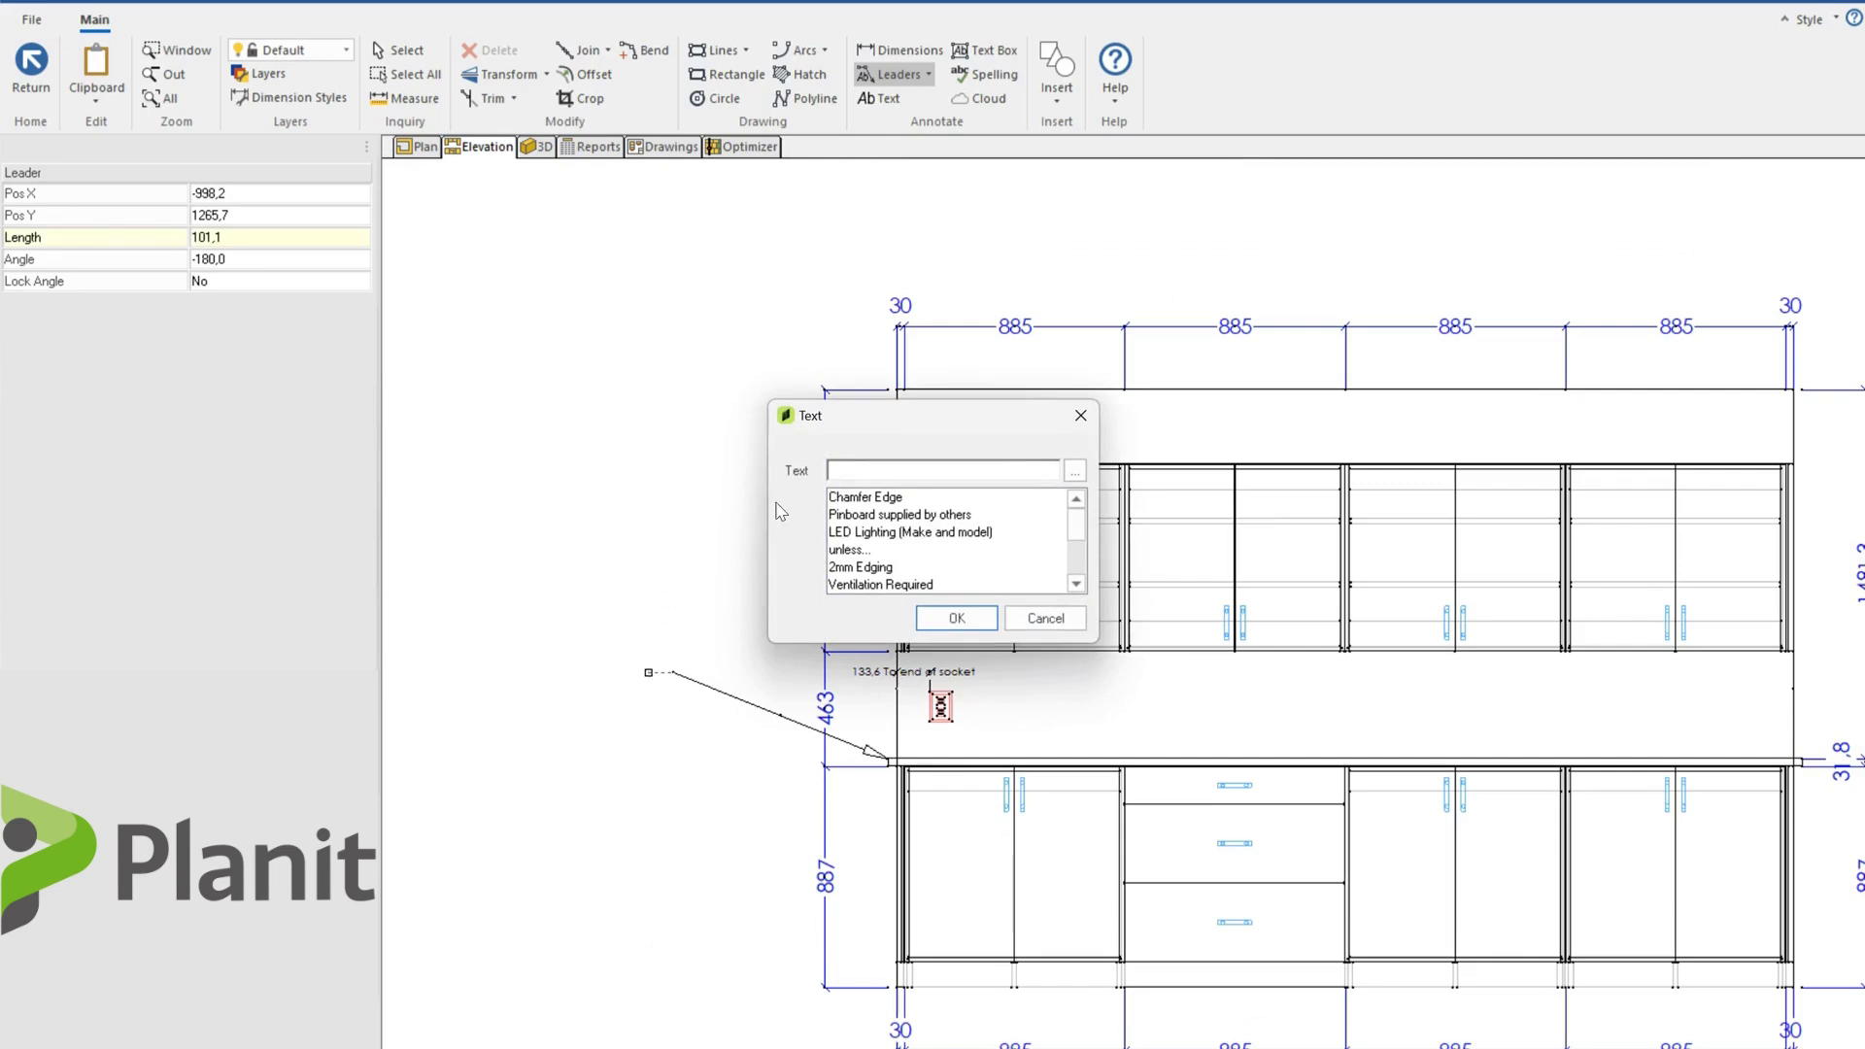
{"action": "left_click", "coordinate": [843, 497]}
{"action": "left_click", "coordinate": [942, 619]}
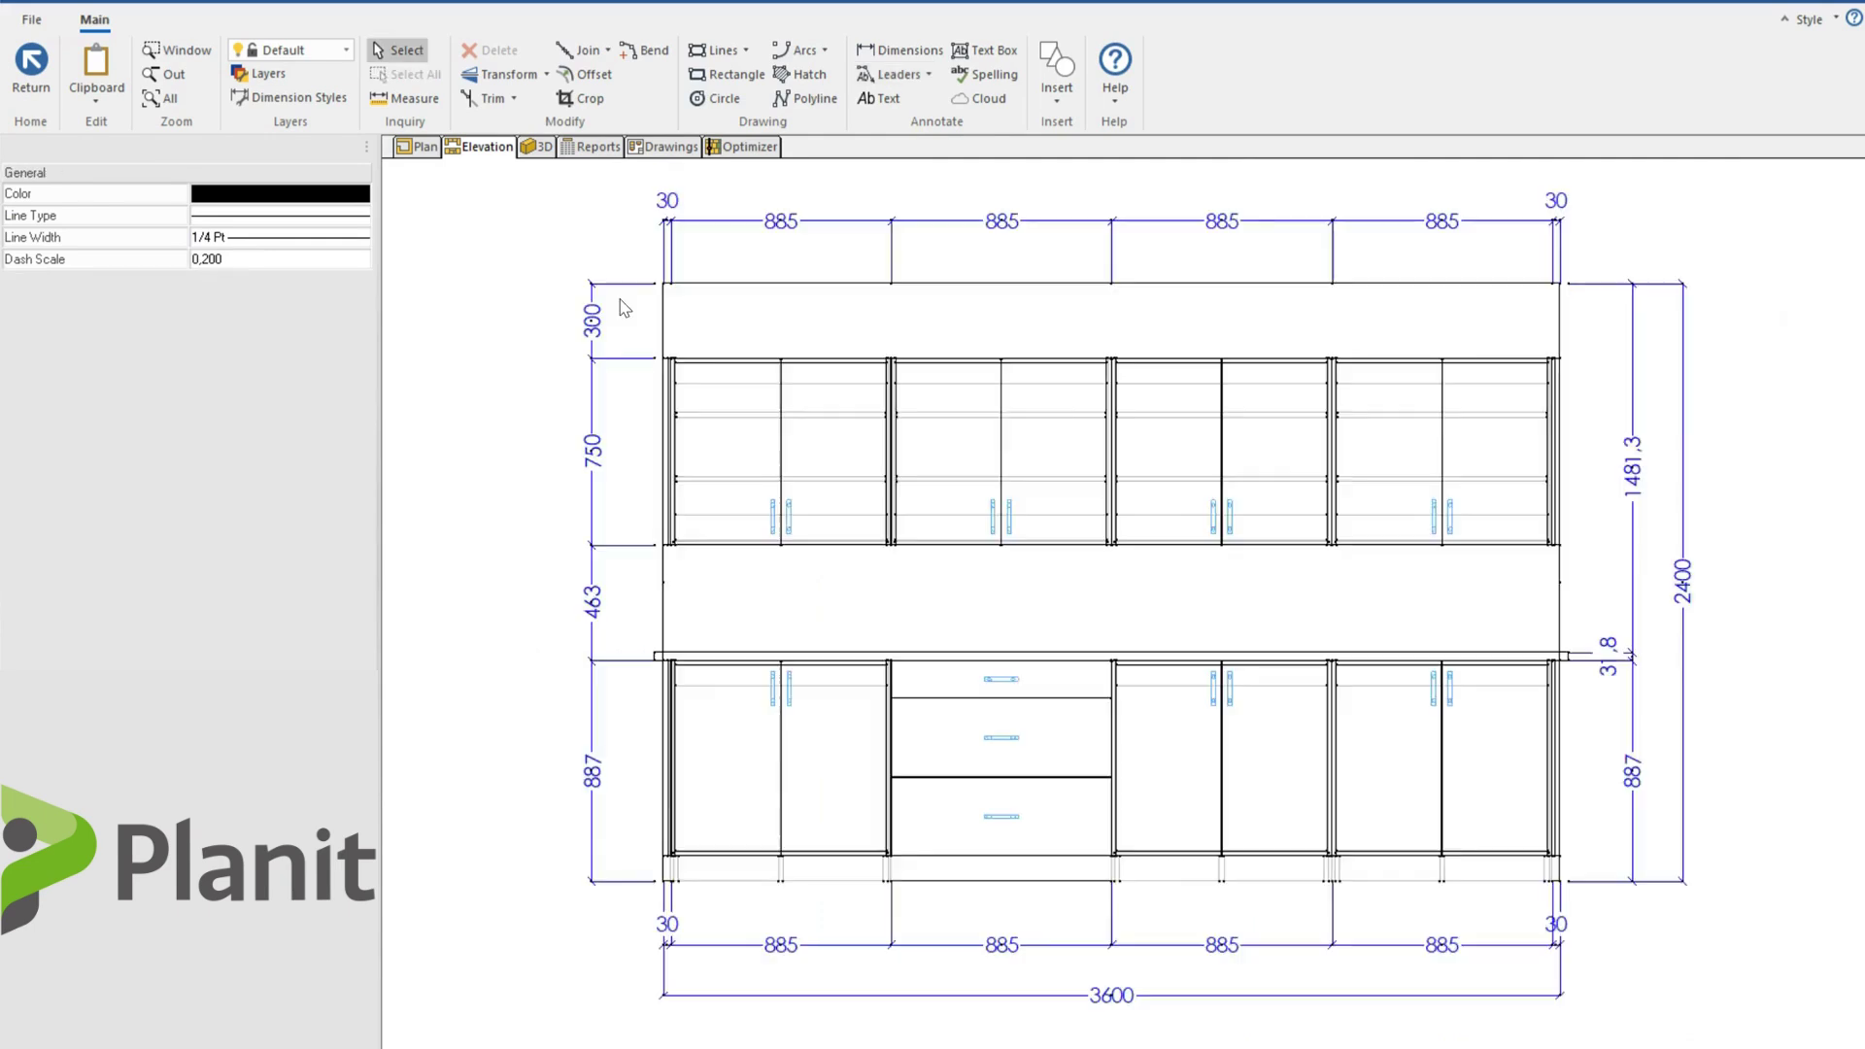
- Hatch the splashback area between the worktop and the wall cabinets by tracing a boundary through its four corners
{"action": "left_click", "coordinate": [811, 78]}
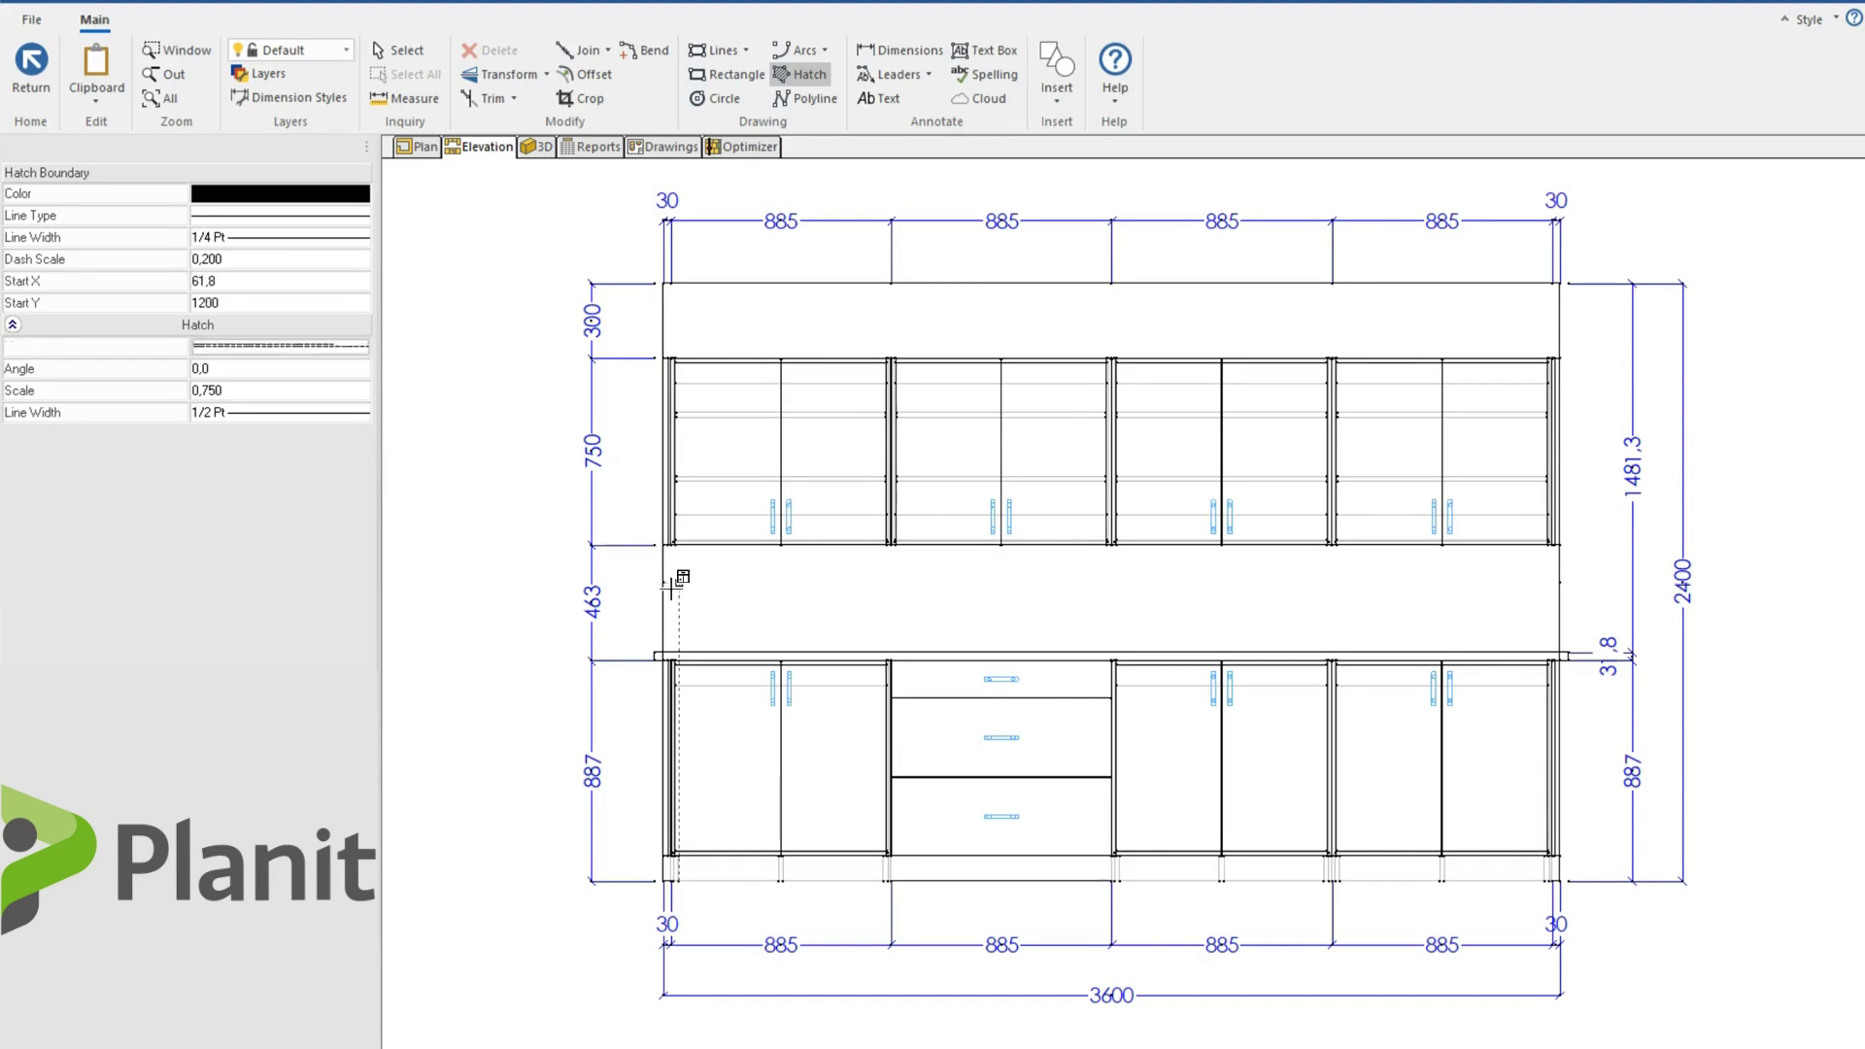
{"action": "left_click", "coordinate": [814, 76]}
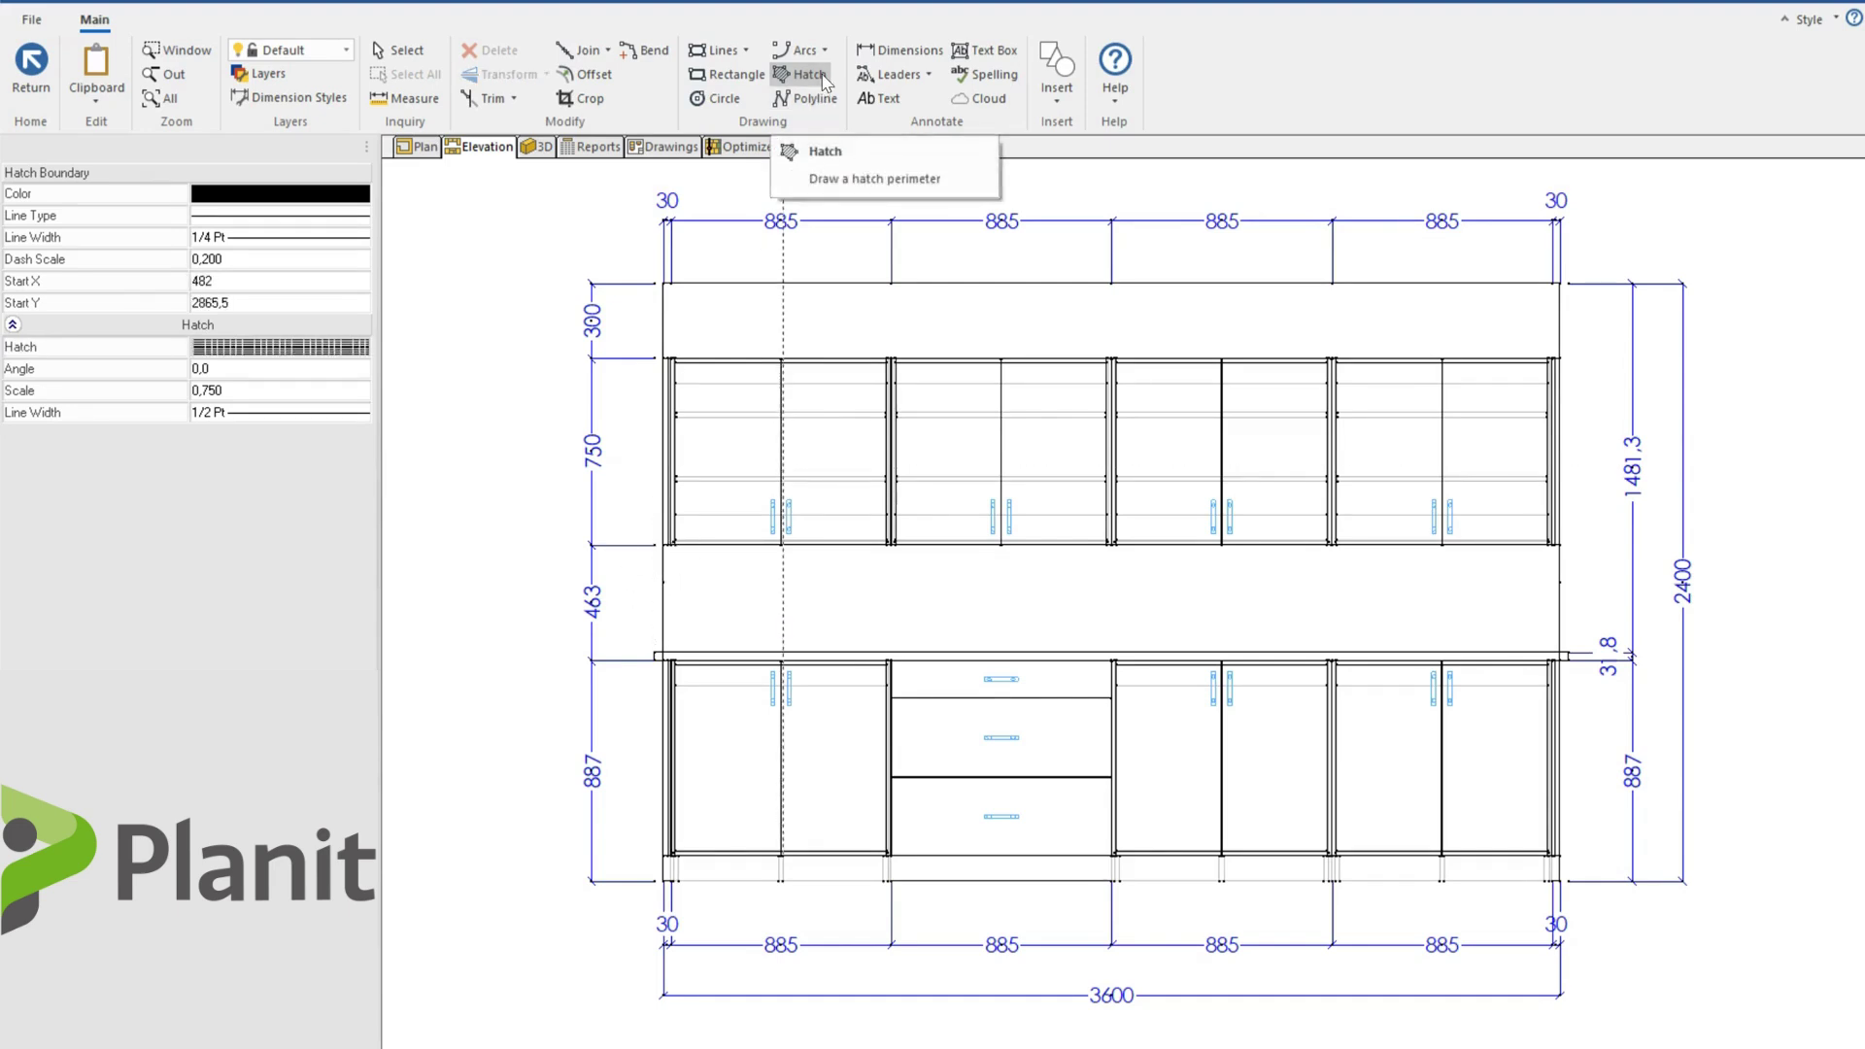
{"action": "scroll", "coordinate": [660, 583], "scroll_direction": "up", "scroll_amount": 4}
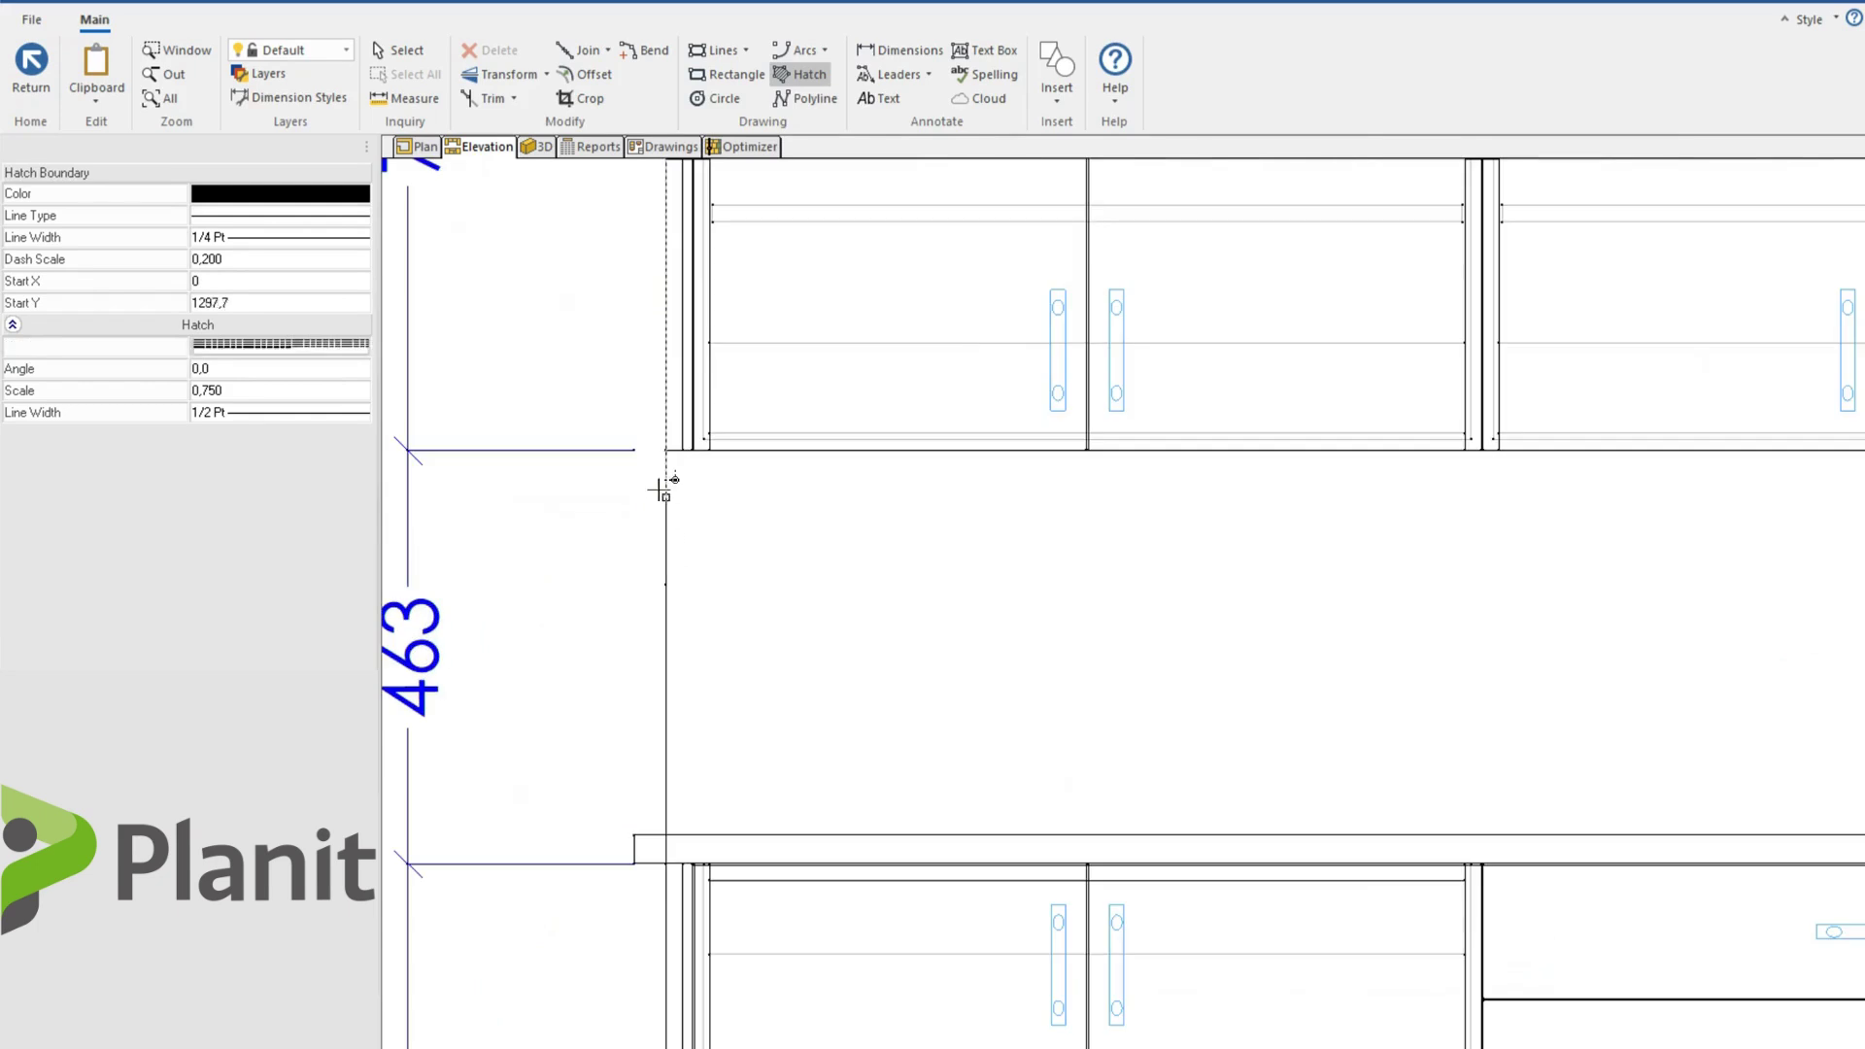
{"action": "left_click", "coordinate": [666, 464]}
{"action": "left_click", "coordinate": [680, 825]}
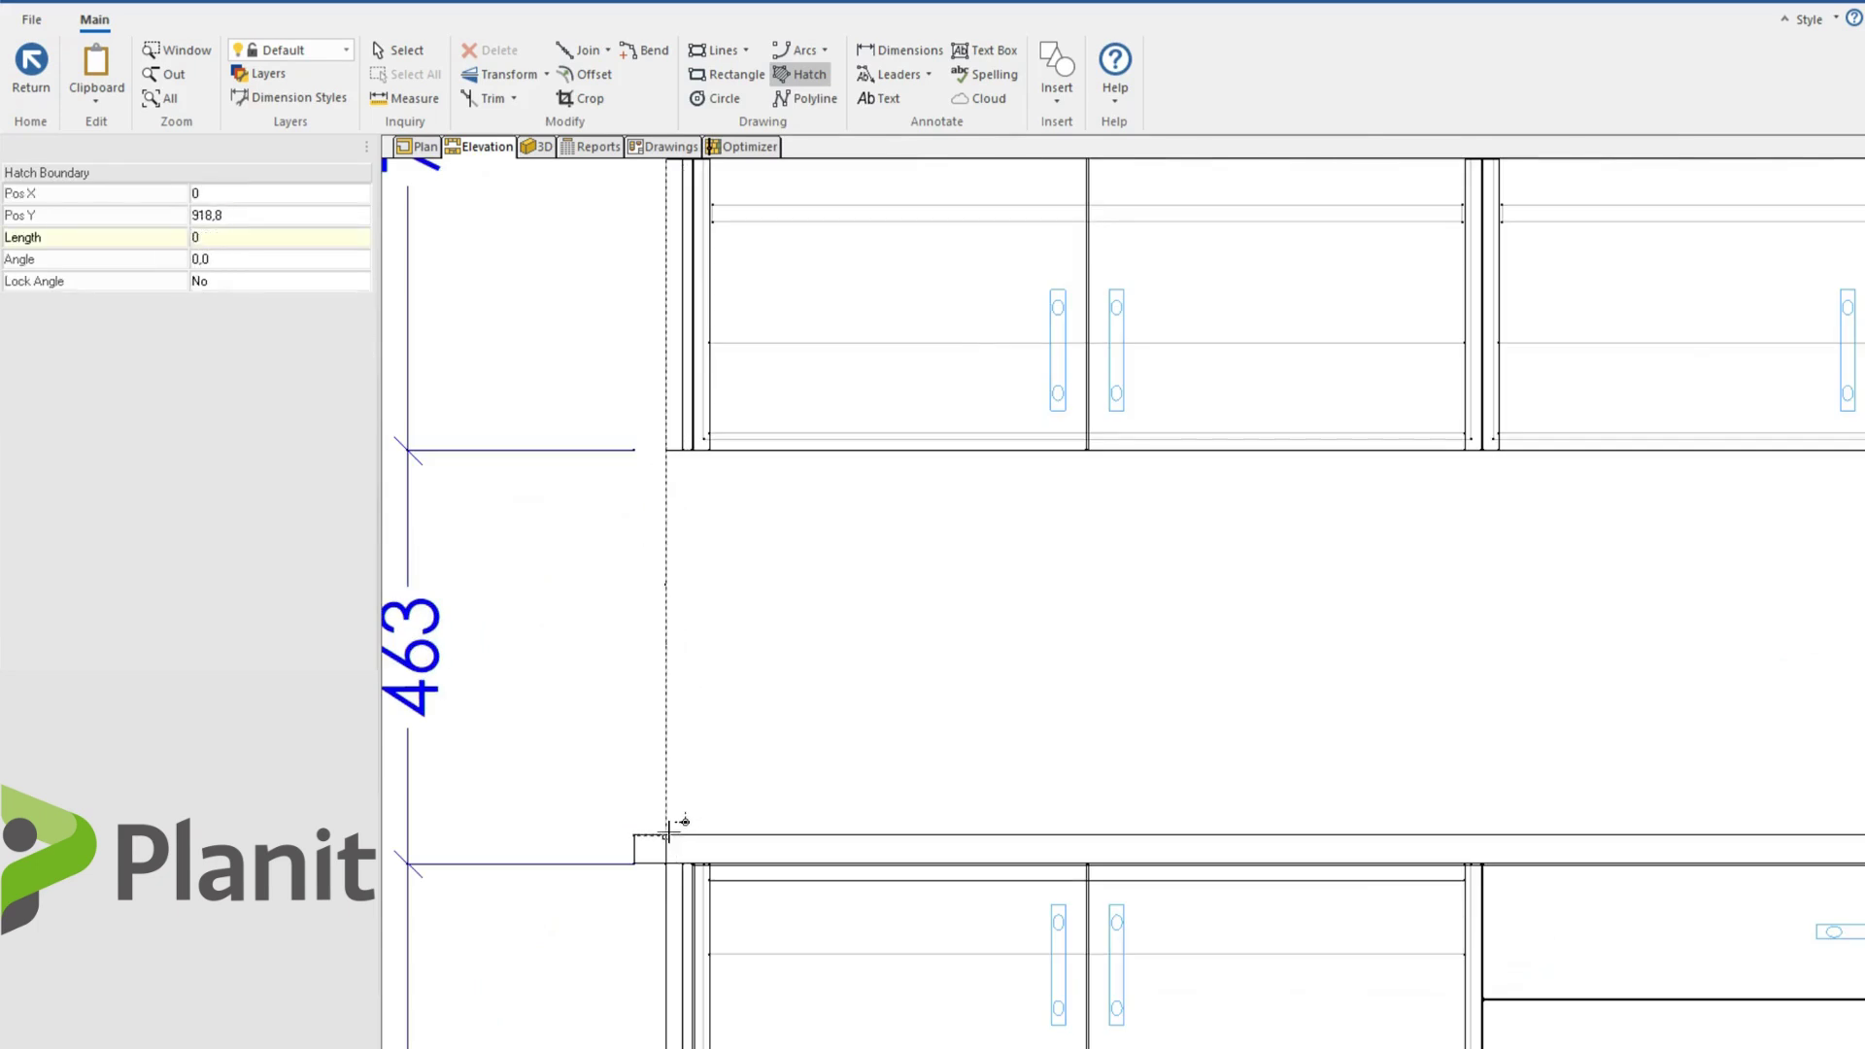
{"action": "scroll", "coordinate": [680, 821], "scroll_direction": "down", "scroll_amount": 4}
{"action": "middle_click_drag", "start_coordinate": [1398, 721], "coordinate": [1000, 729]}
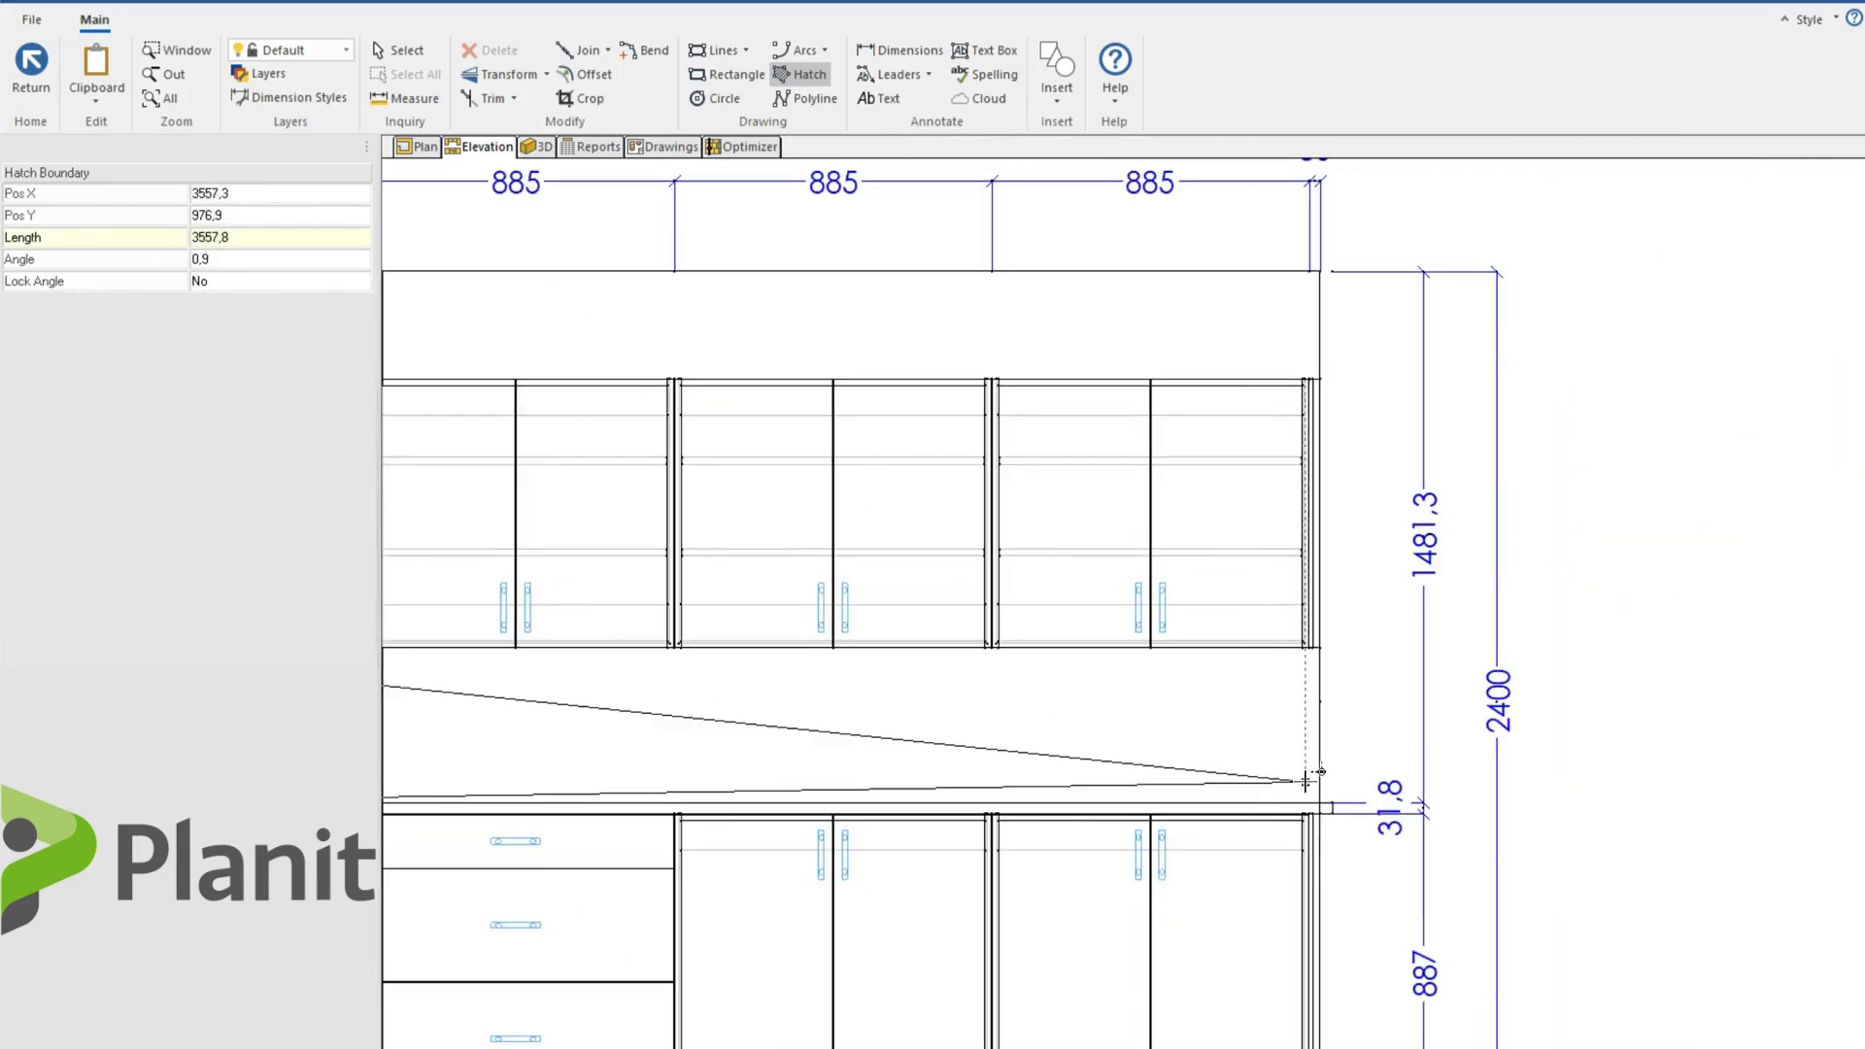
{"action": "left_click", "coordinate": [1320, 803]}
{"action": "left_click", "coordinate": [1319, 647]}
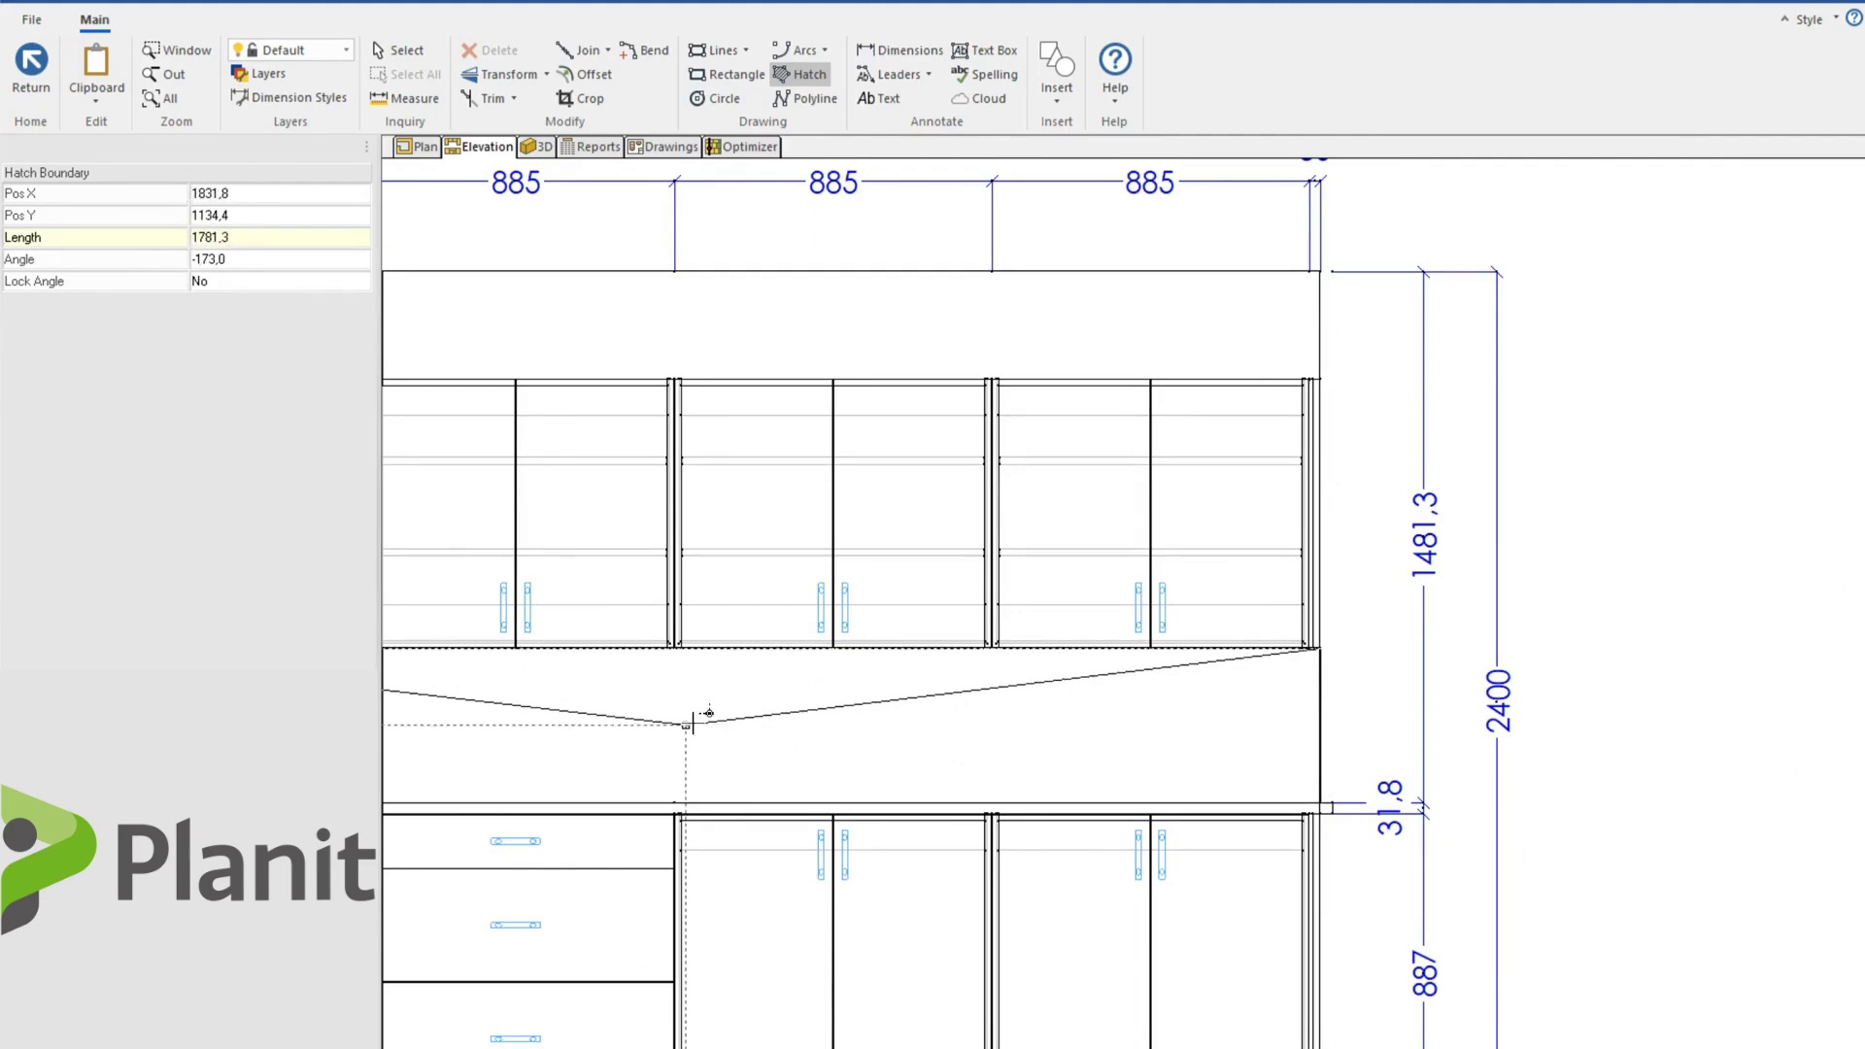
{"action": "middle_click_drag", "start_coordinate": [708, 716], "coordinate": [1124, 666]}
{"action": "left_click", "coordinate": [827, 612]}
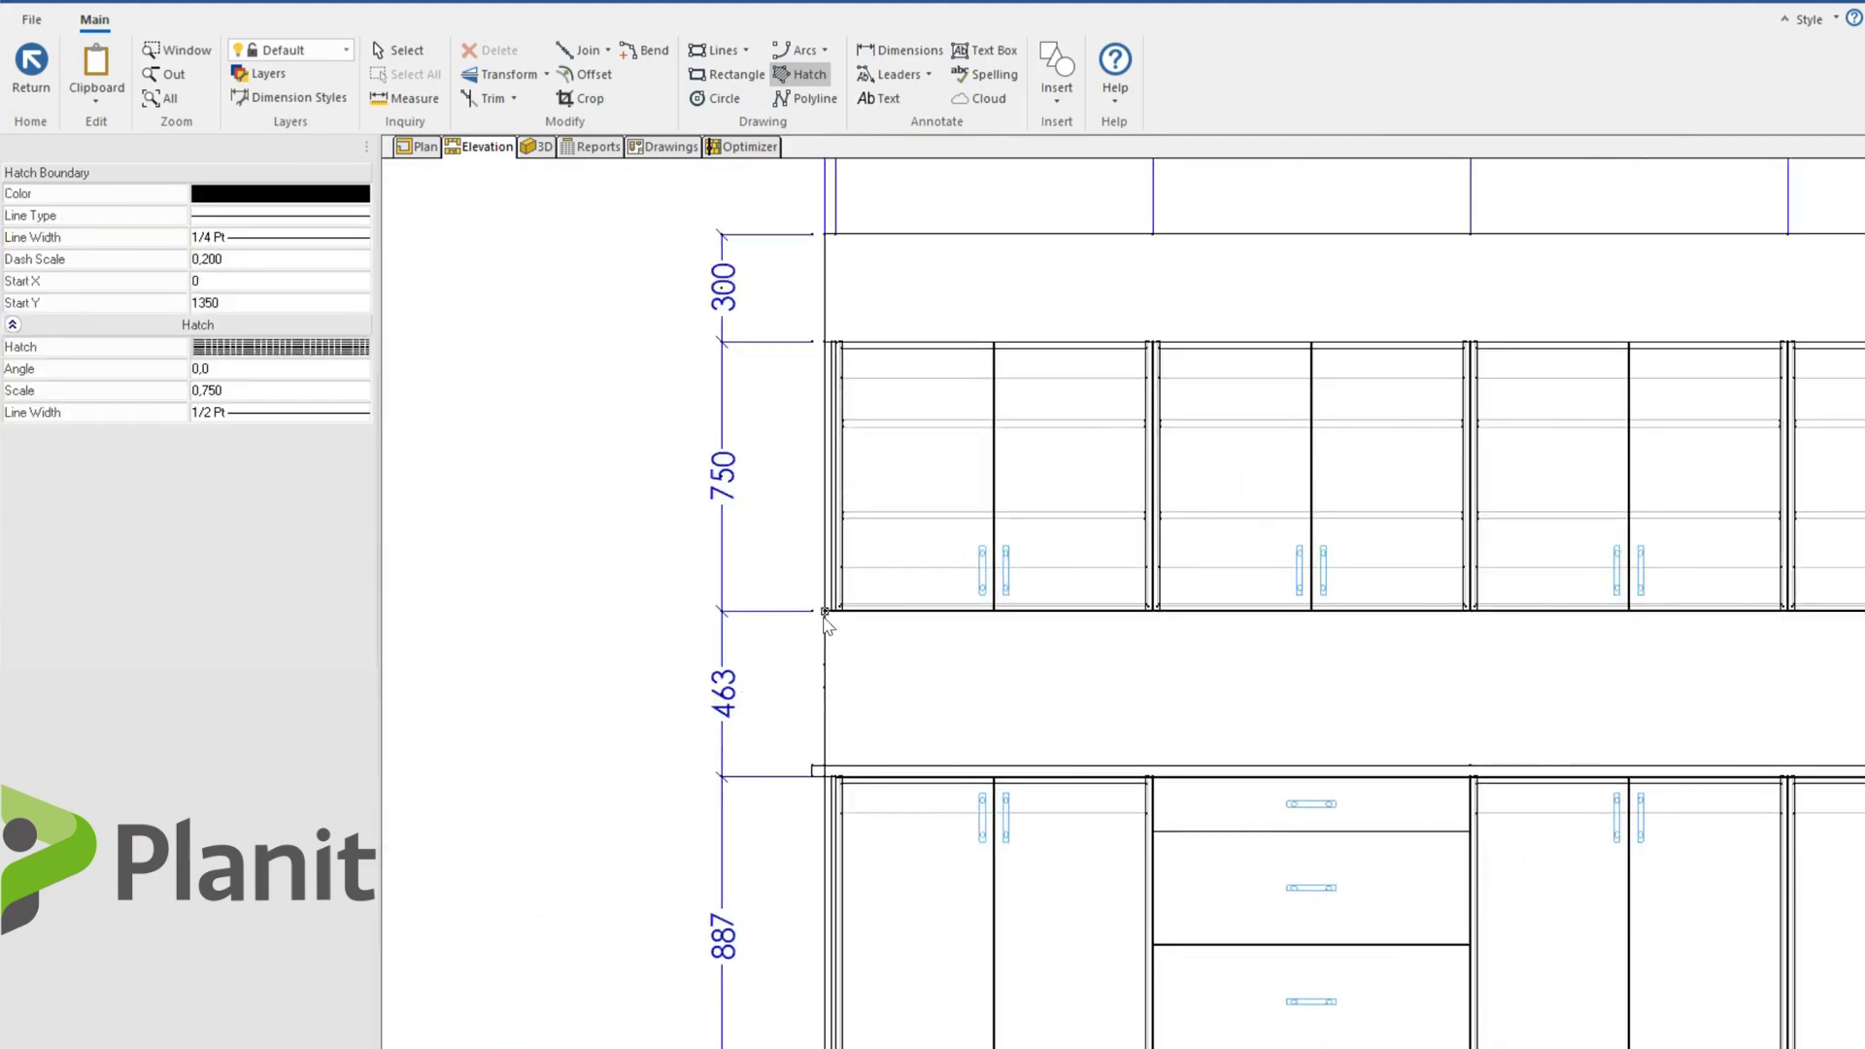
{"action": "scroll", "coordinate": [1132, 729], "scroll_direction": "down", "scroll_amount": 2}
{"action": "scroll", "coordinate": [1132, 728], "scroll_direction": "down", "scroll_amount": 2}
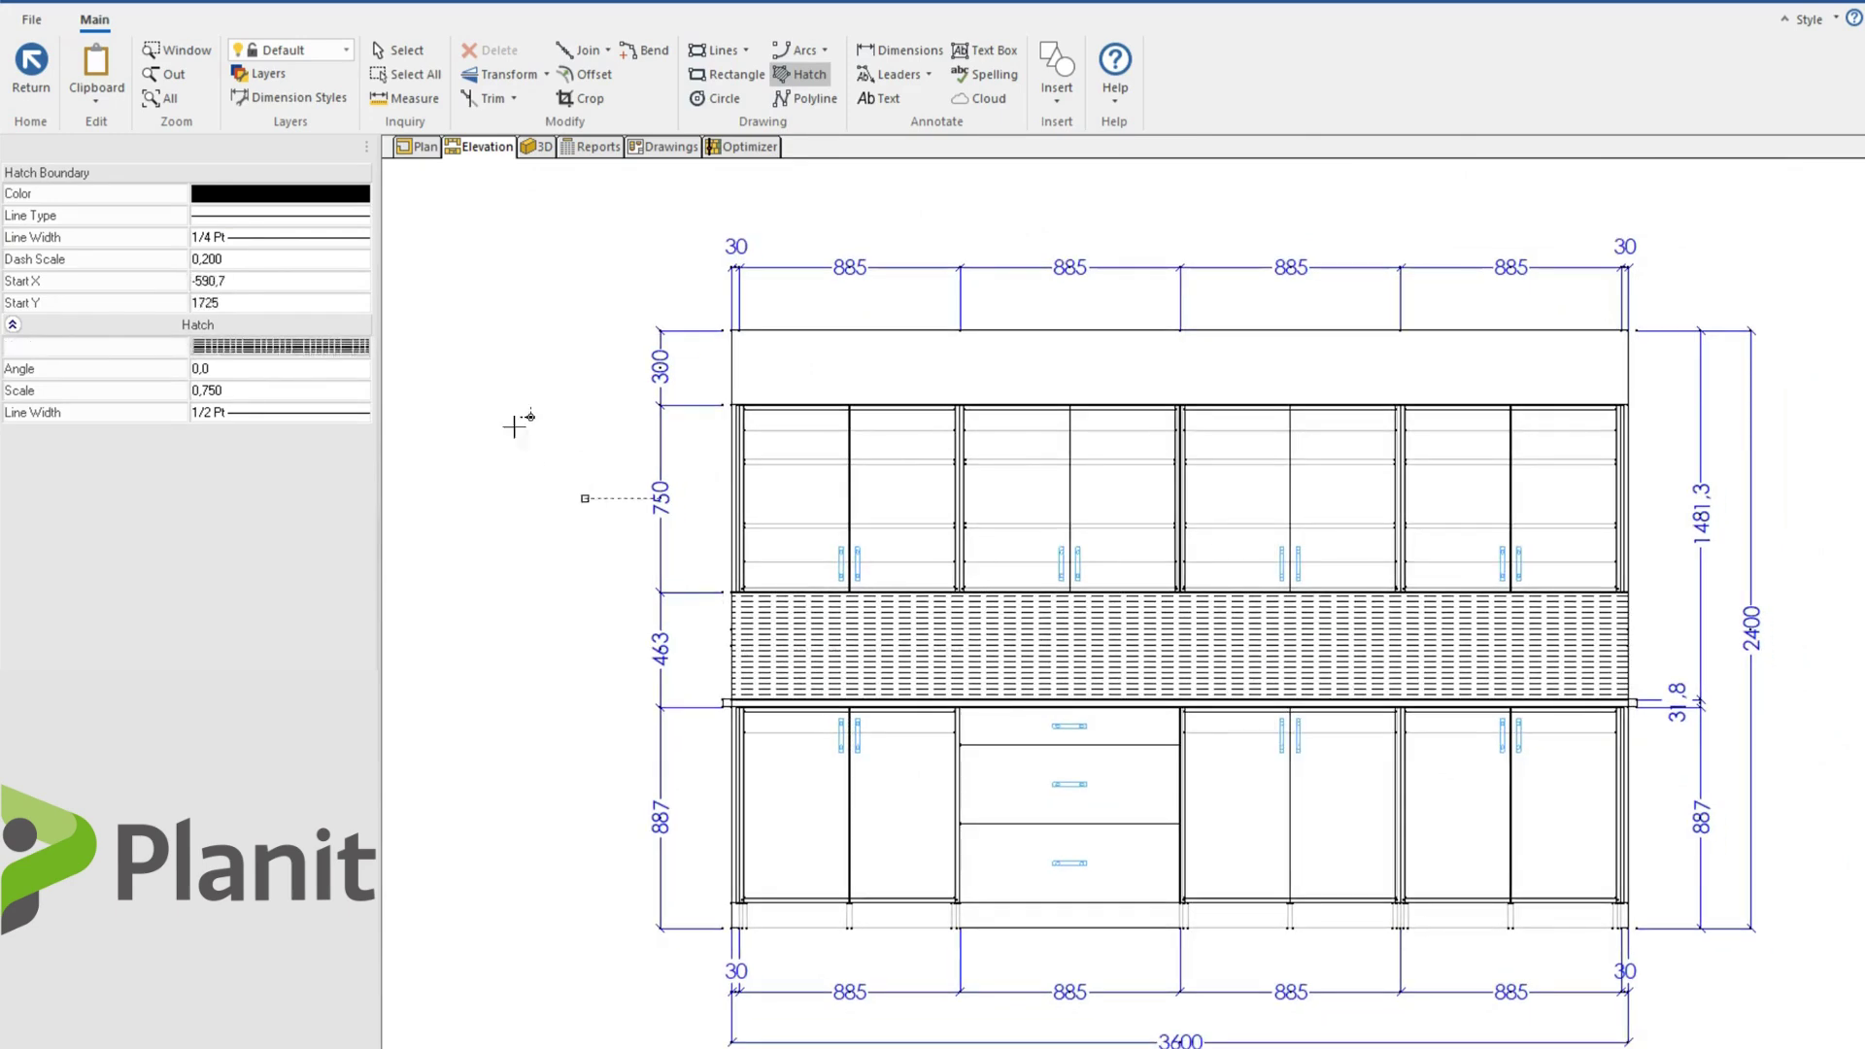
- Change the splashback hatch pattern to Wood 2 after previewing Solid, the decorative patterns and Wood 1
{"action": "left_click", "coordinate": [415, 57]}
{"action": "mouse_move", "coordinate": [685, 551]}
{"action": "left_mouse_down"}
{"action": "mouse_move", "coordinate": [1253, 703]}
{"action": "mouse_move", "coordinate": [1671, 774]}
{"action": "left_mouse_up"}
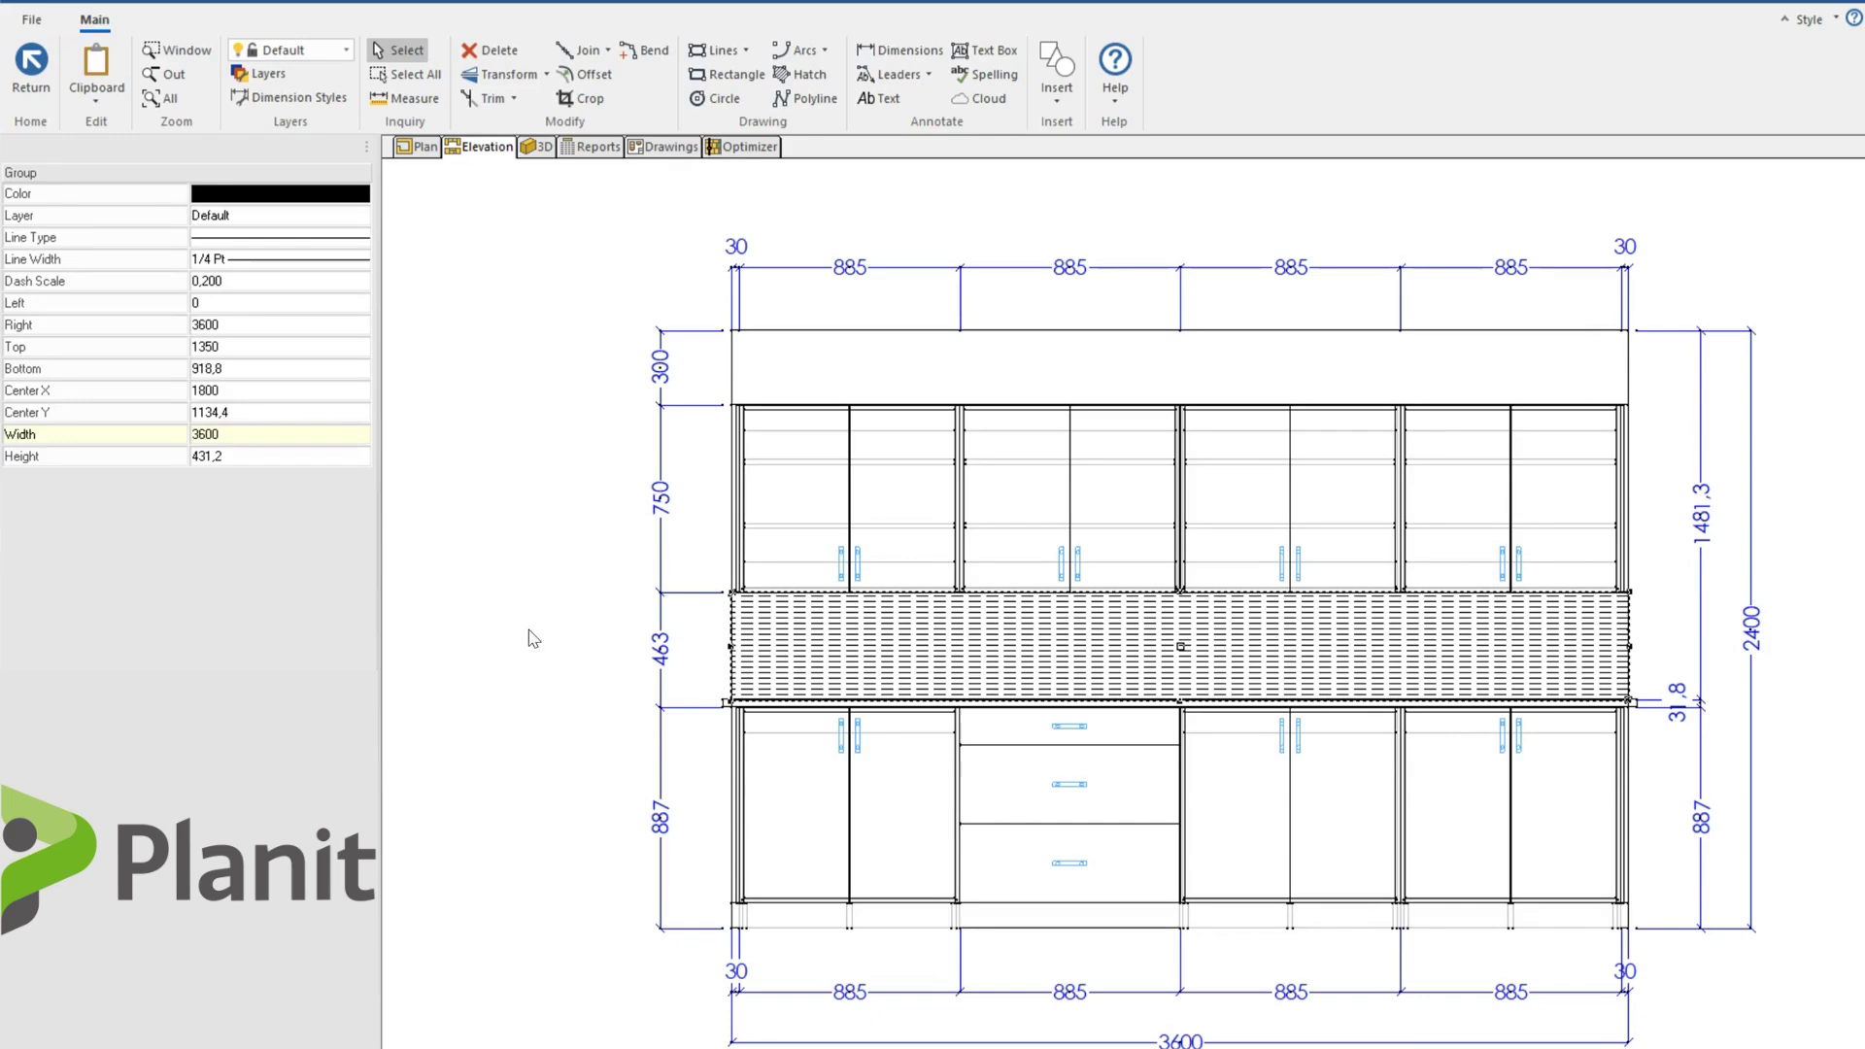
{"action": "left_click", "coordinate": [734, 623]}
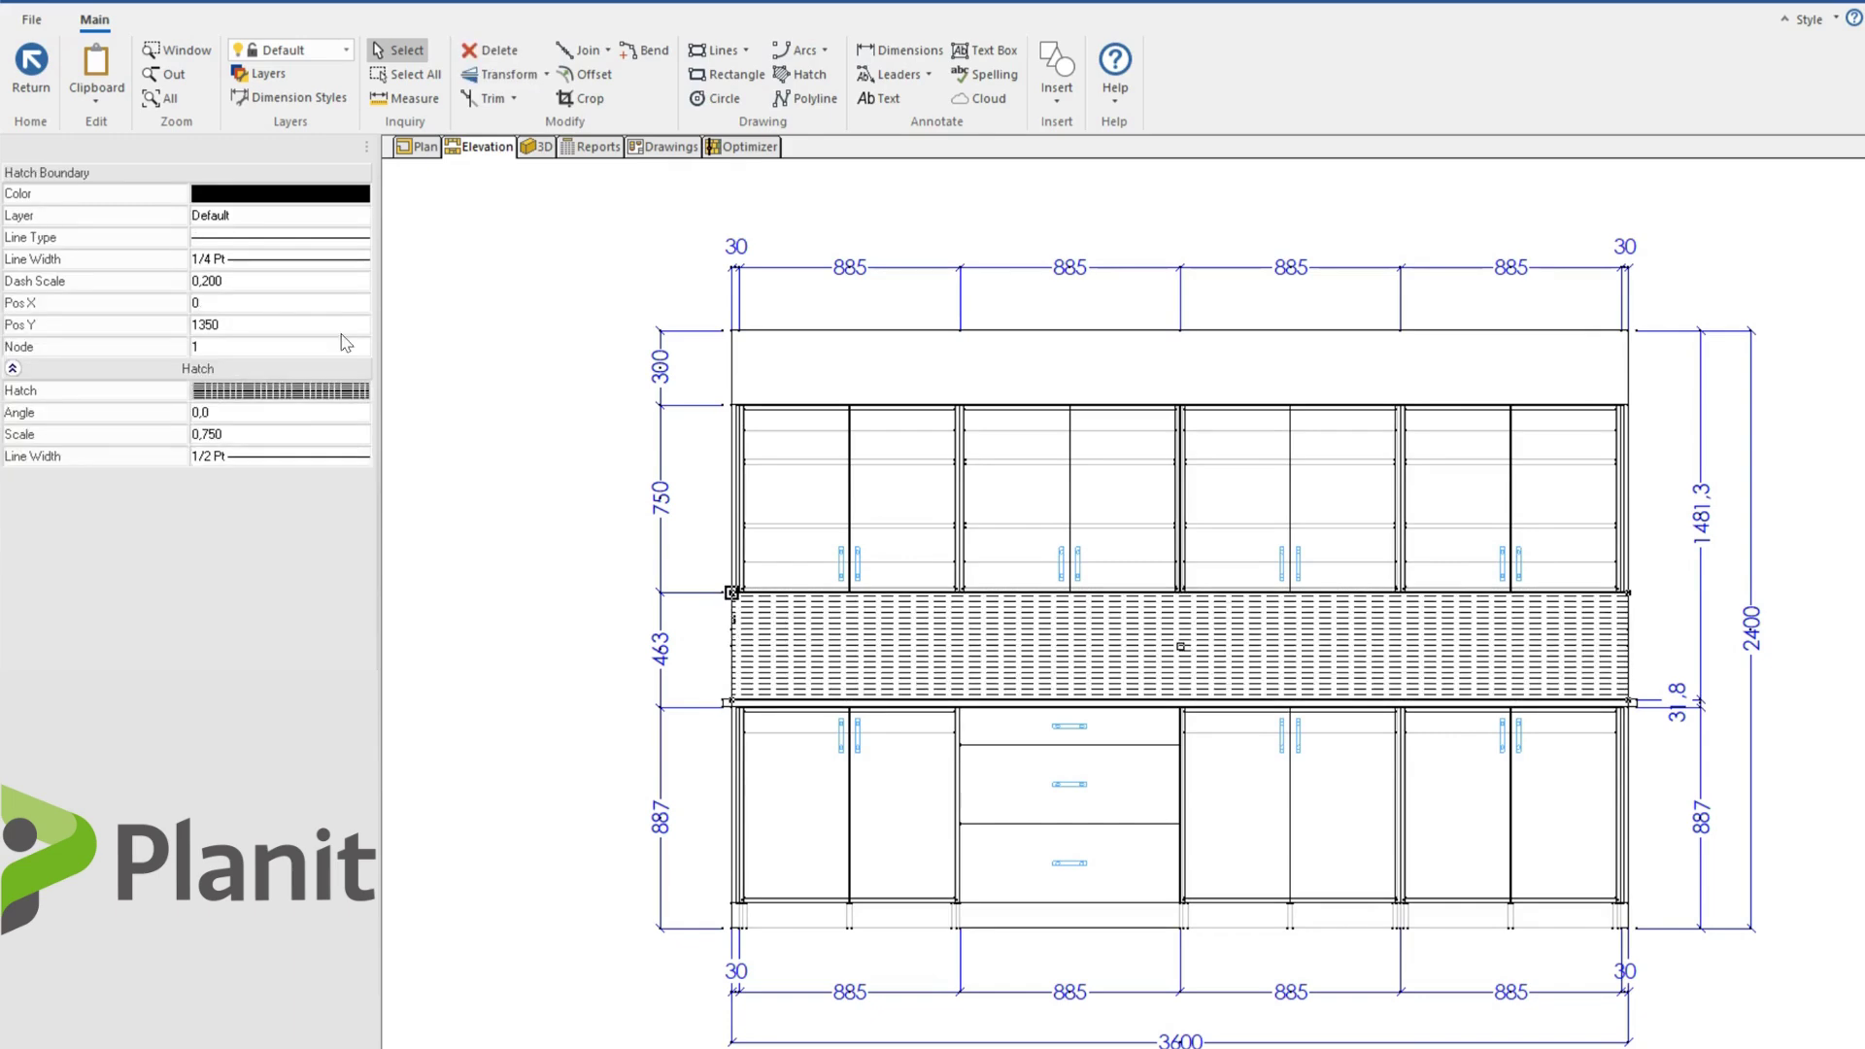
{"action": "left_click", "coordinate": [297, 392]}
{"action": "left_click", "coordinate": [362, 390]}
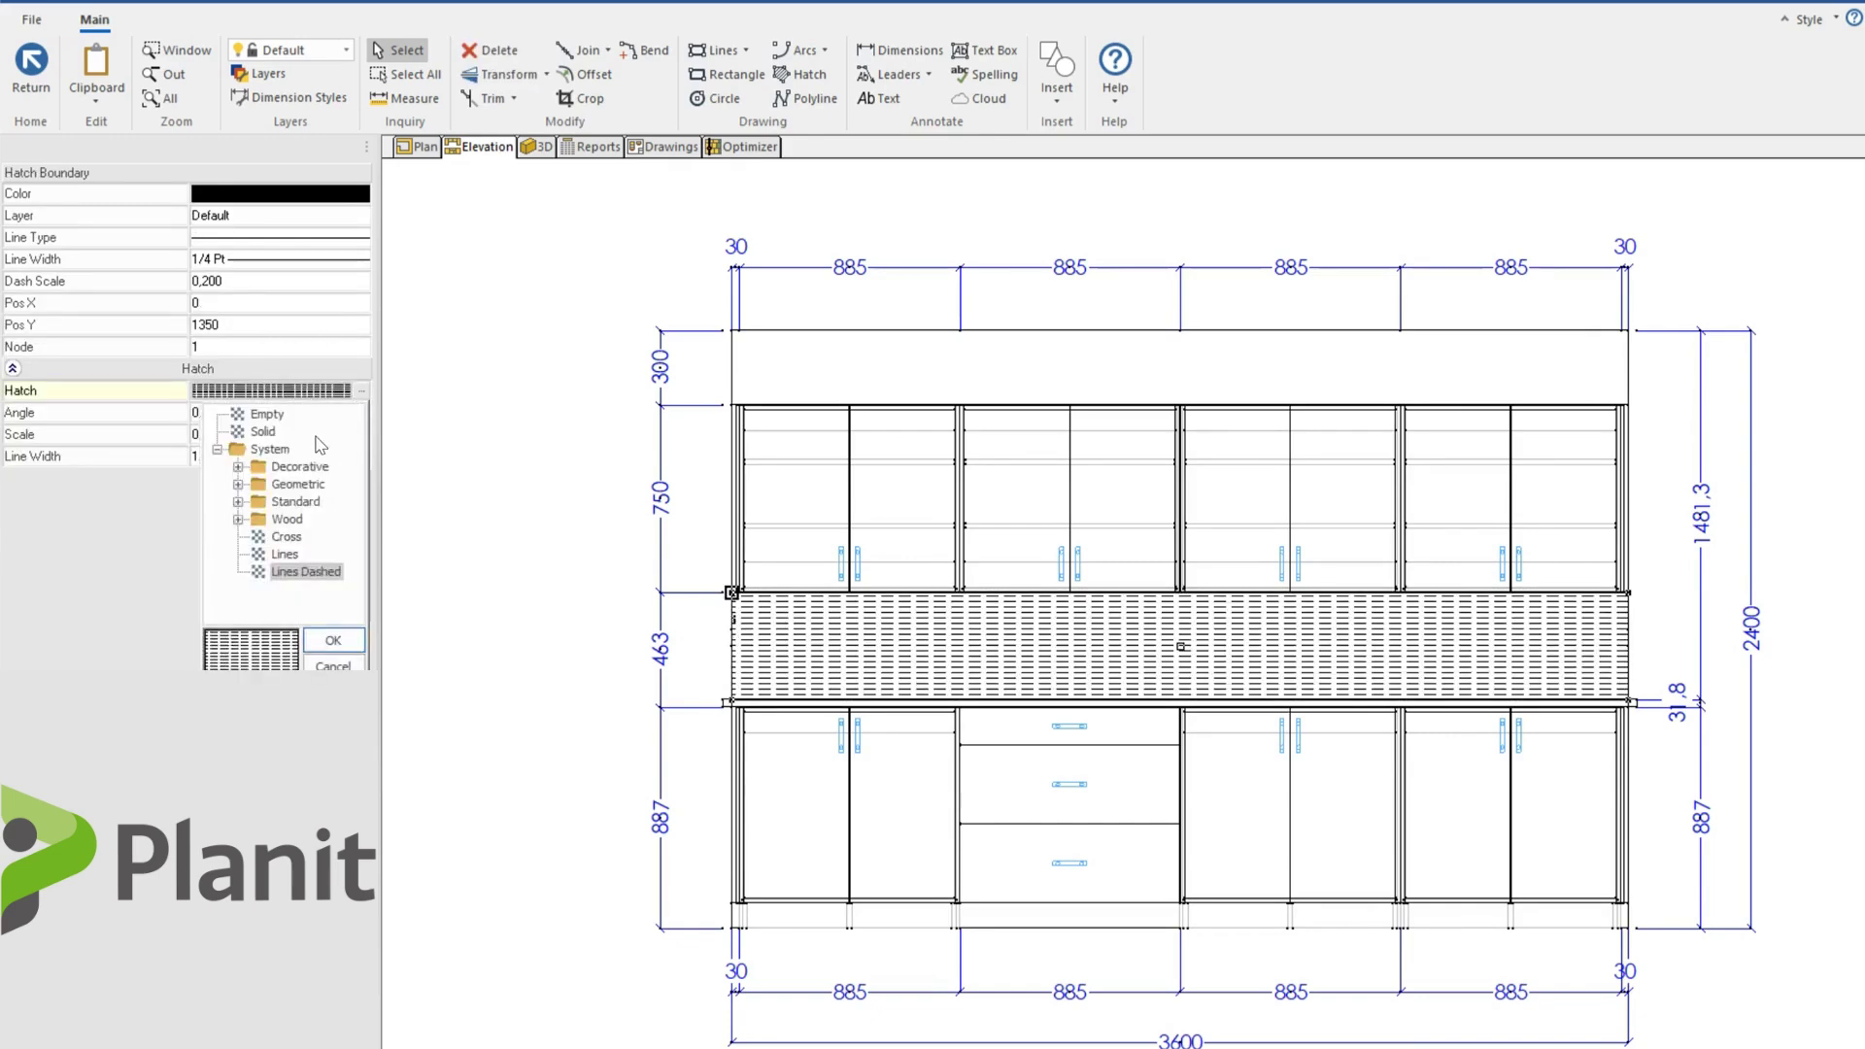
{"action": "left_click", "coordinate": [263, 433]}
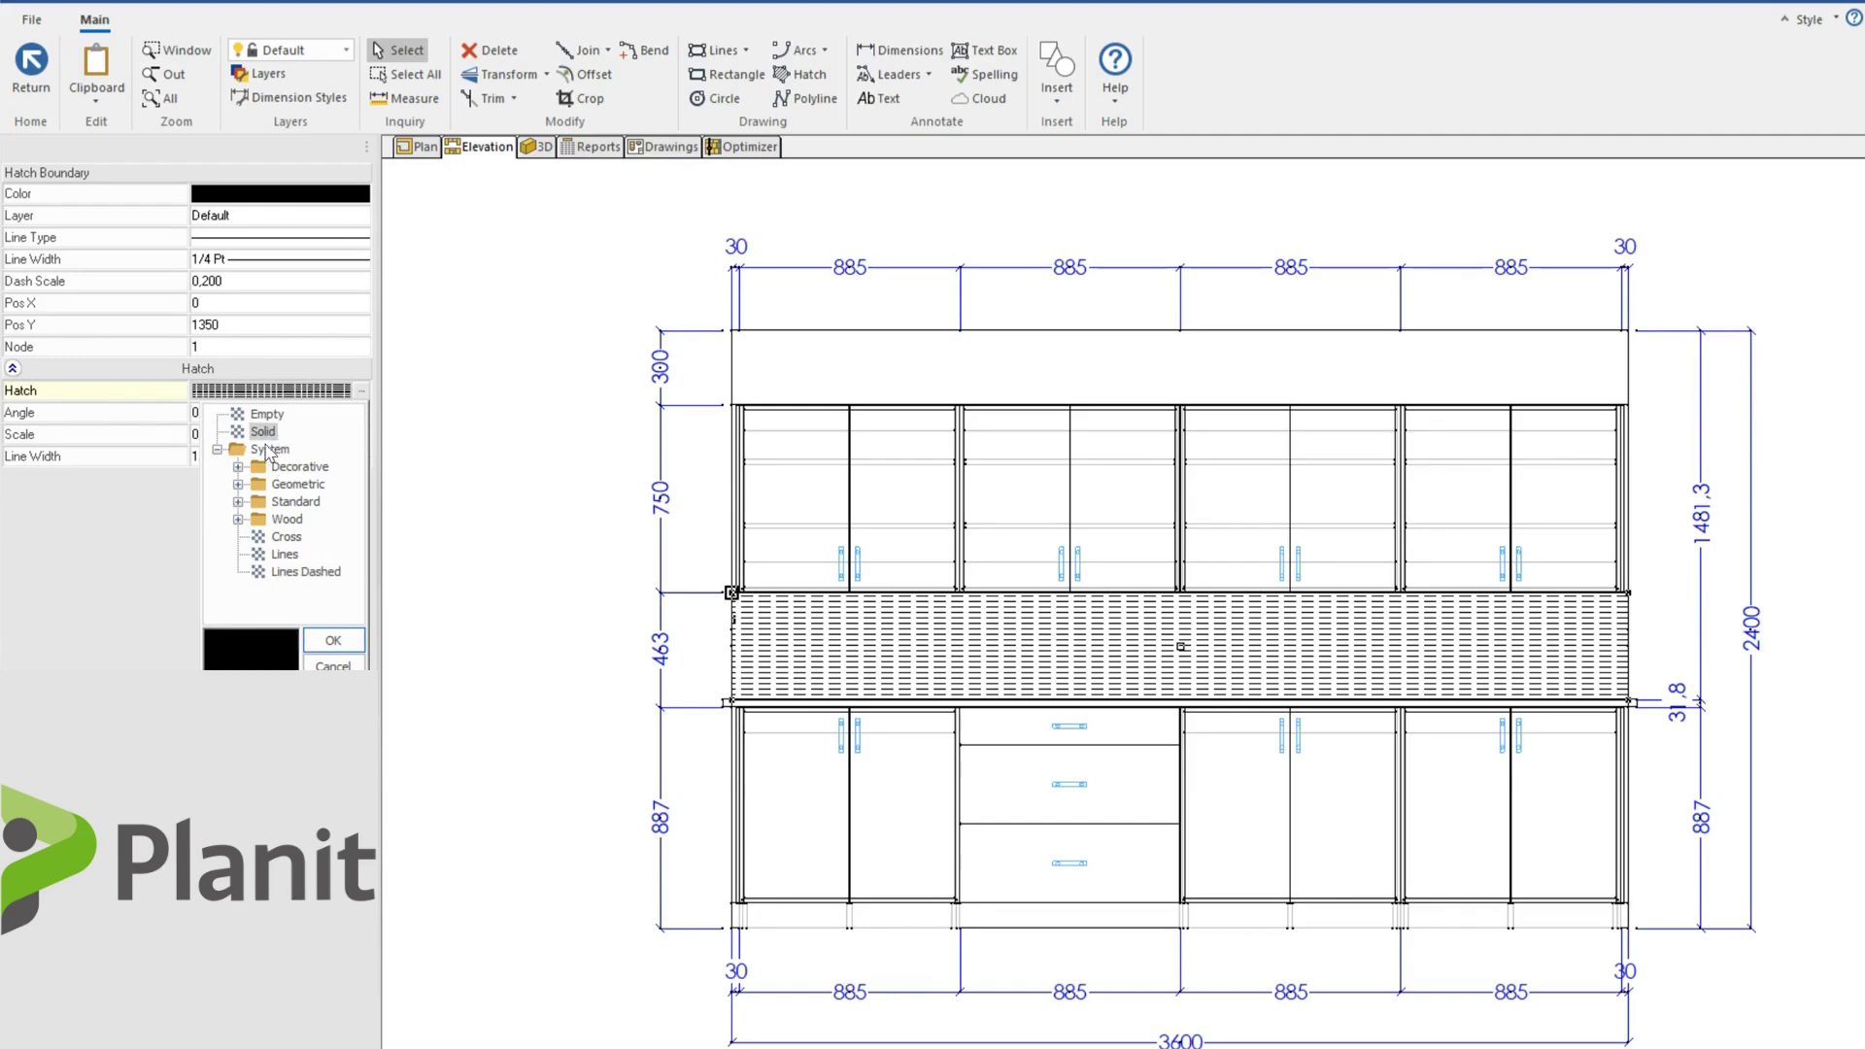
{"action": "left_click", "coordinate": [238, 467]}
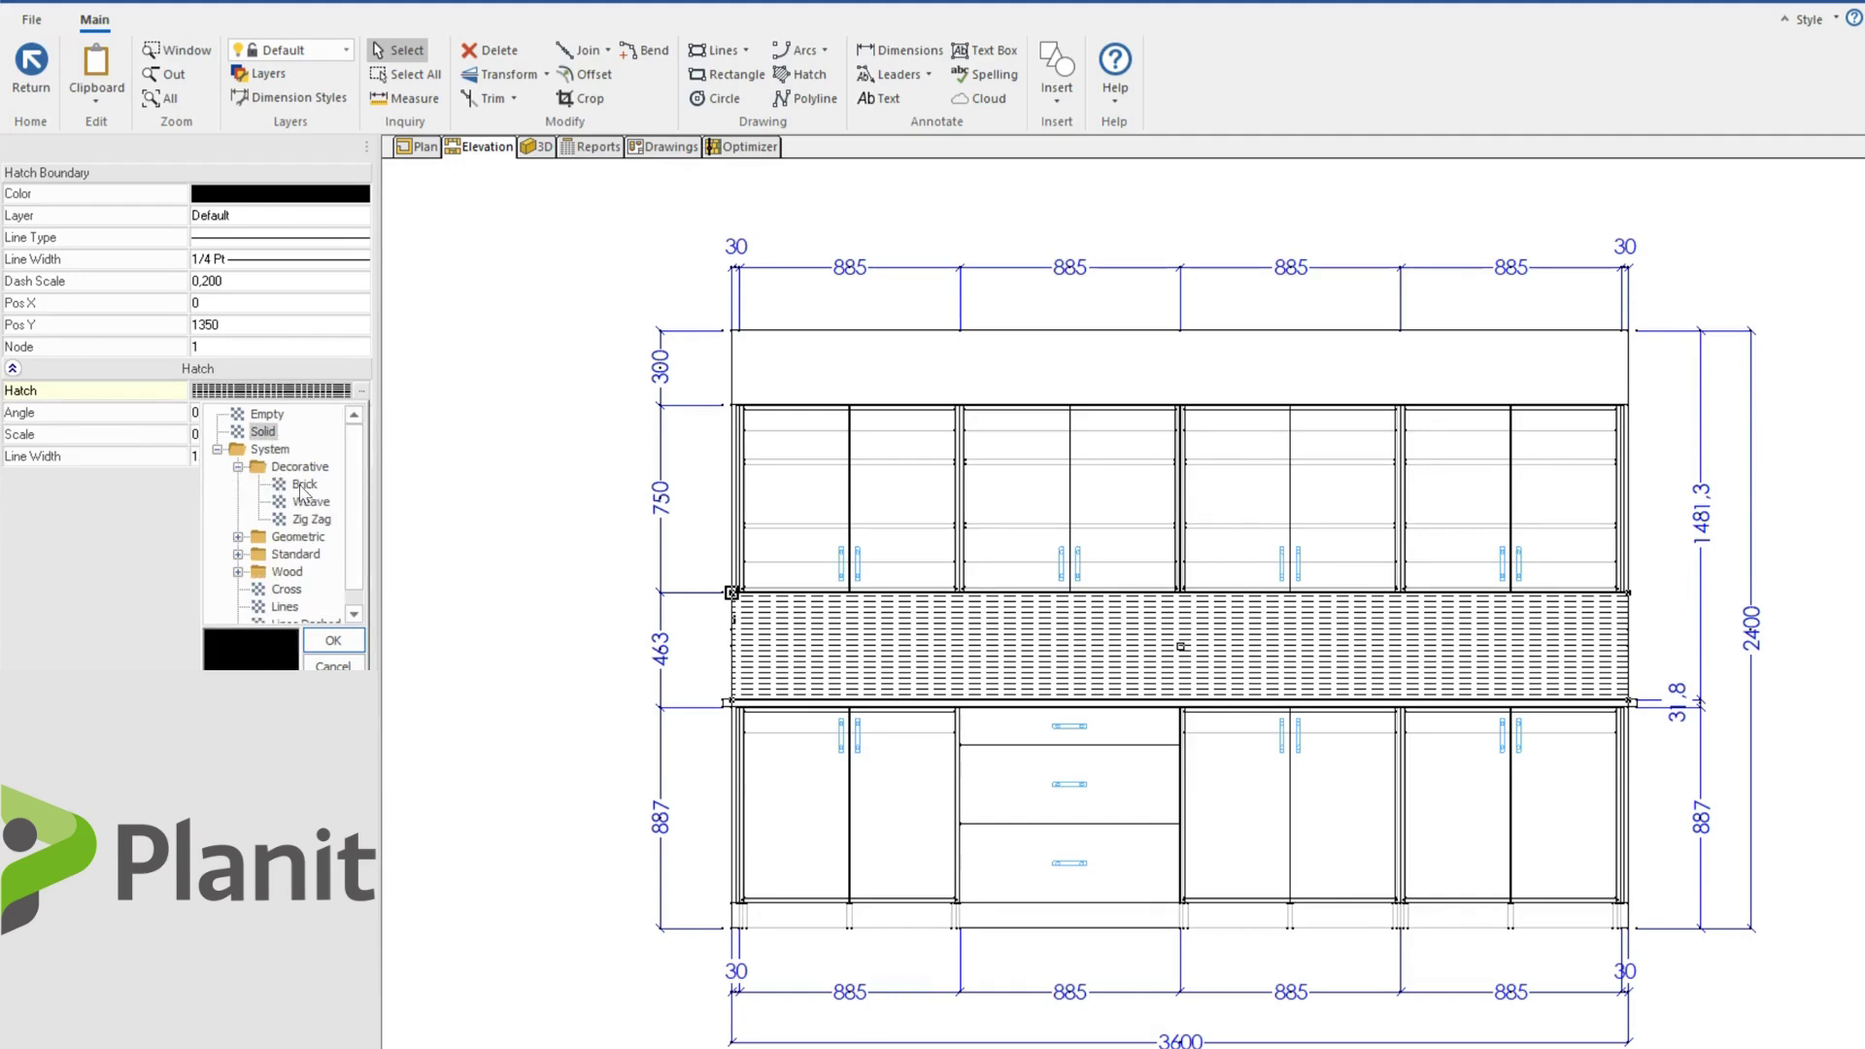
{"action": "left_click", "coordinate": [302, 486]}
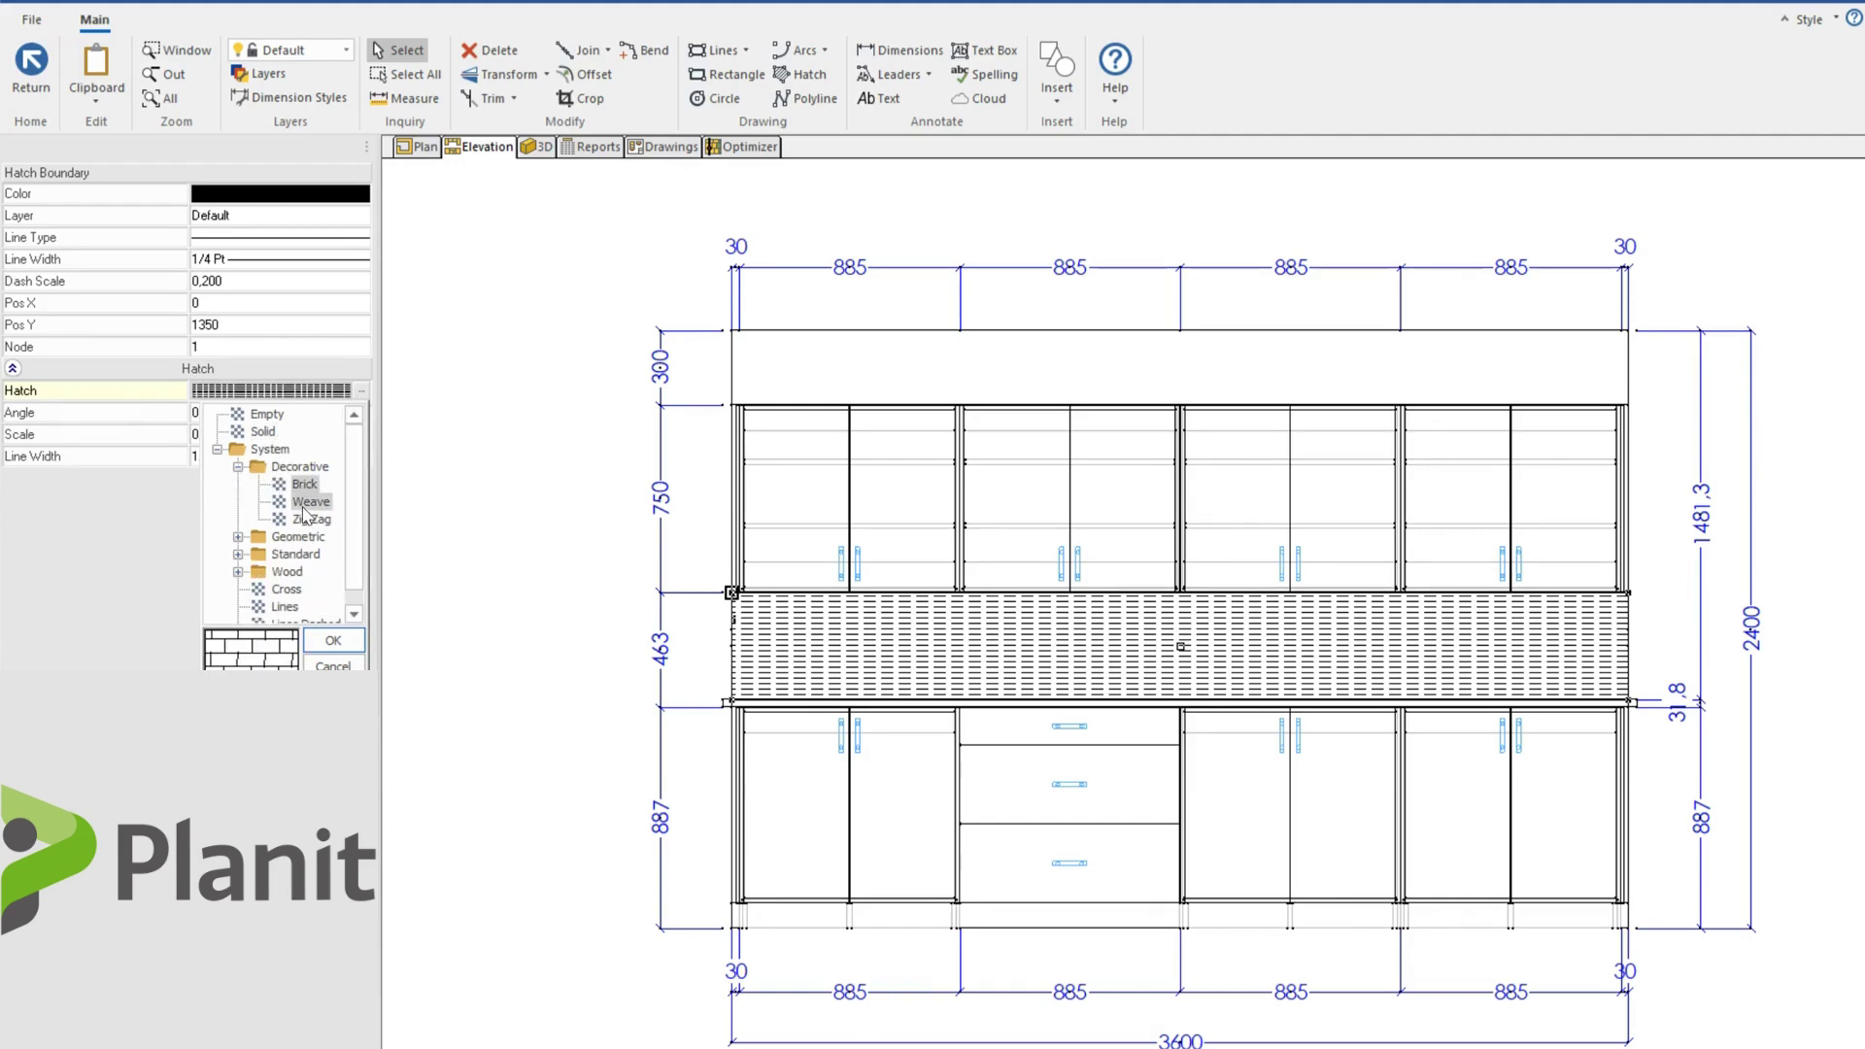
{"action": "left_click", "coordinate": [309, 502]}
{"action": "left_click", "coordinate": [309, 520]}
{"action": "scroll", "coordinate": [302, 562], "scroll_direction": "down", "scroll_amount": 1}
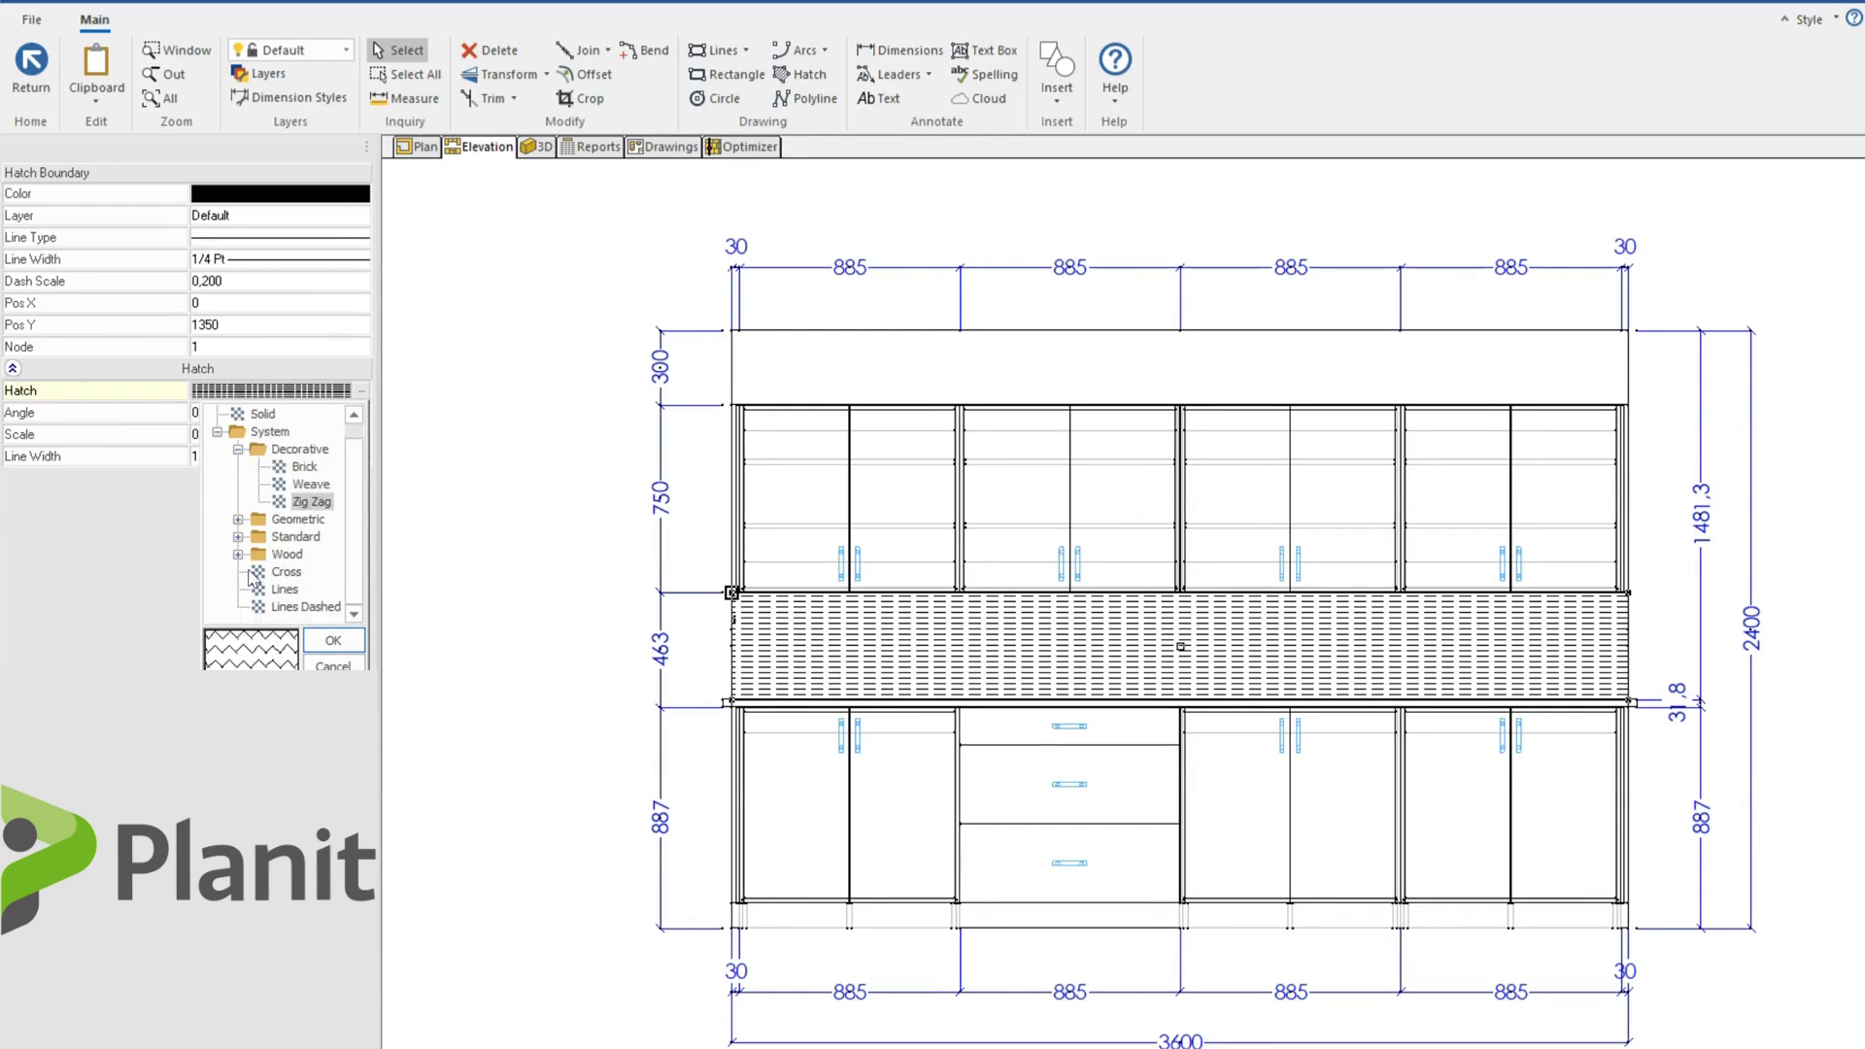
{"action": "left_click", "coordinate": [239, 555]}
{"action": "left_click", "coordinate": [311, 519]}
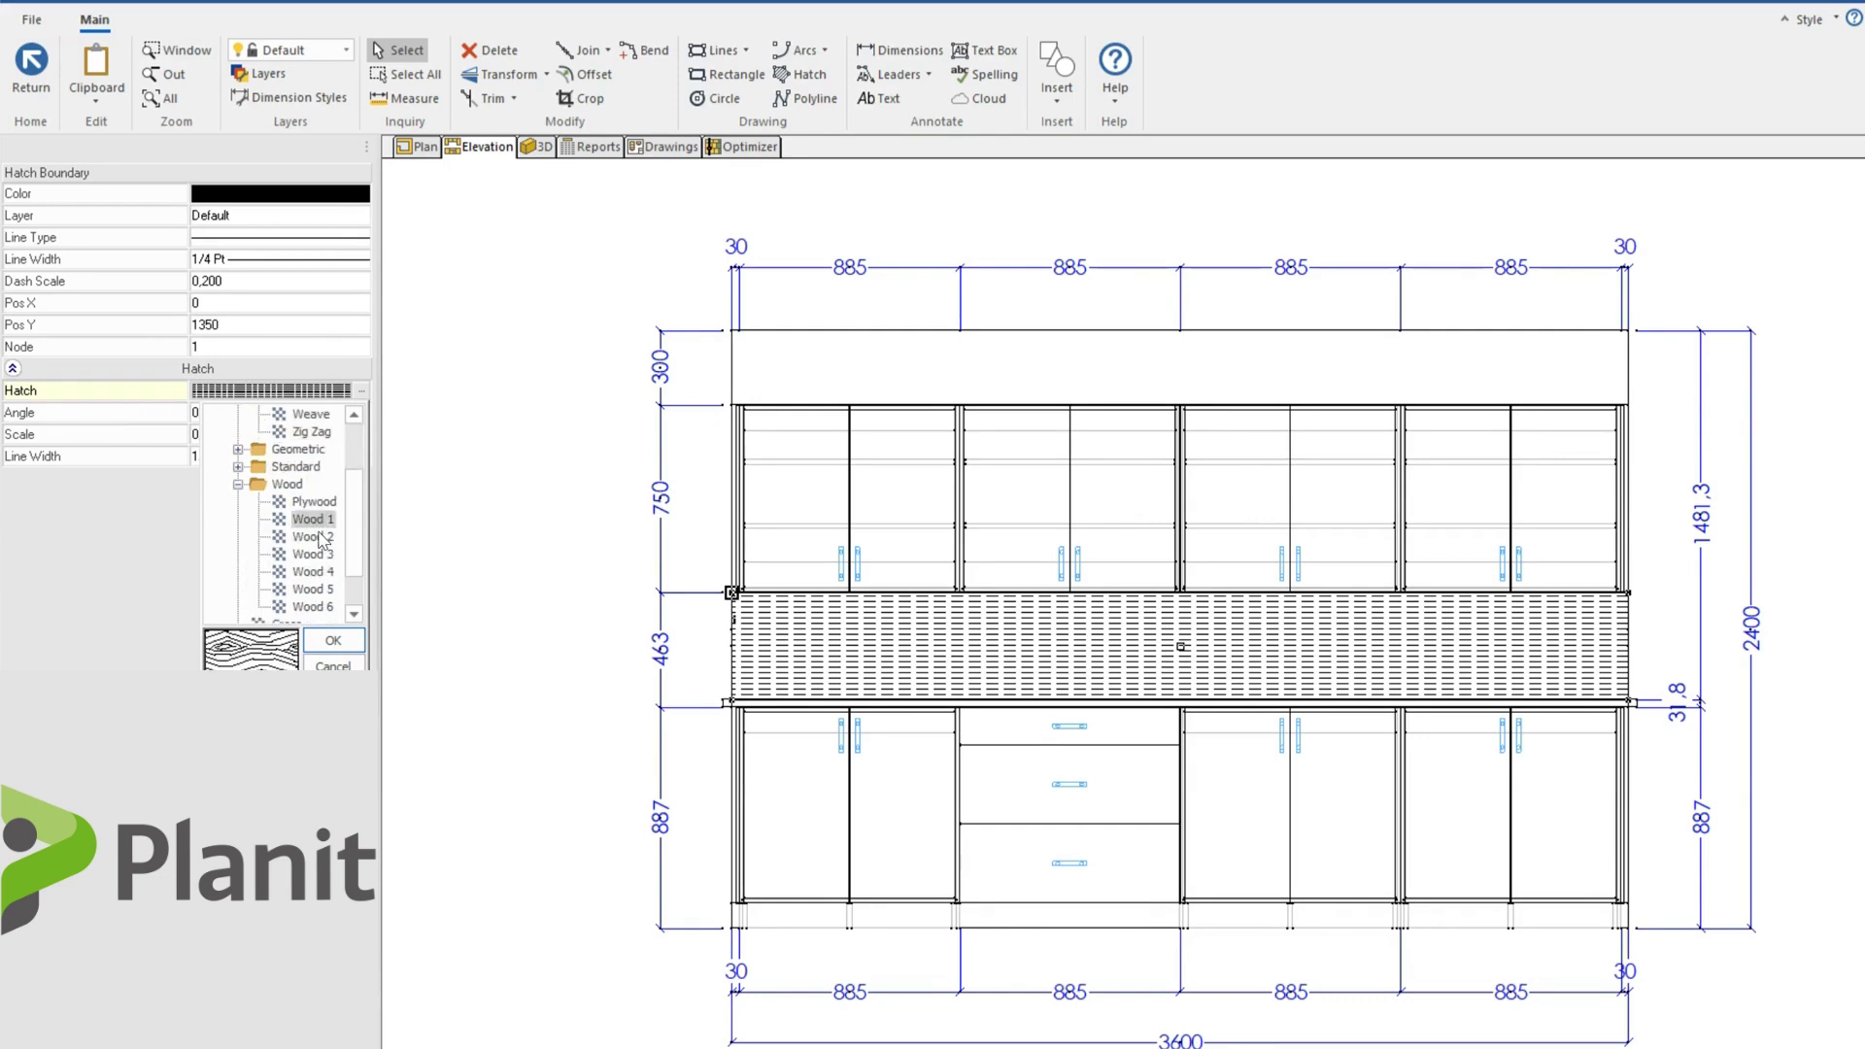
{"action": "left_click", "coordinate": [312, 536]}
{"action": "left_click", "coordinate": [333, 640]}
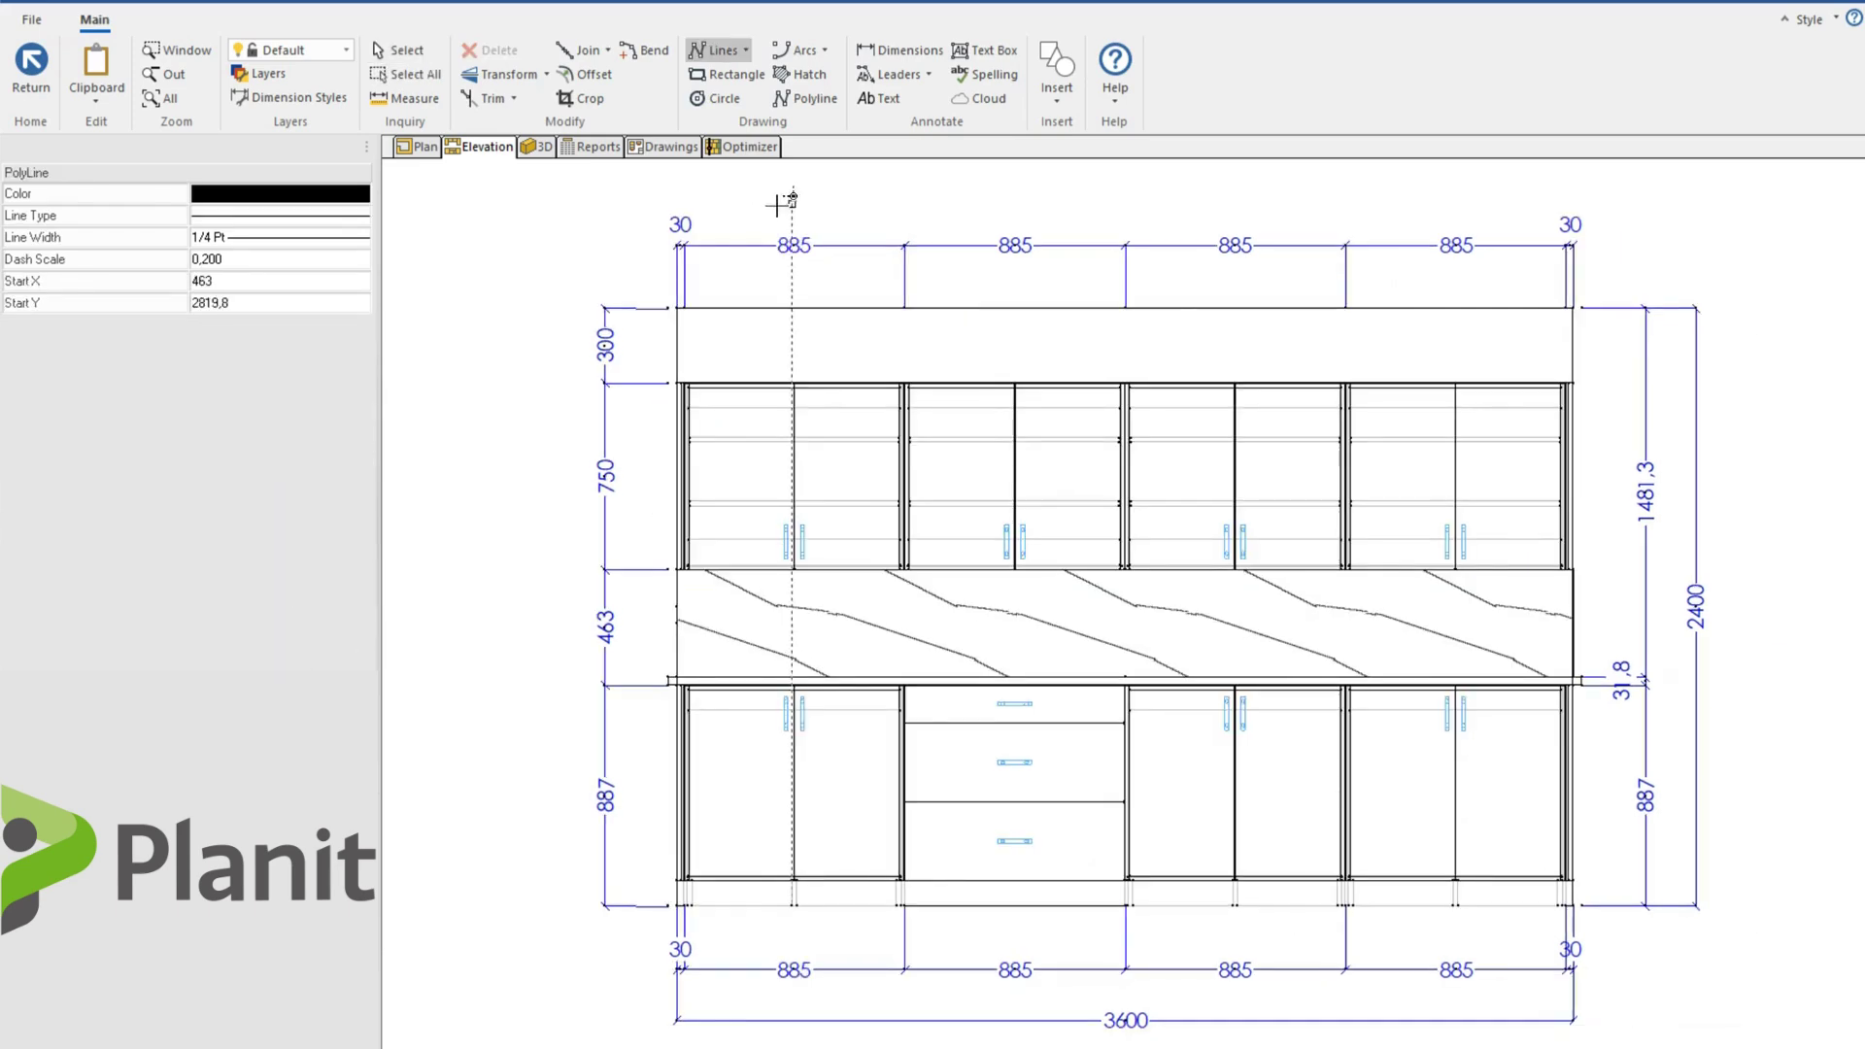
- Draw an open three-segment polyline in the blank area left of the elevation, with its first segment about 571 long
{"action": "left_click", "coordinate": [503, 345]}
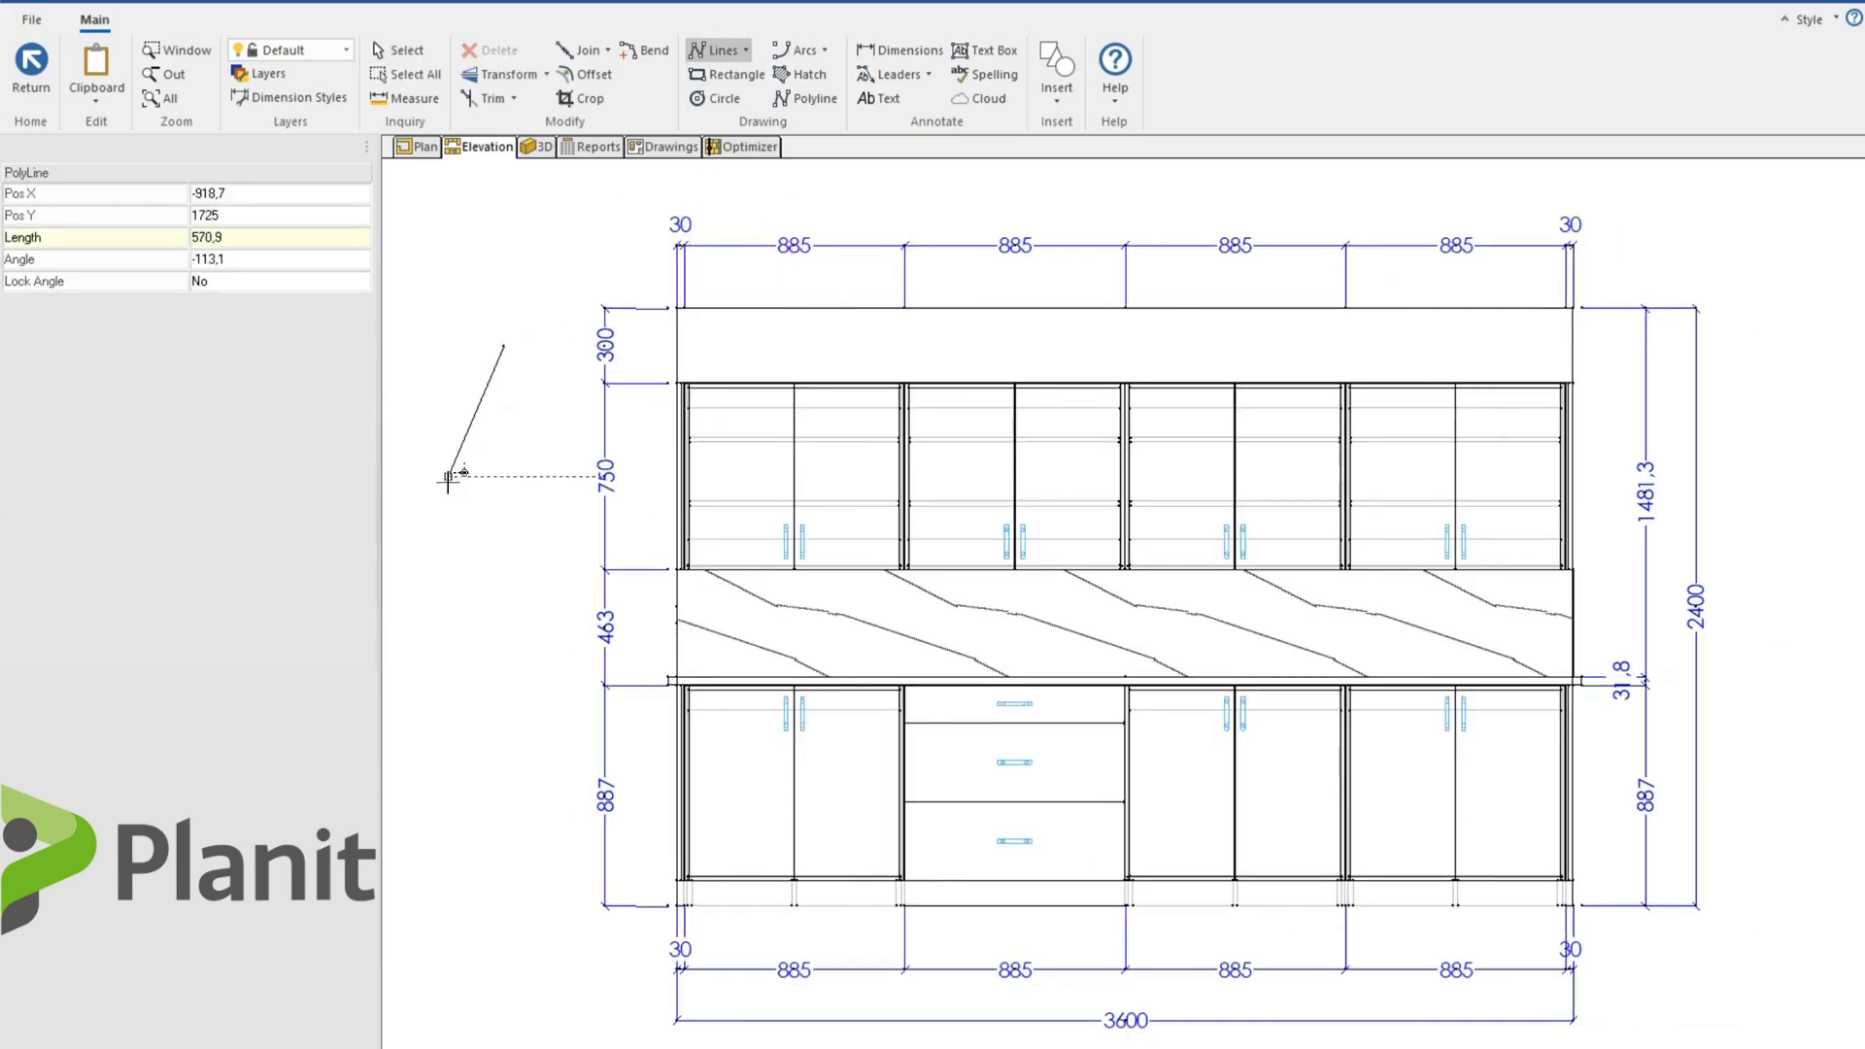
{"action": "left_click", "coordinate": [448, 476]}
{"action": "left_click", "coordinate": [534, 568]}
{"action": "left_click", "coordinate": [534, 442]}
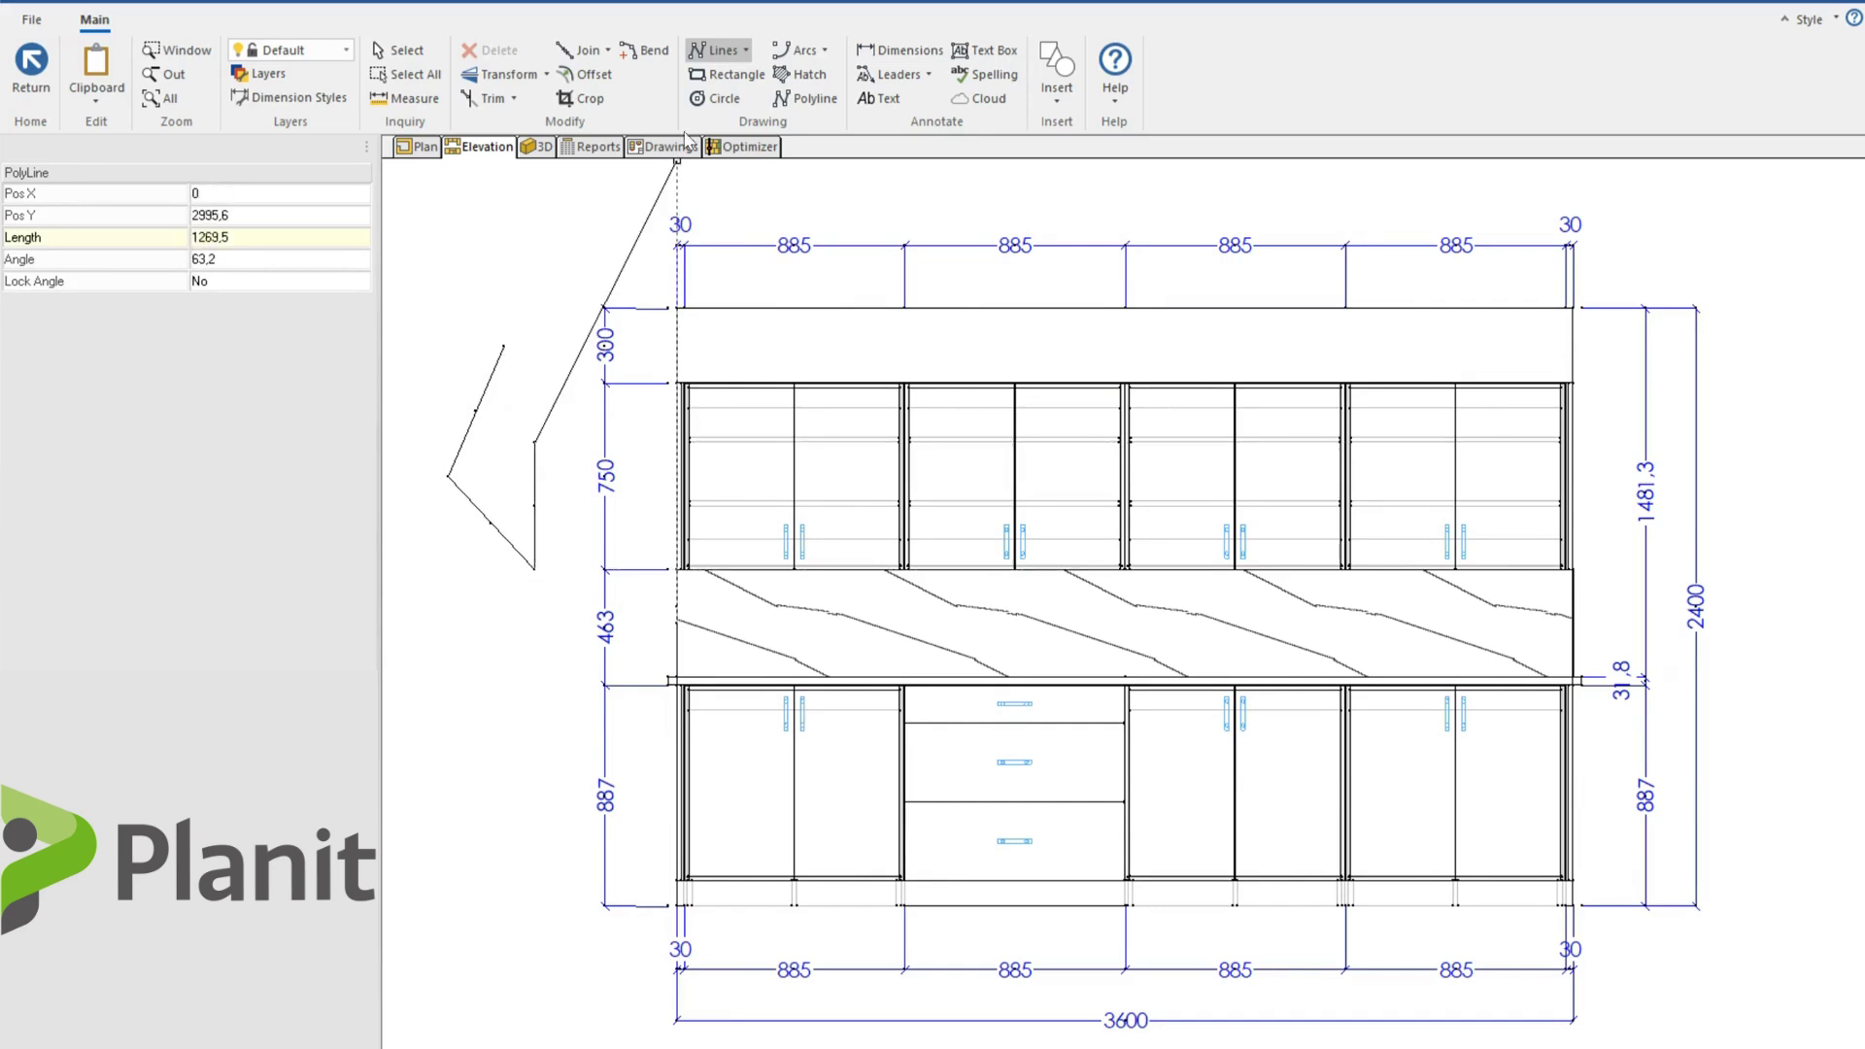
- Draw a rectangle across the leftmost wall cabinet and splashback, and a circle over the second wall cabinet
{"action": "left_click", "coordinate": [728, 74]}
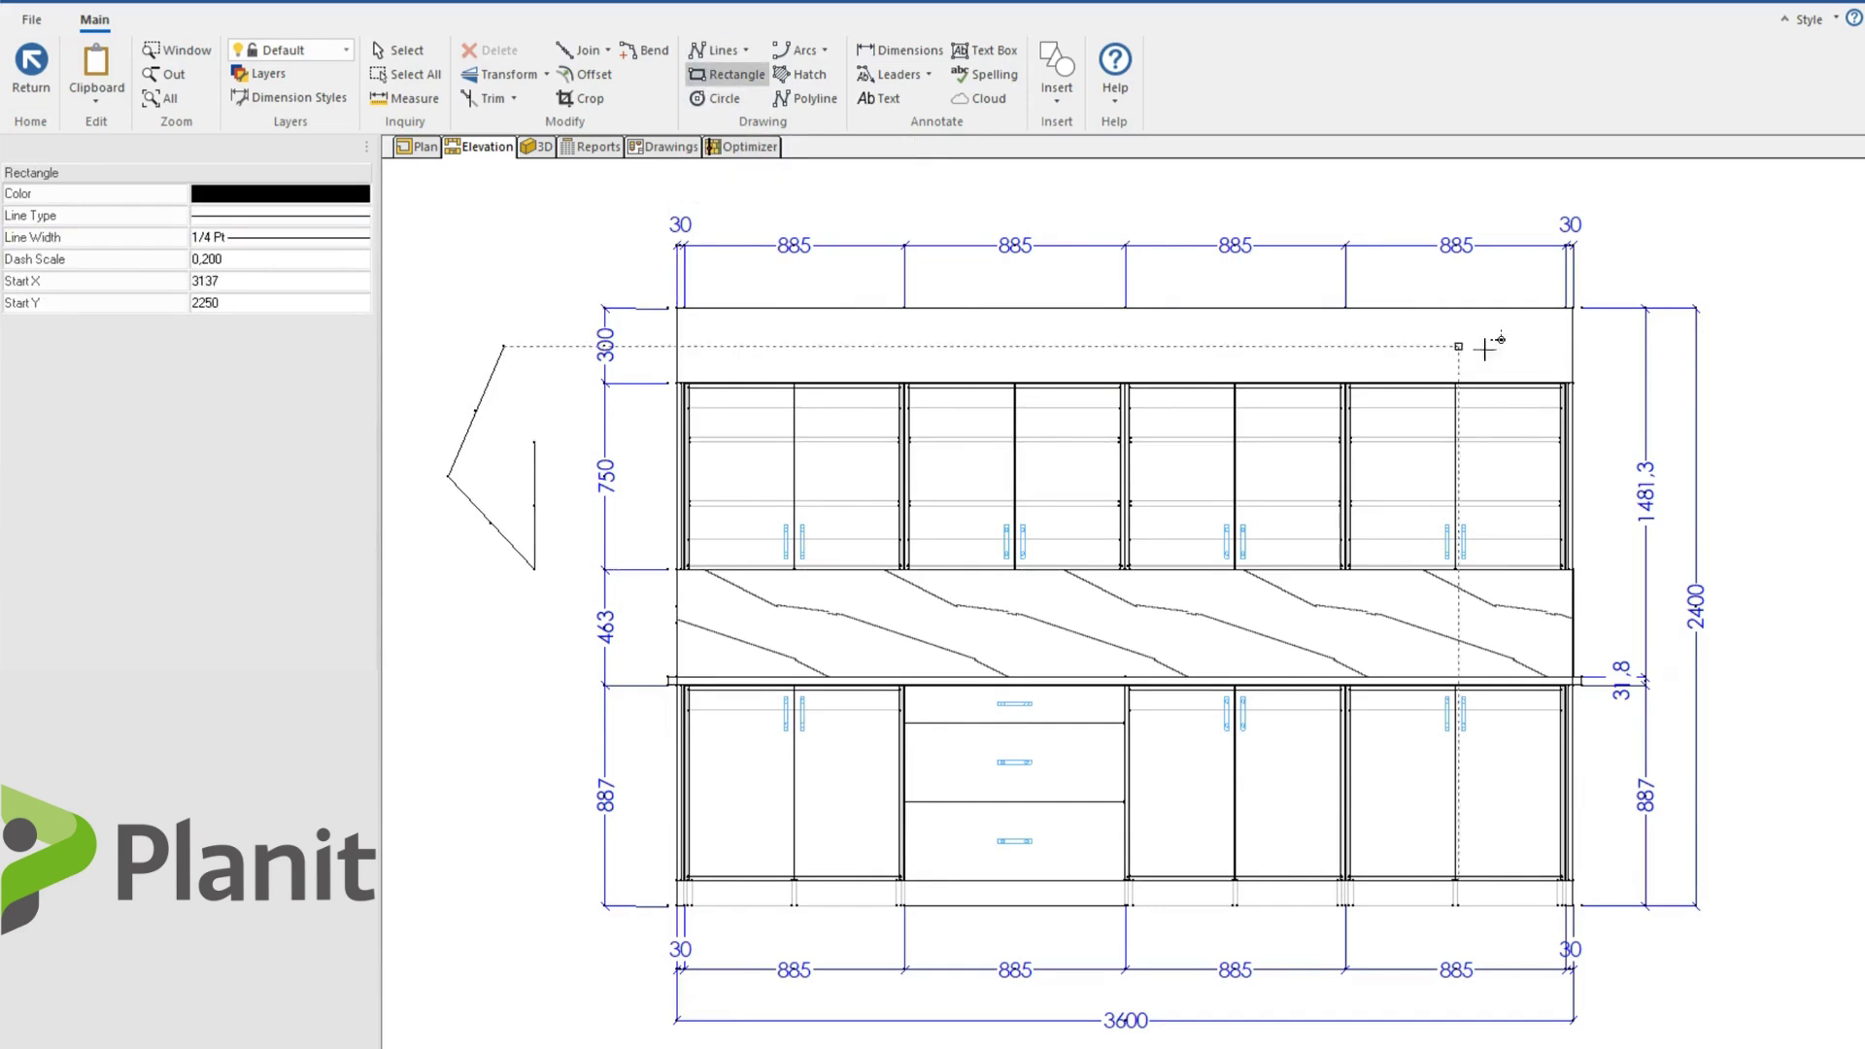
{"action": "left_click", "coordinate": [712, 442]}
{"action": "left_click", "coordinate": [855, 626]}
{"action": "left_click", "coordinate": [724, 98]}
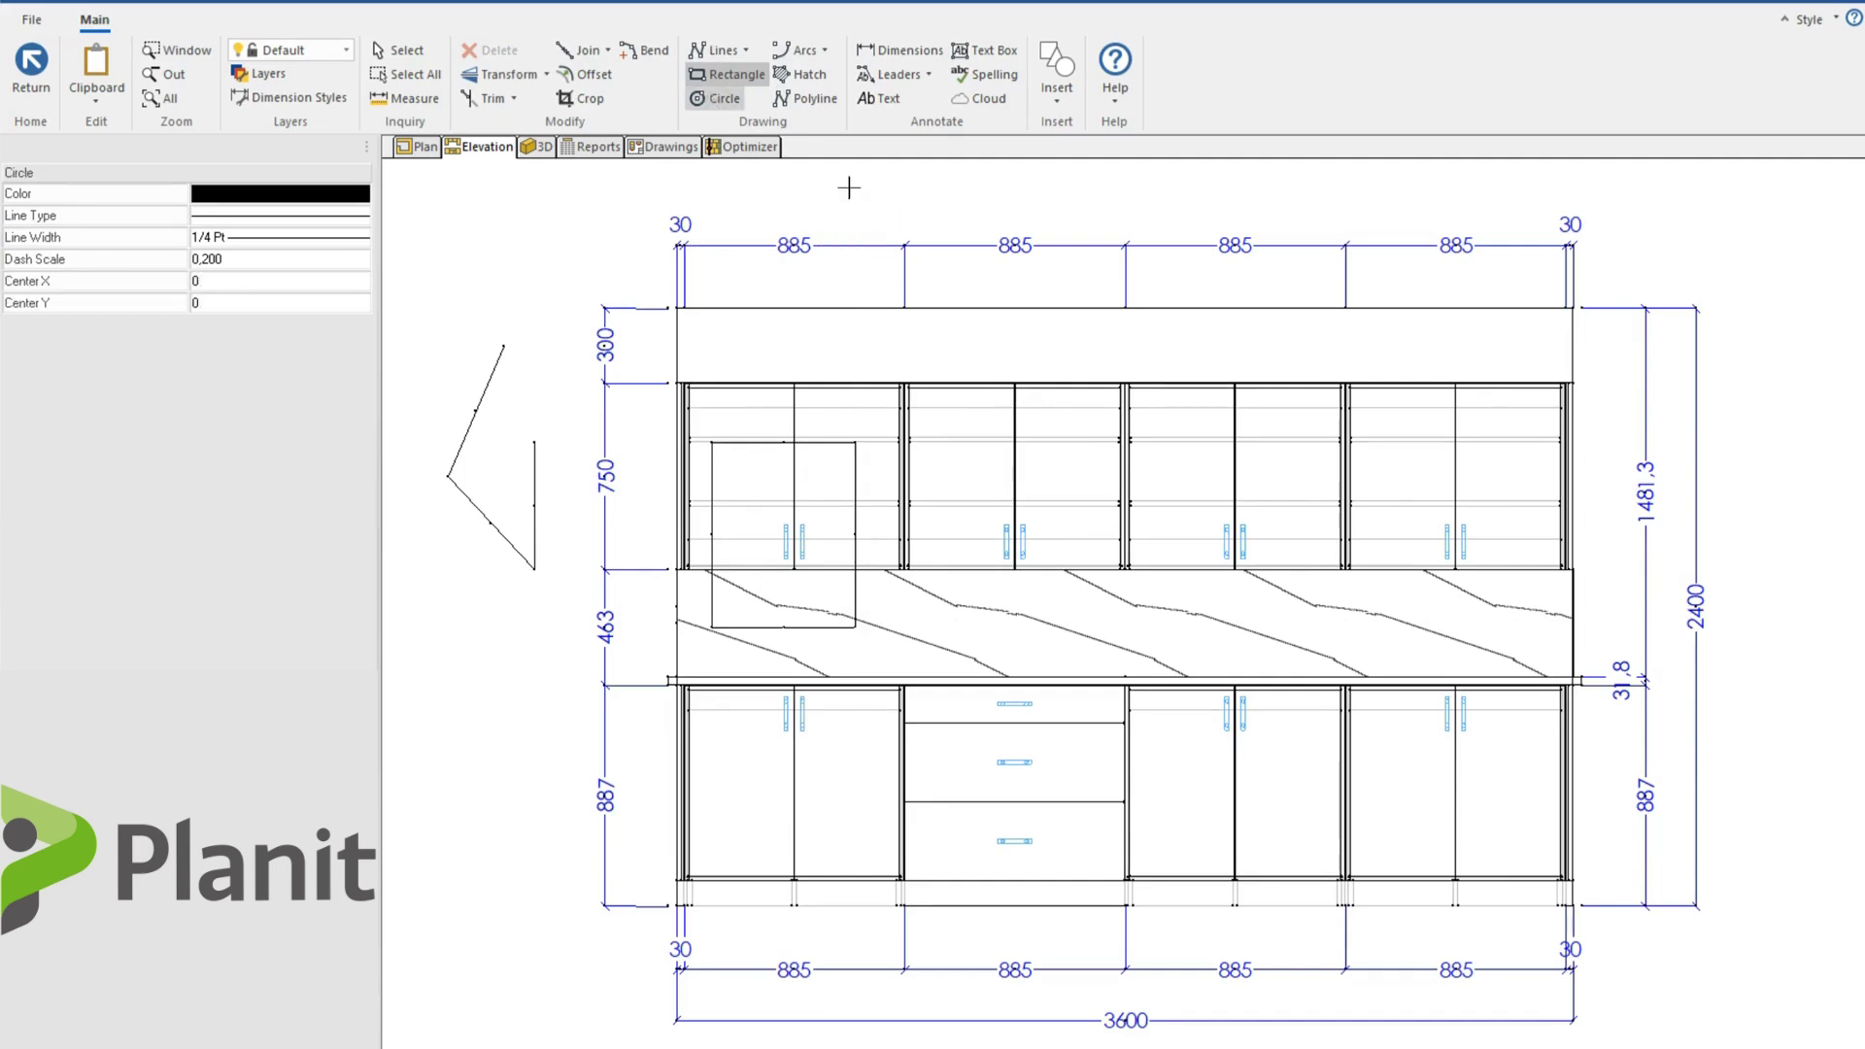
{"action": "left_click", "coordinate": [1079, 505]}
{"action": "left_click", "coordinate": [1129, 439]}
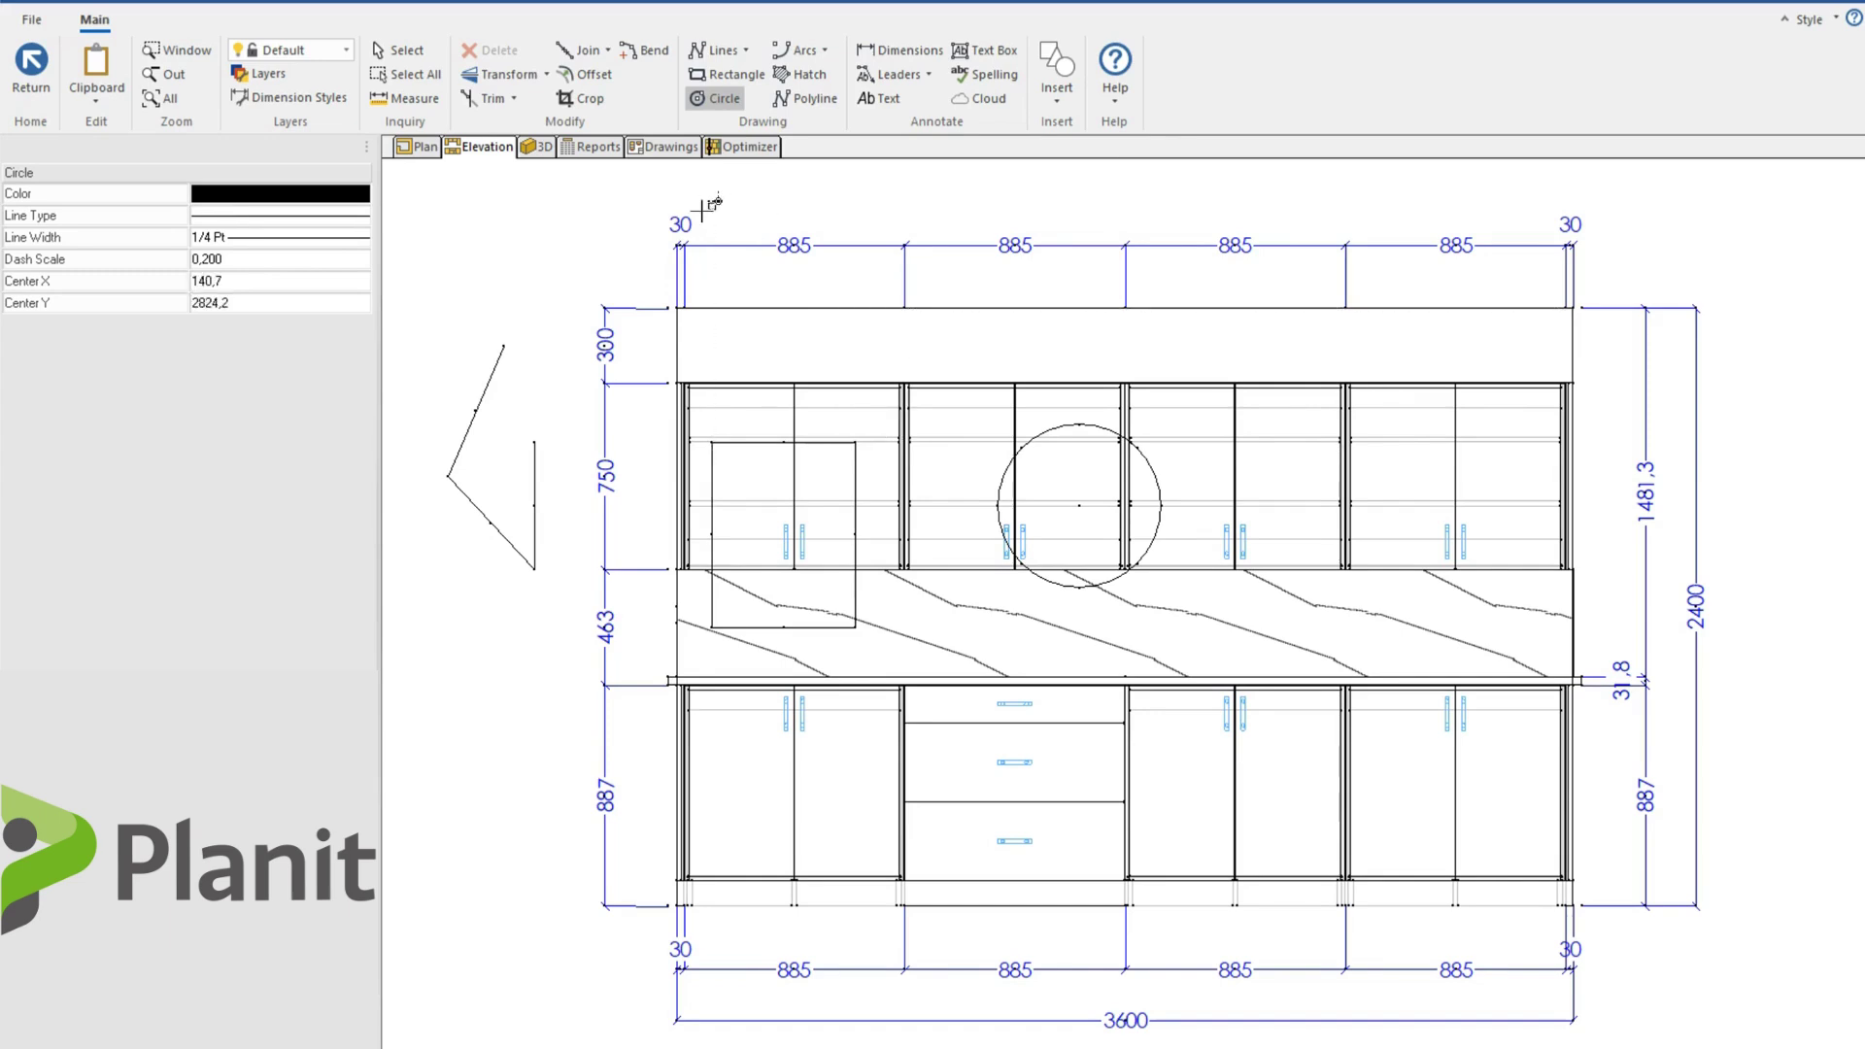
- Exit CAD mode and switch to the annotated Room 1 elevation, with all its notes and details in view
{"action": "left_click", "coordinate": [38, 86]}
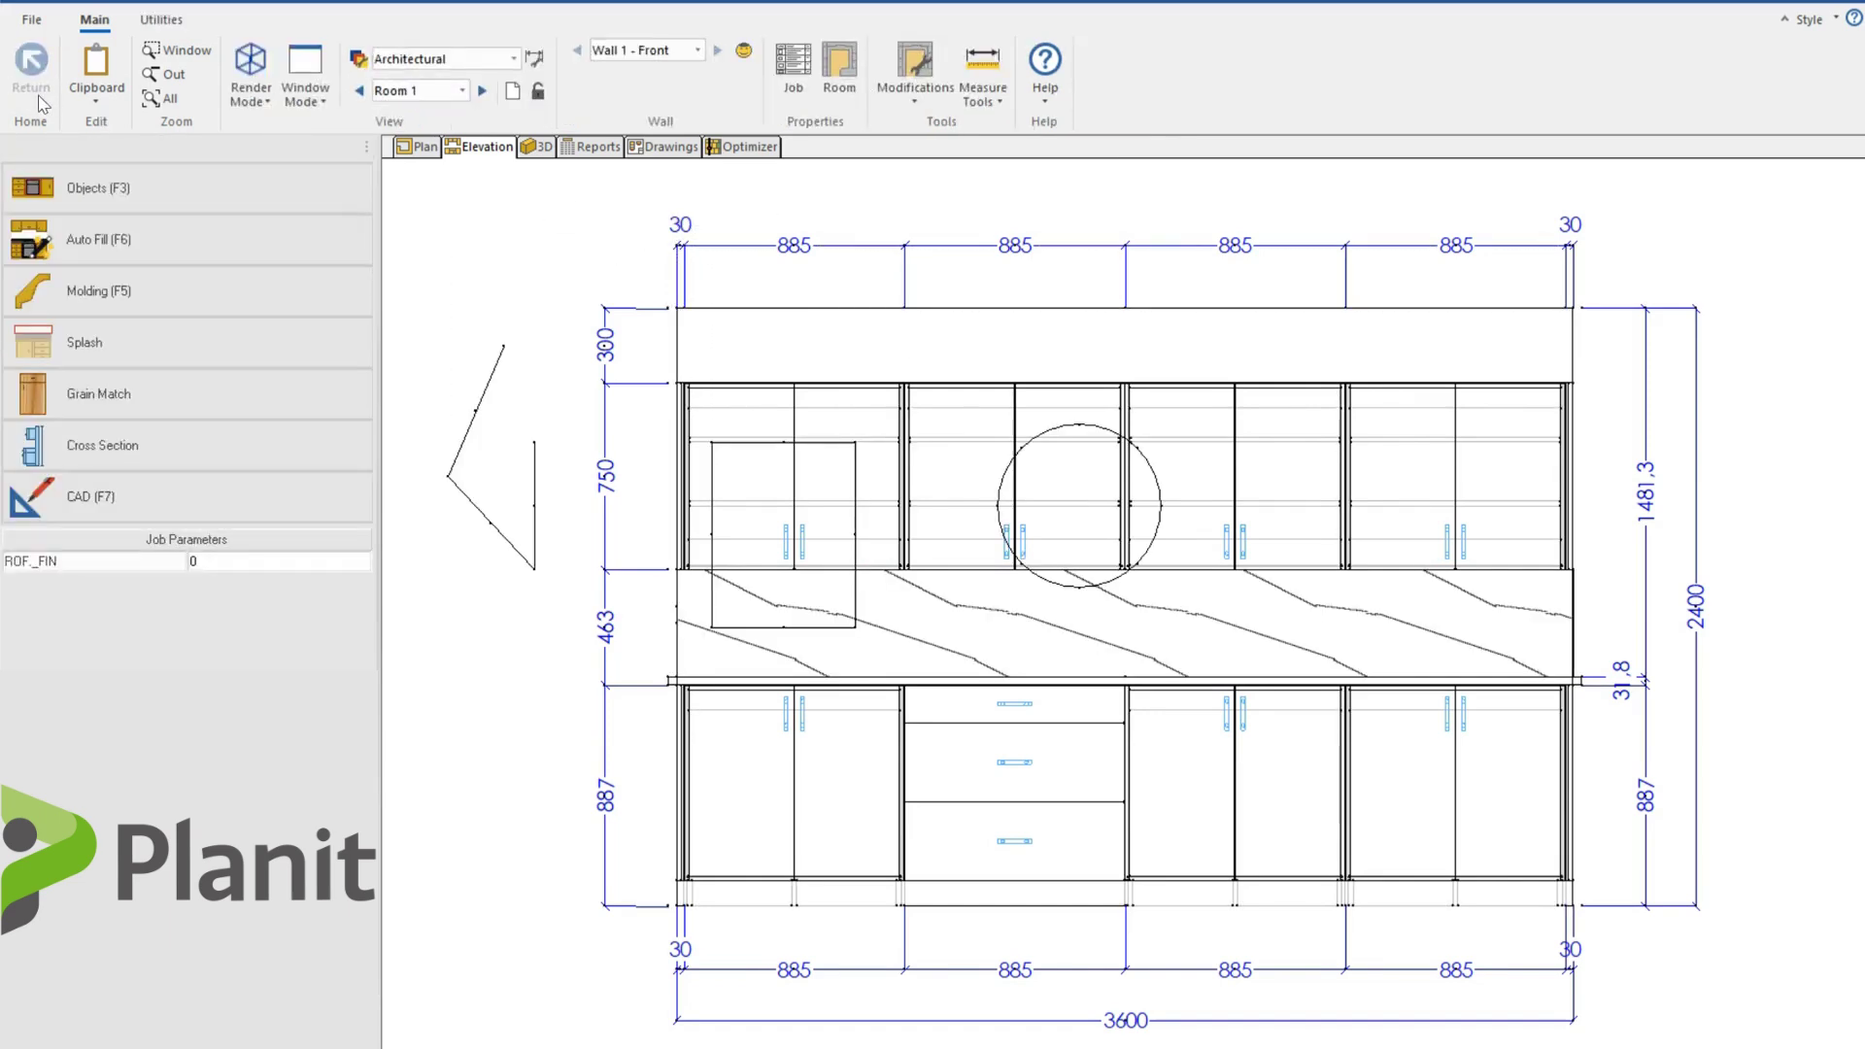
{"action": "left_click", "coordinate": [483, 92]}
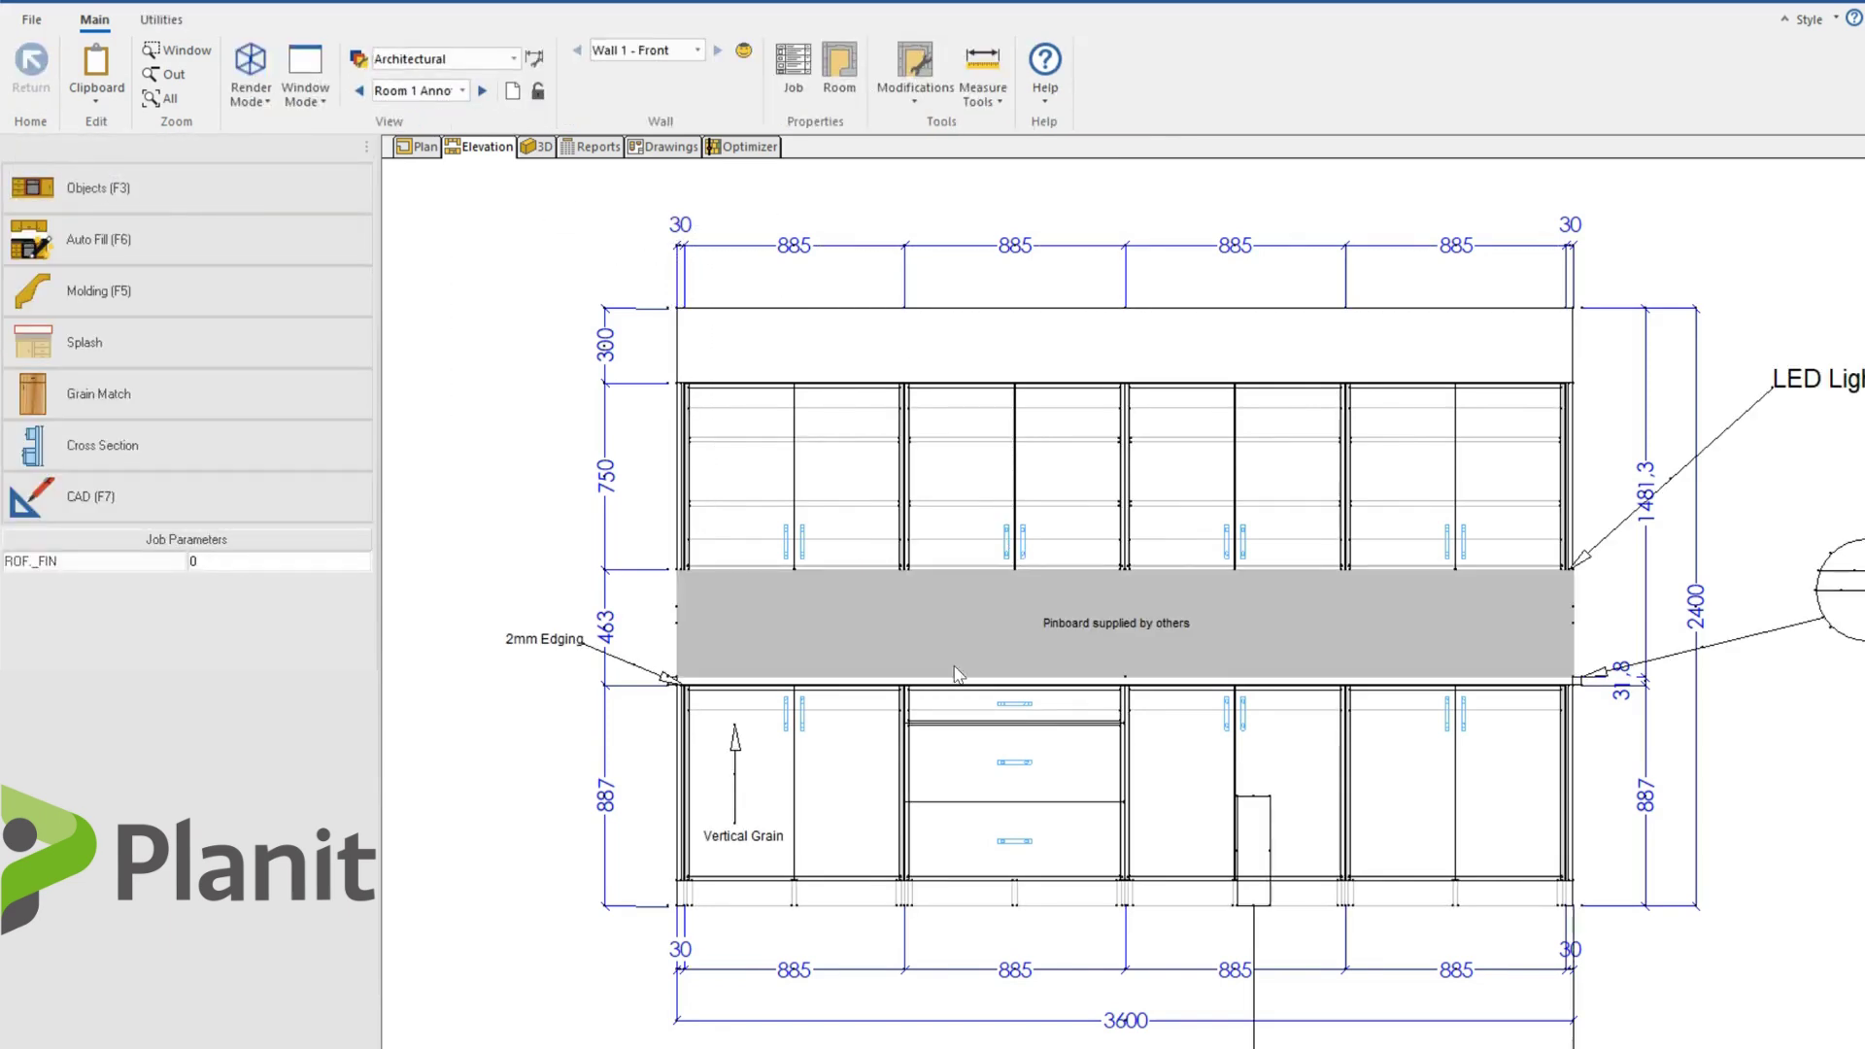
{"action": "scroll", "coordinate": [1097, 636], "scroll_direction": "up", "scroll_amount": 1}
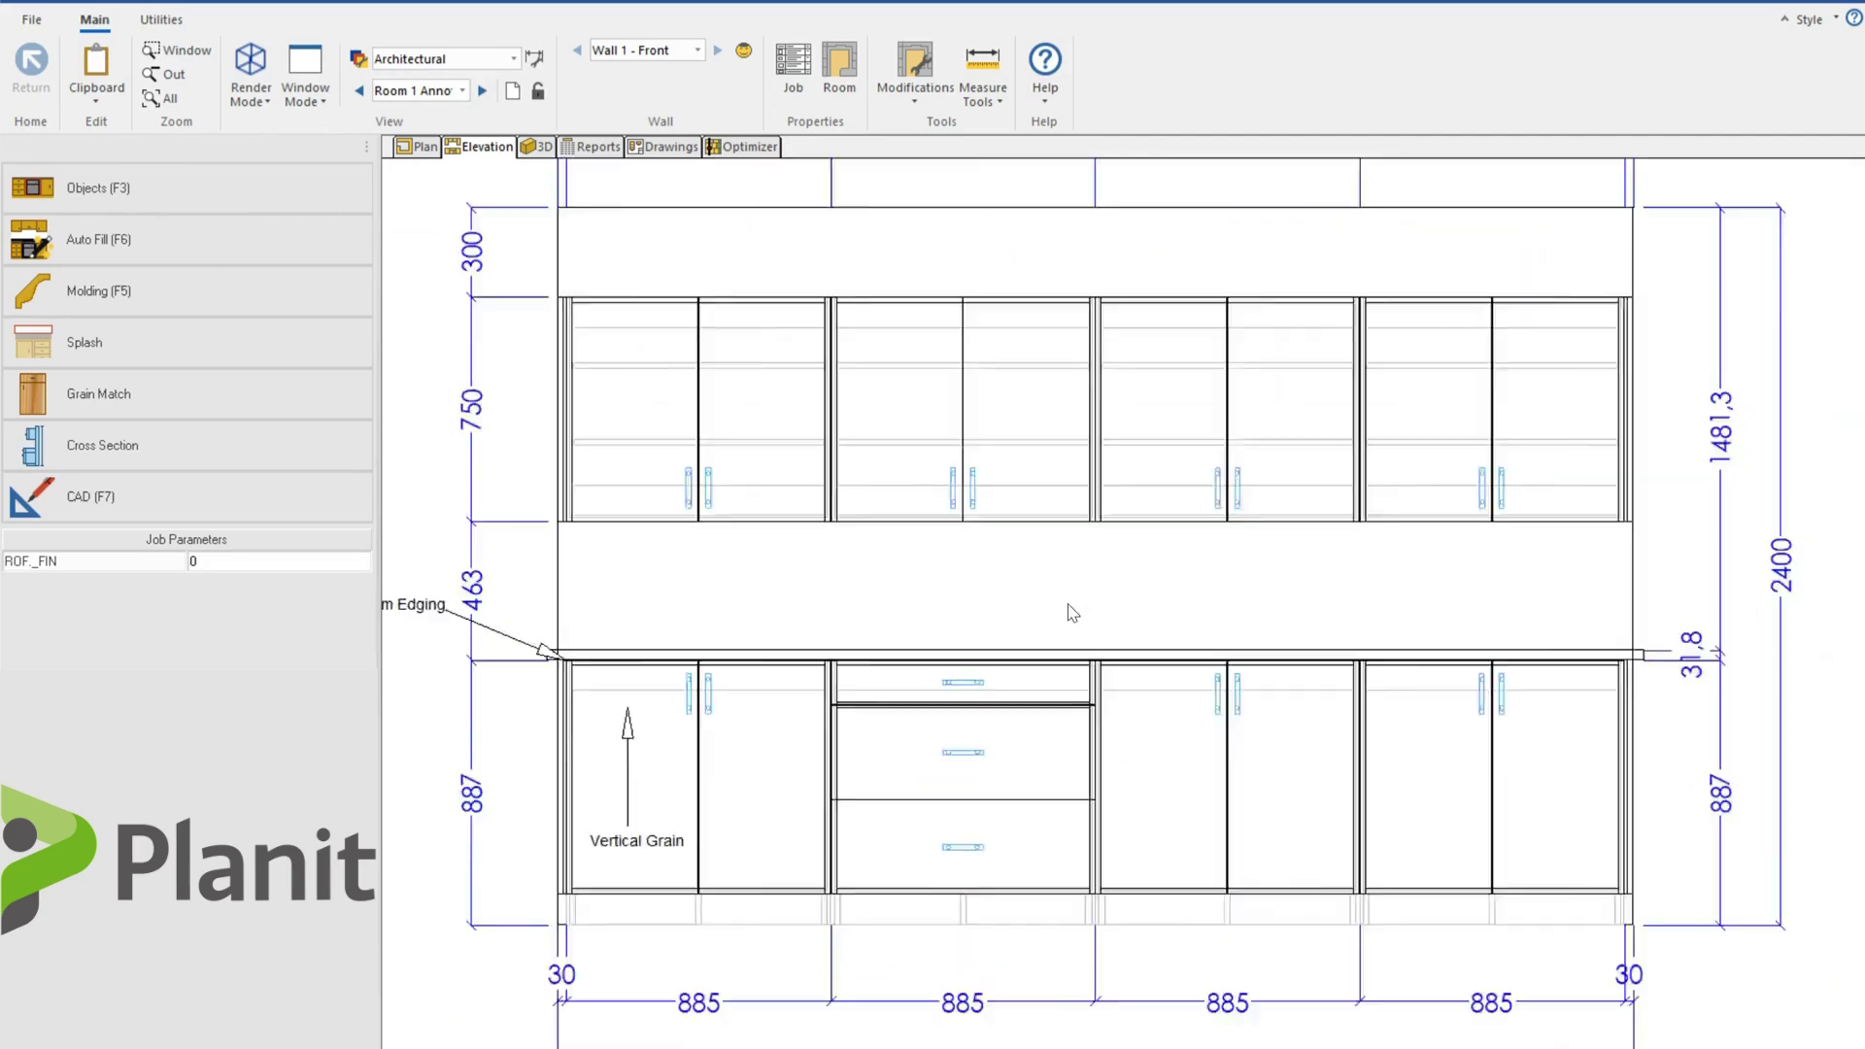
{"action": "scroll", "coordinate": [1059, 603], "scroll_direction": "down", "scroll_amount": 2}
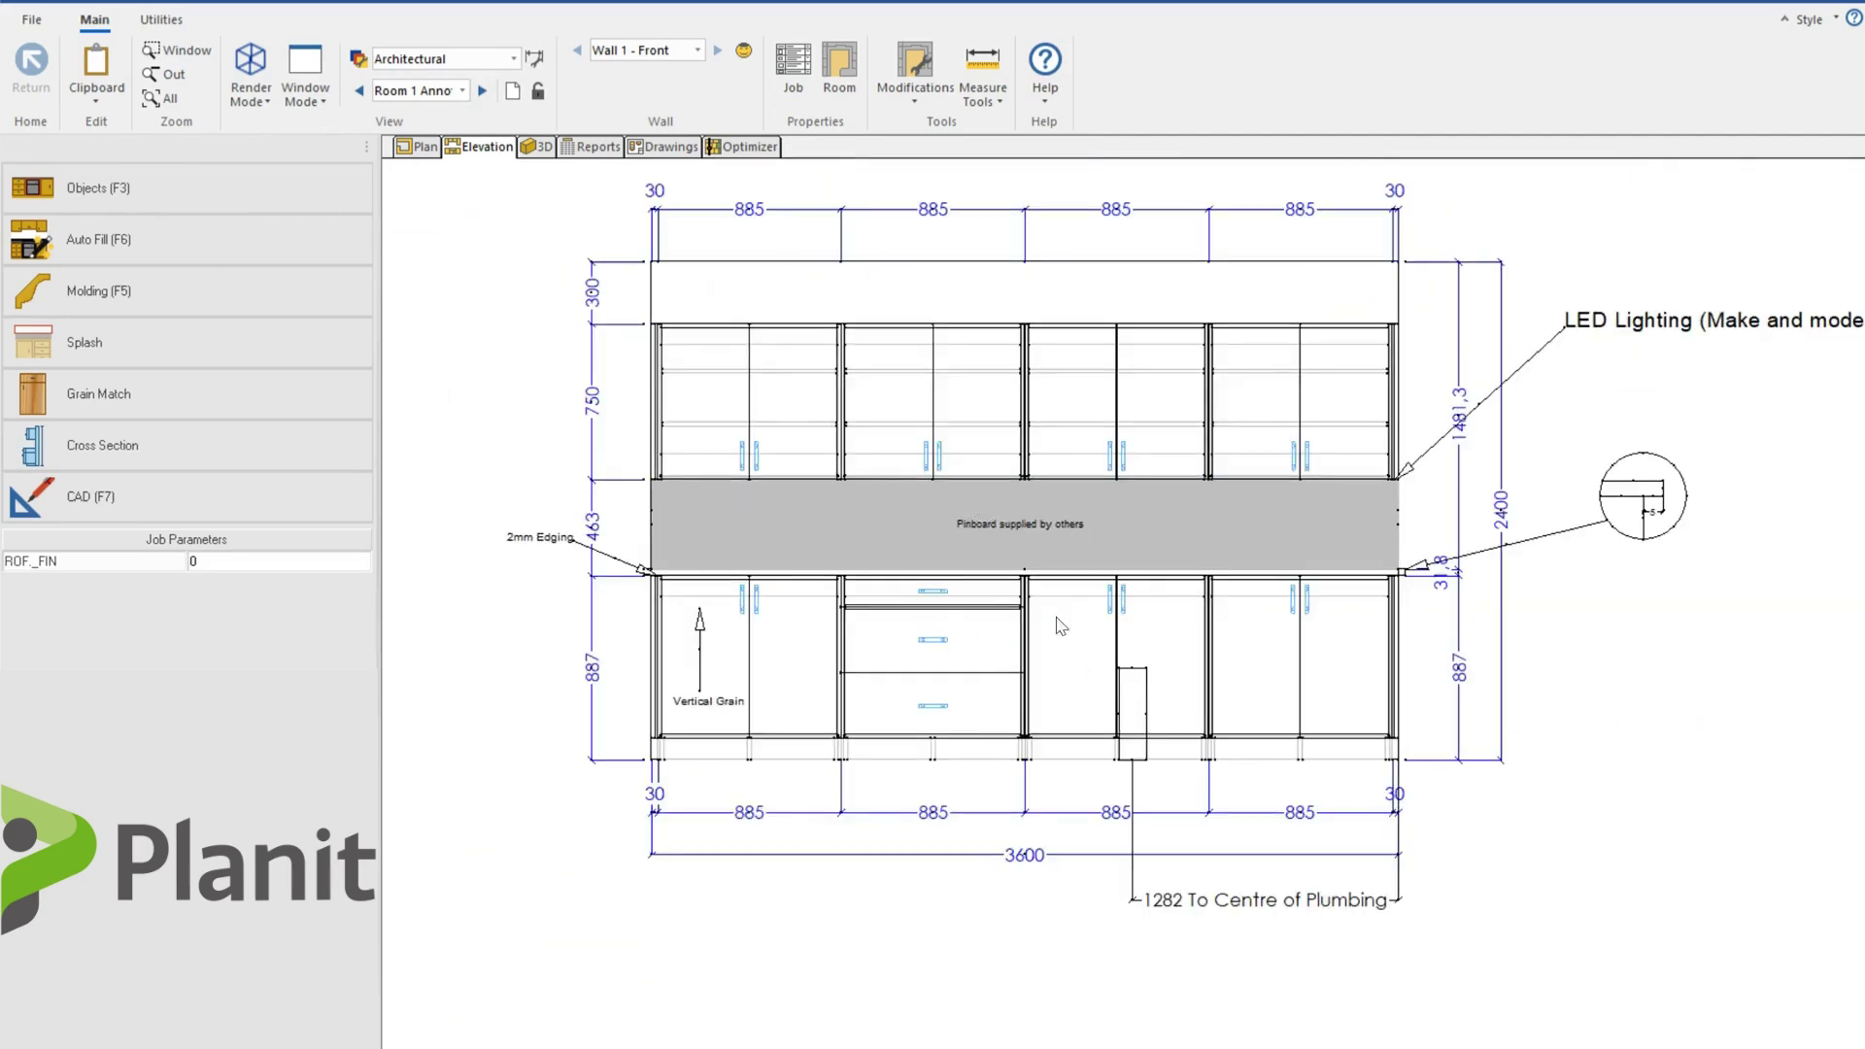
{"action": "scroll", "coordinate": [1160, 625], "scroll_direction": "down", "scroll_amount": 1}
{"action": "middle_click_drag", "start_coordinate": [1122, 624], "coordinate": [1095, 645]}
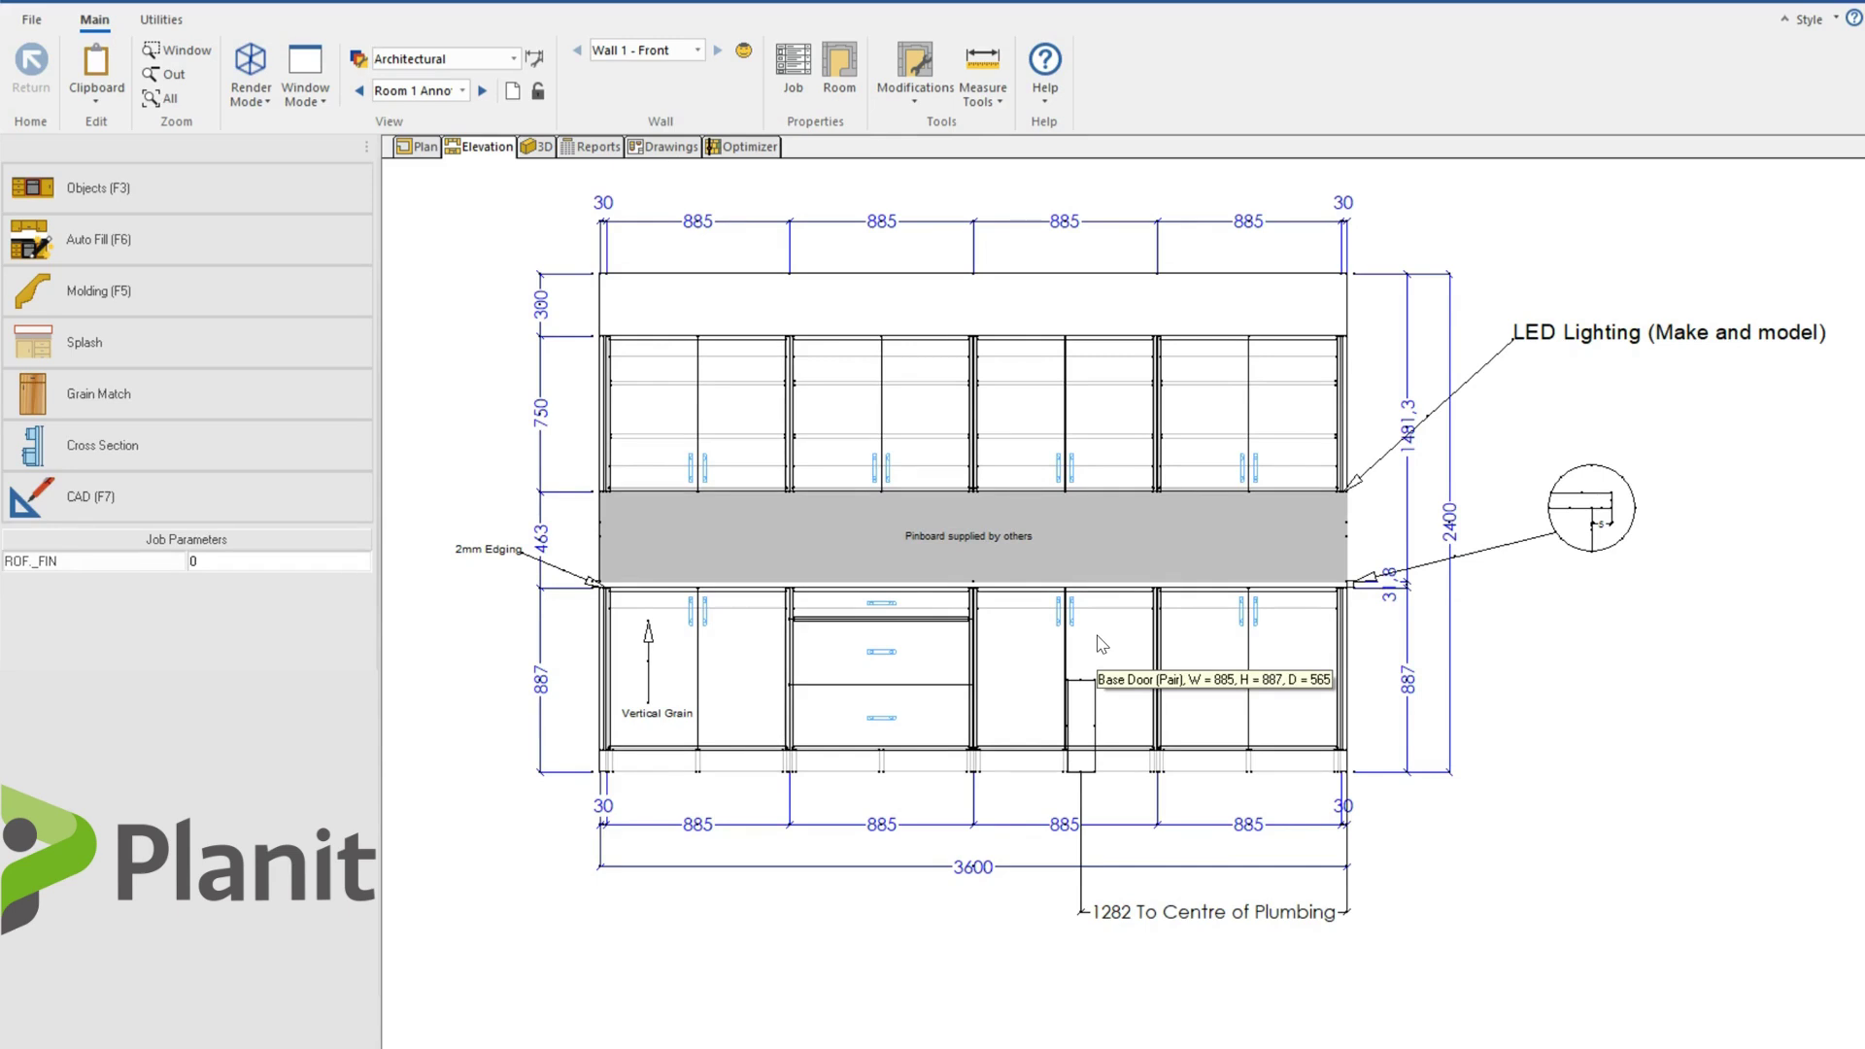
- Insert the Arrow - North drawing symbol in CAD mode, in the blank area right of the base cabinets below the circled worktop detail
{"action": "key", "text": "F7"}
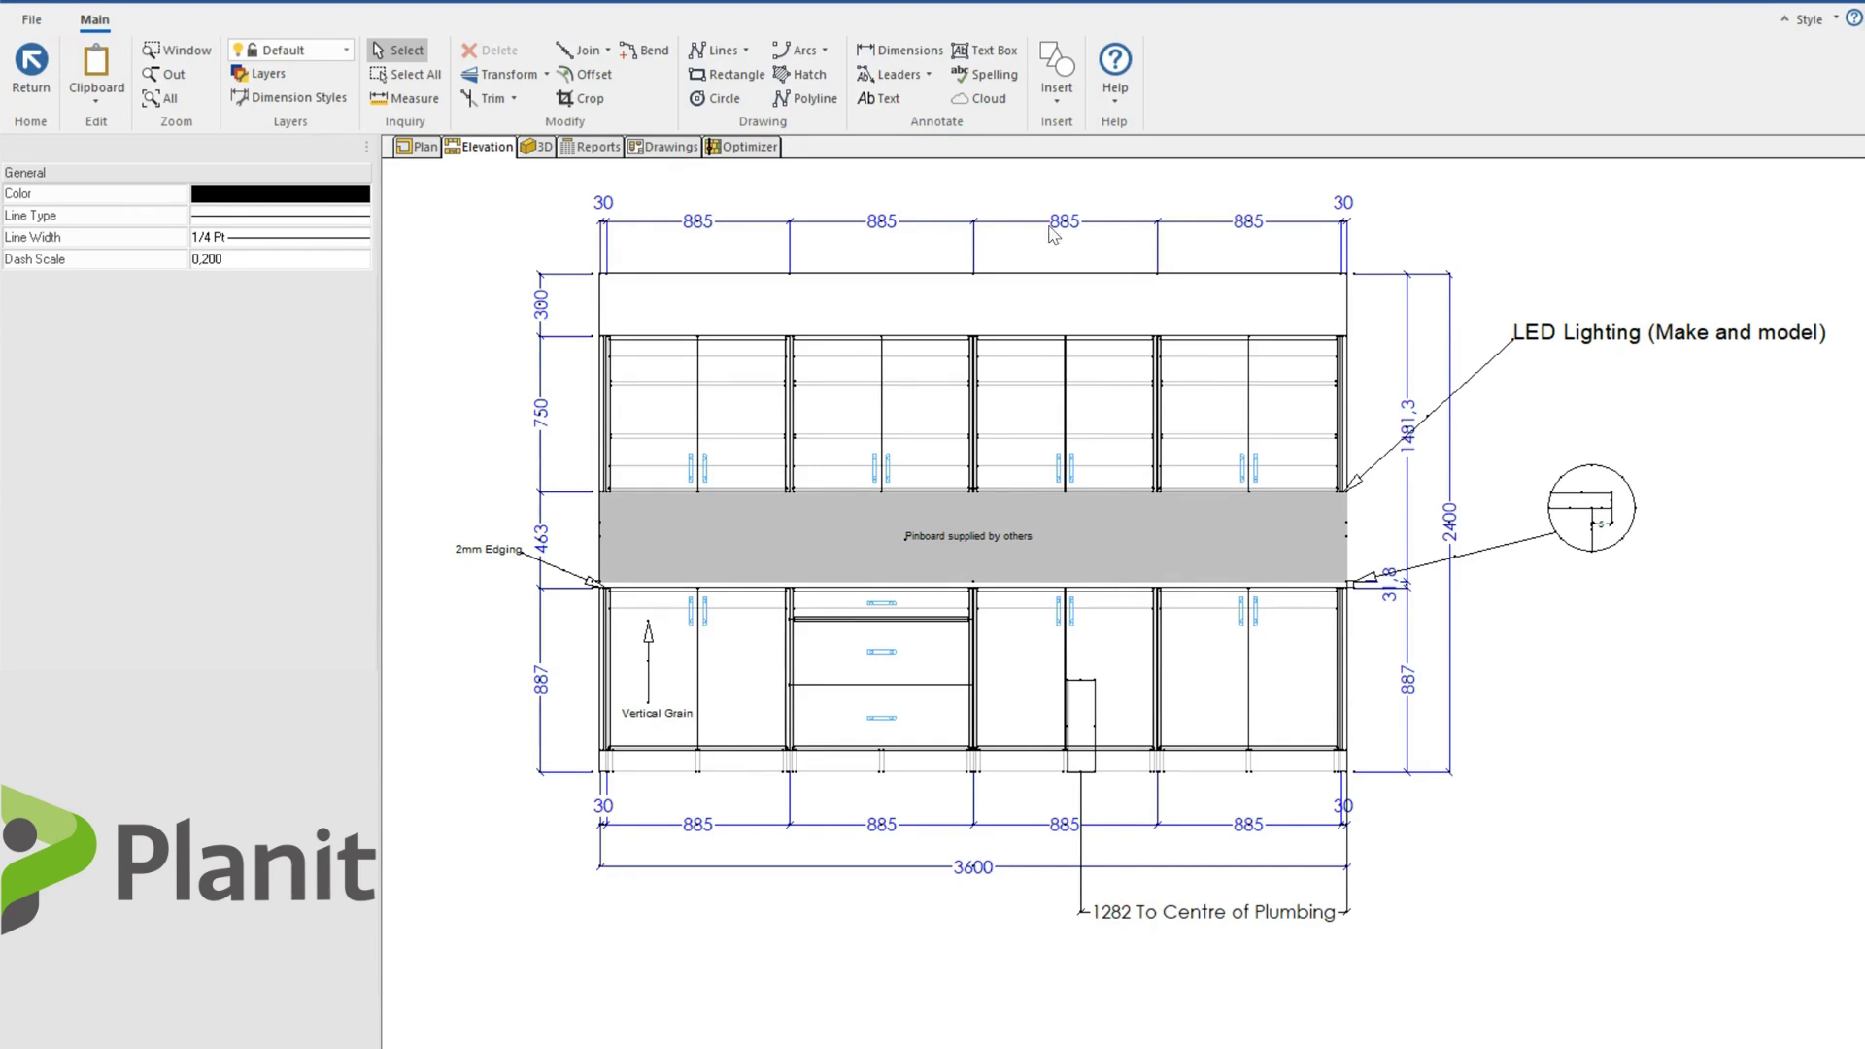
{"action": "left_click", "coordinate": [1061, 101]}
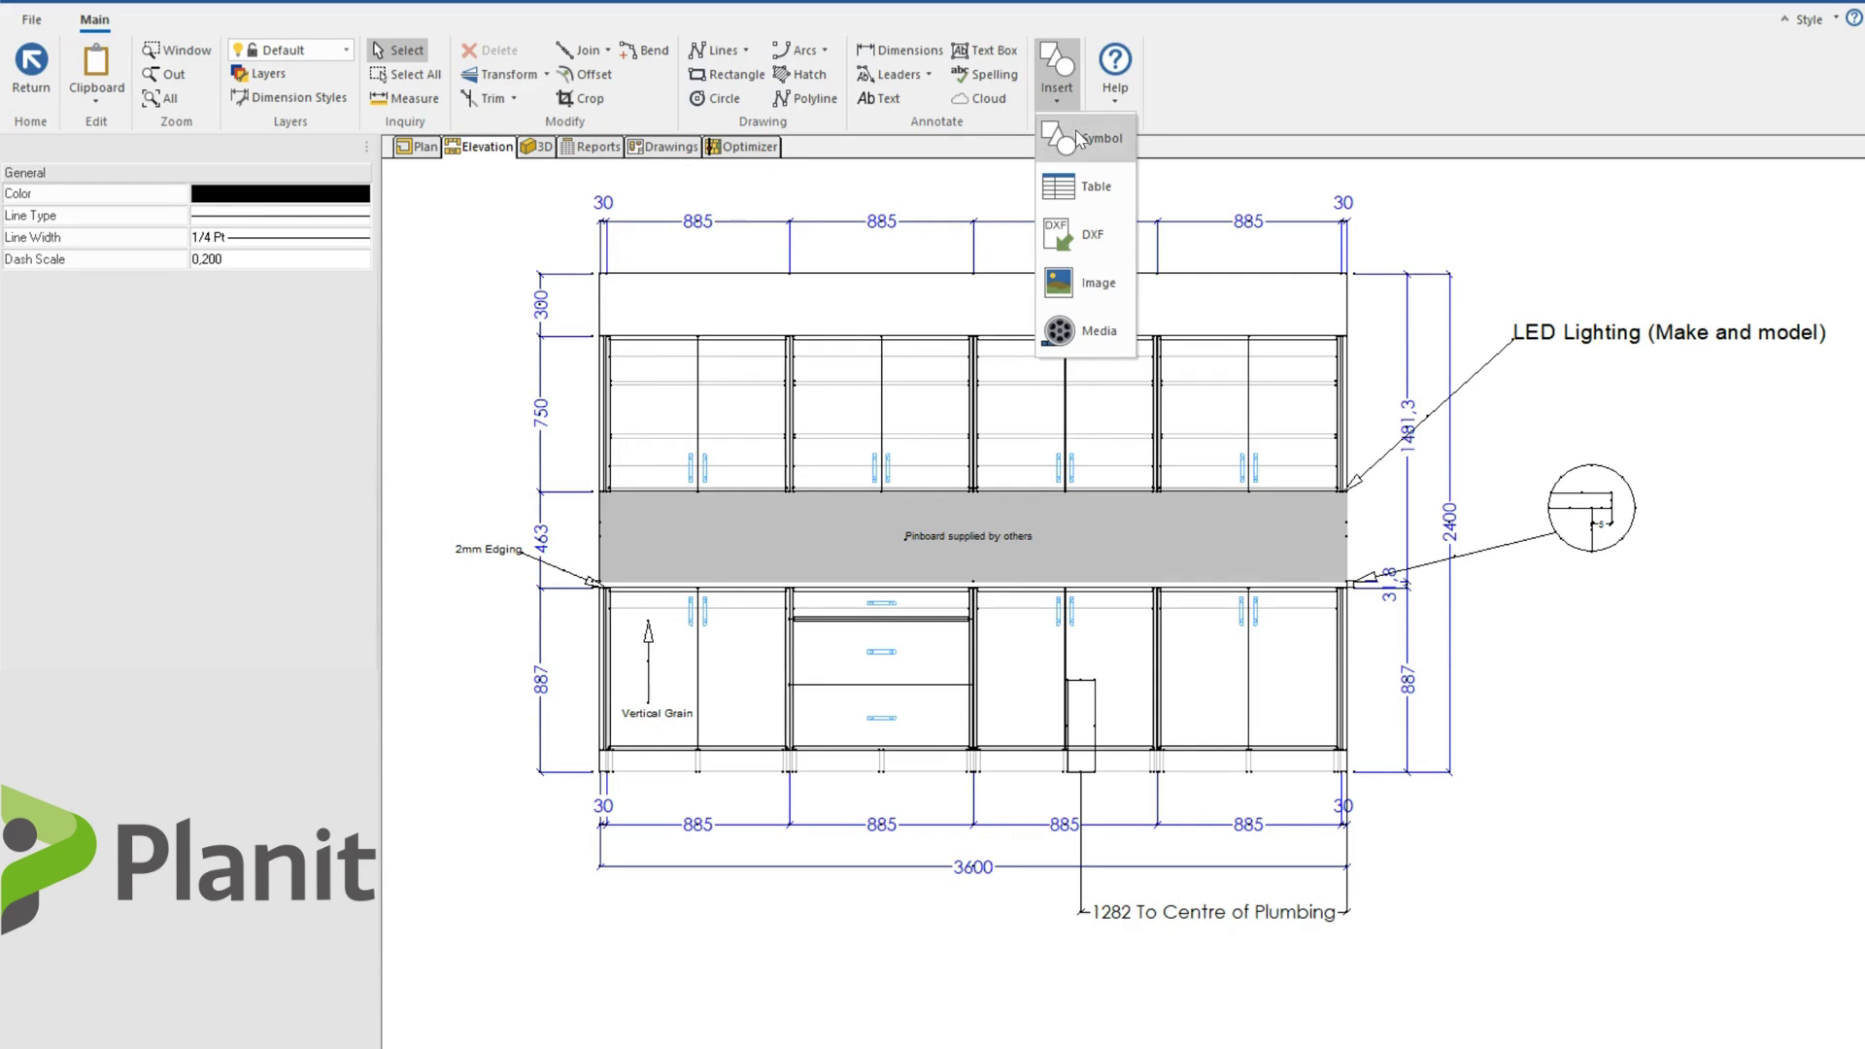
{"action": "left_click", "coordinate": [1083, 139]}
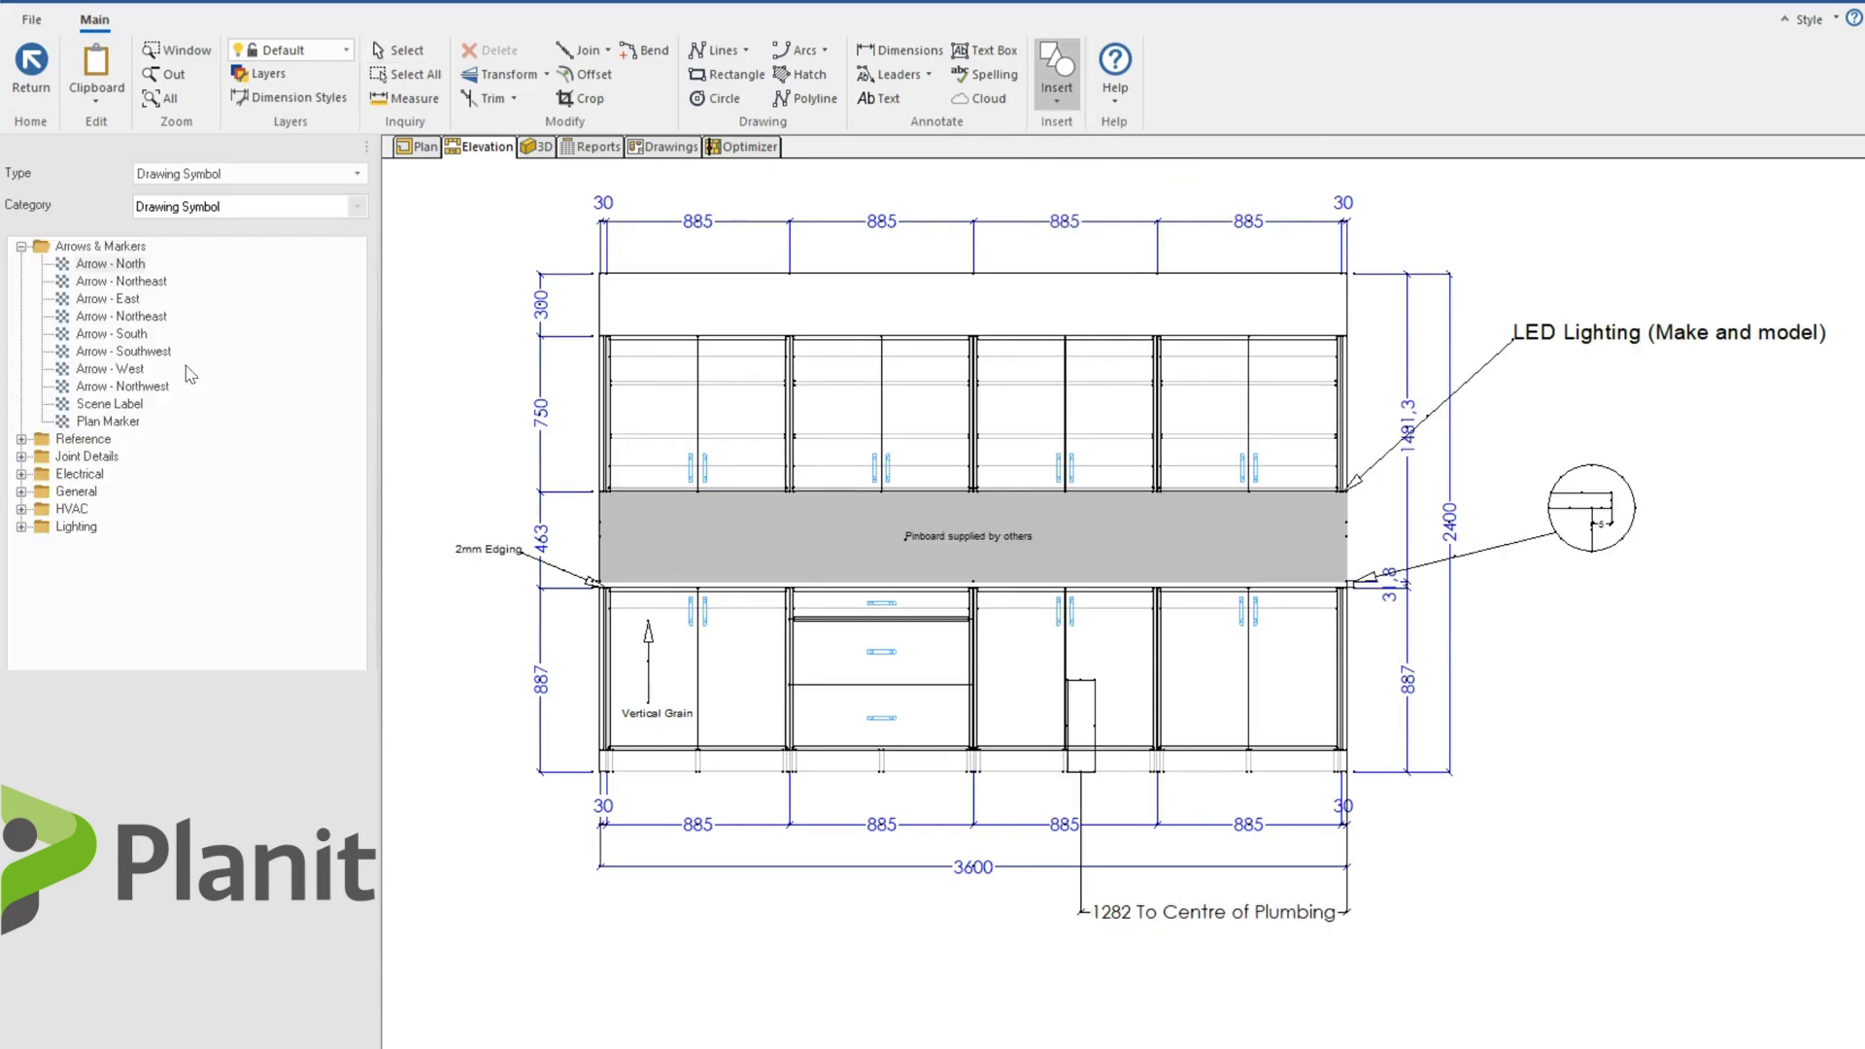
{"action": "left_click", "coordinate": [22, 247]}
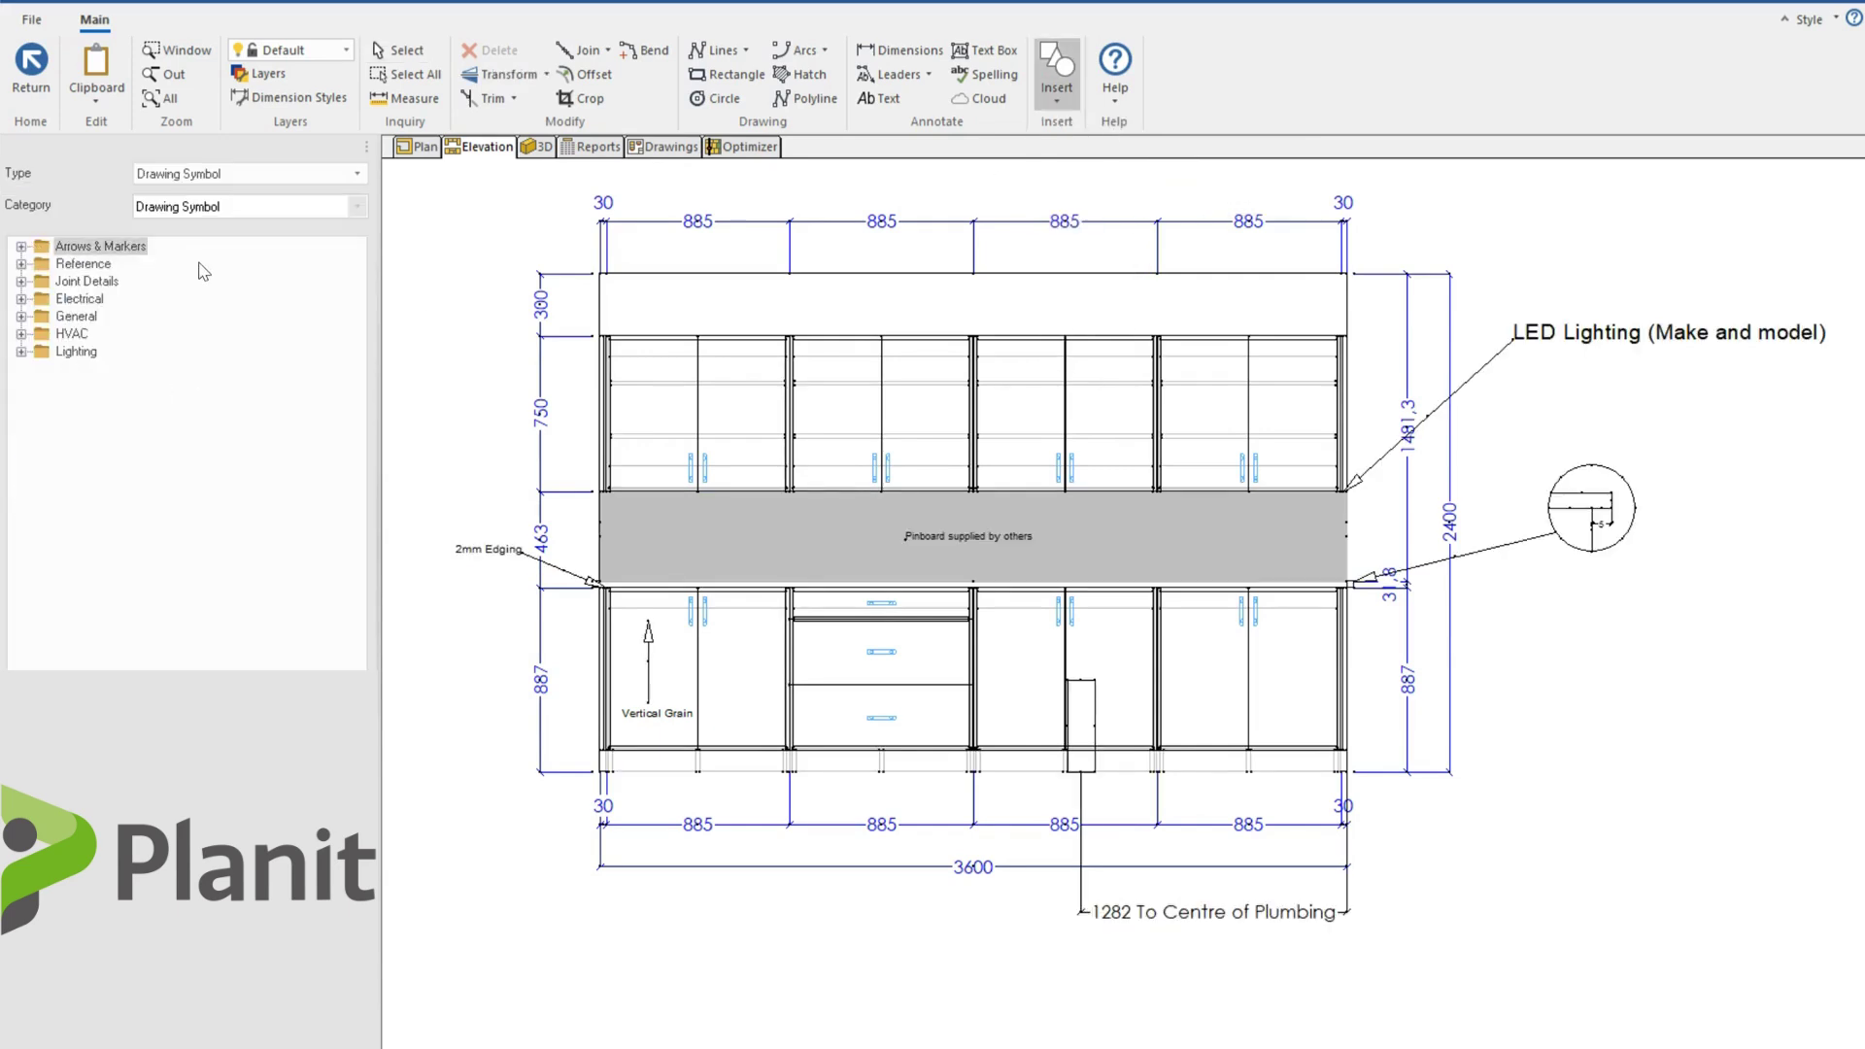
{"action": "left_click", "coordinate": [20, 247]}
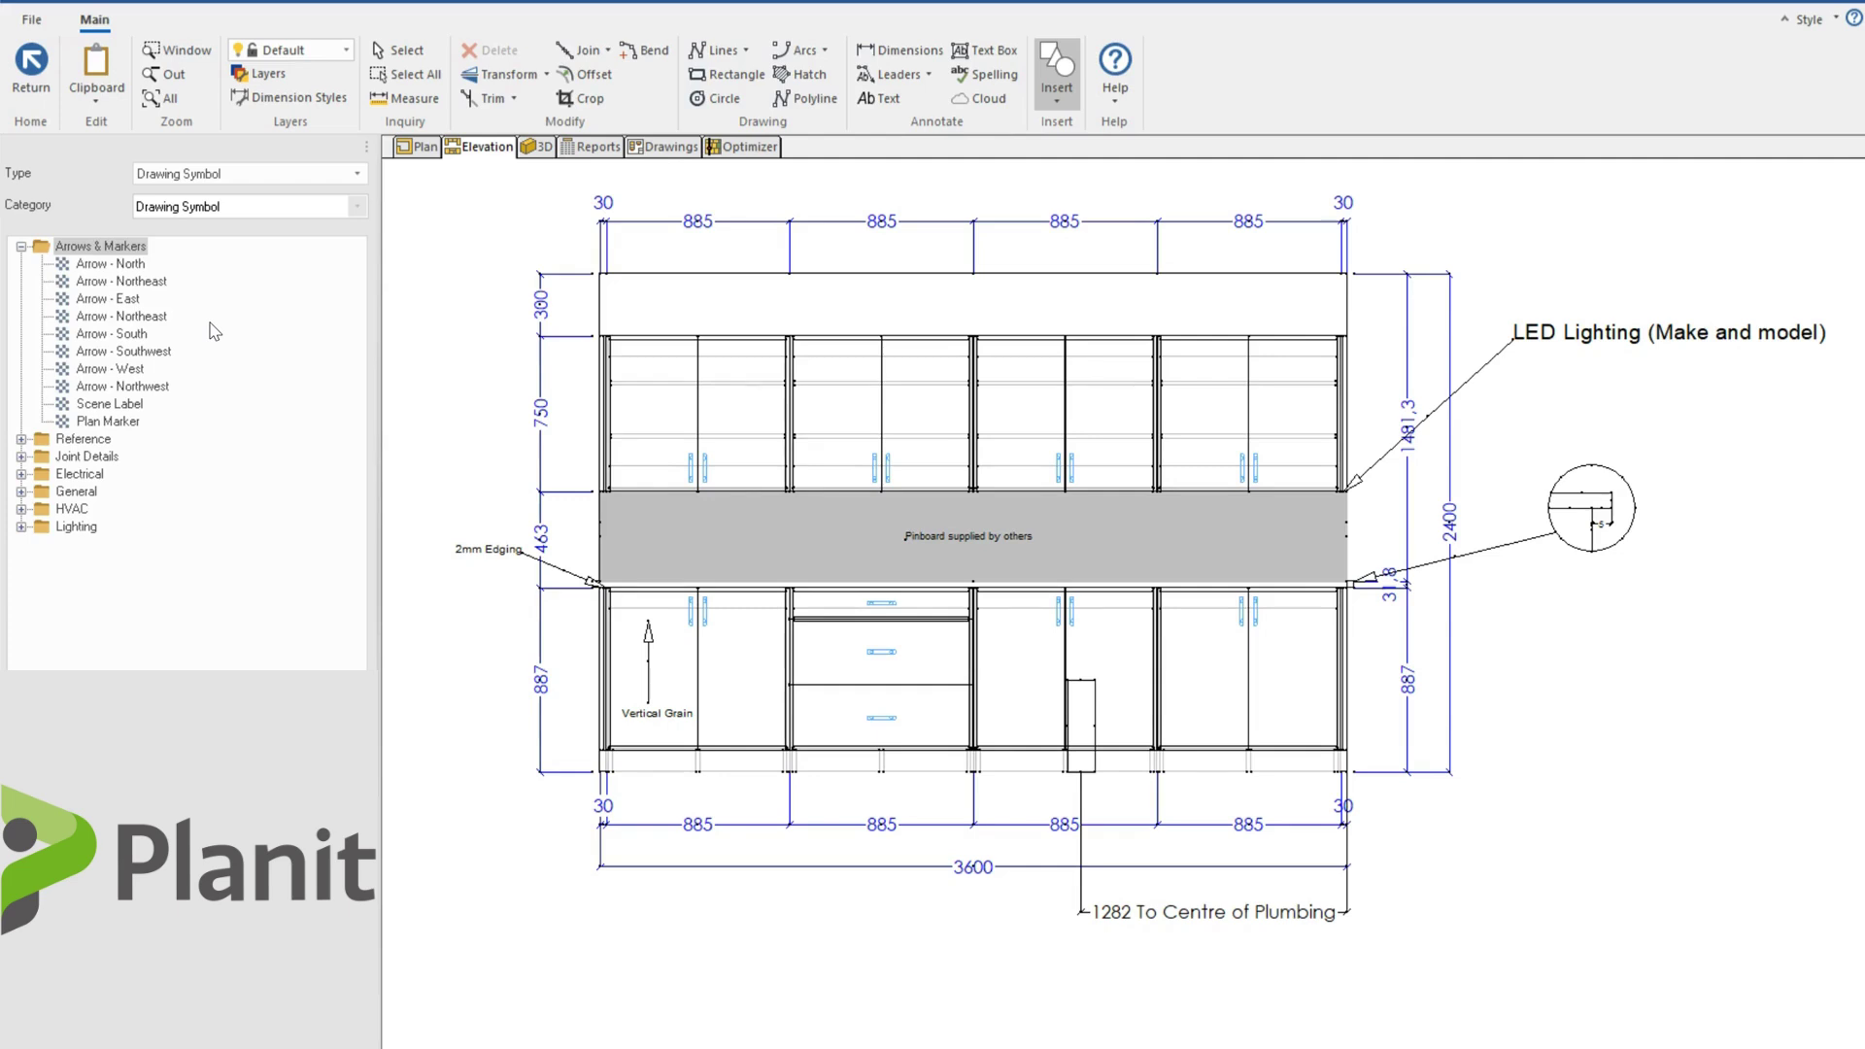
{"action": "left_click", "coordinate": [107, 264]}
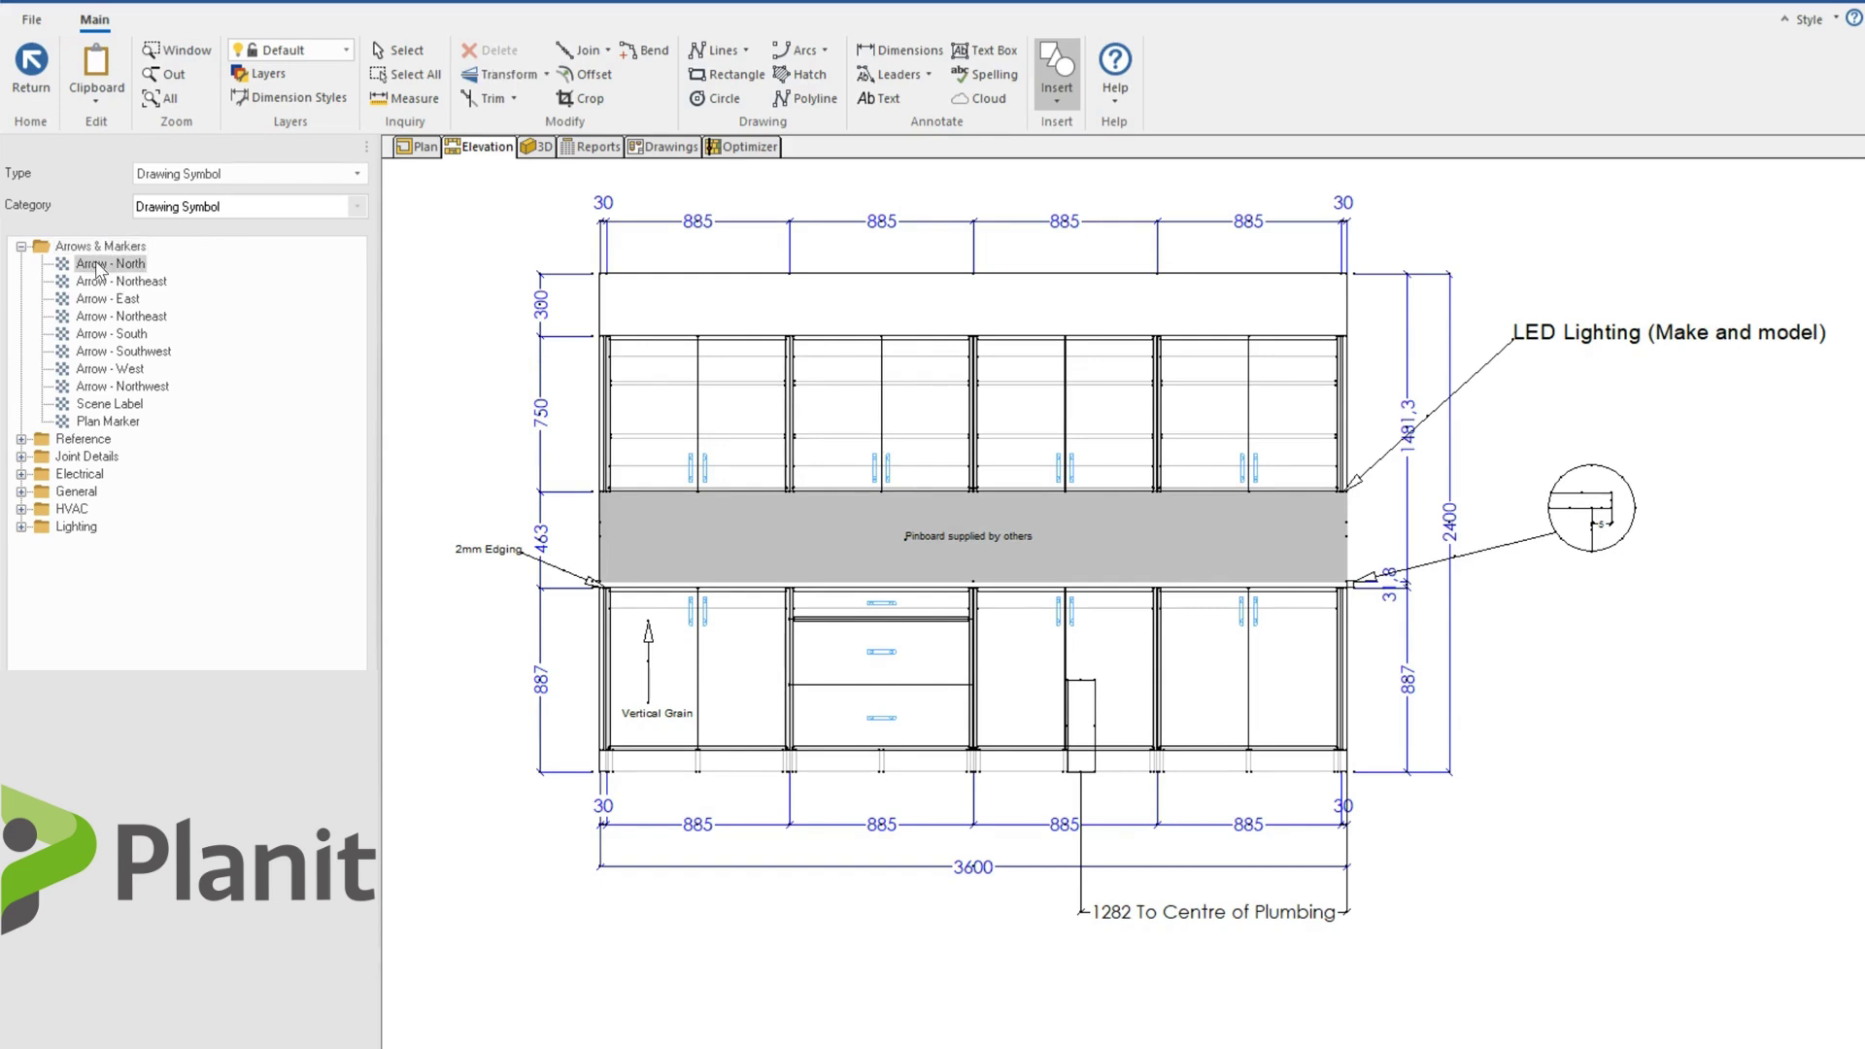
{"action": "double_click", "coordinate": [107, 264]}
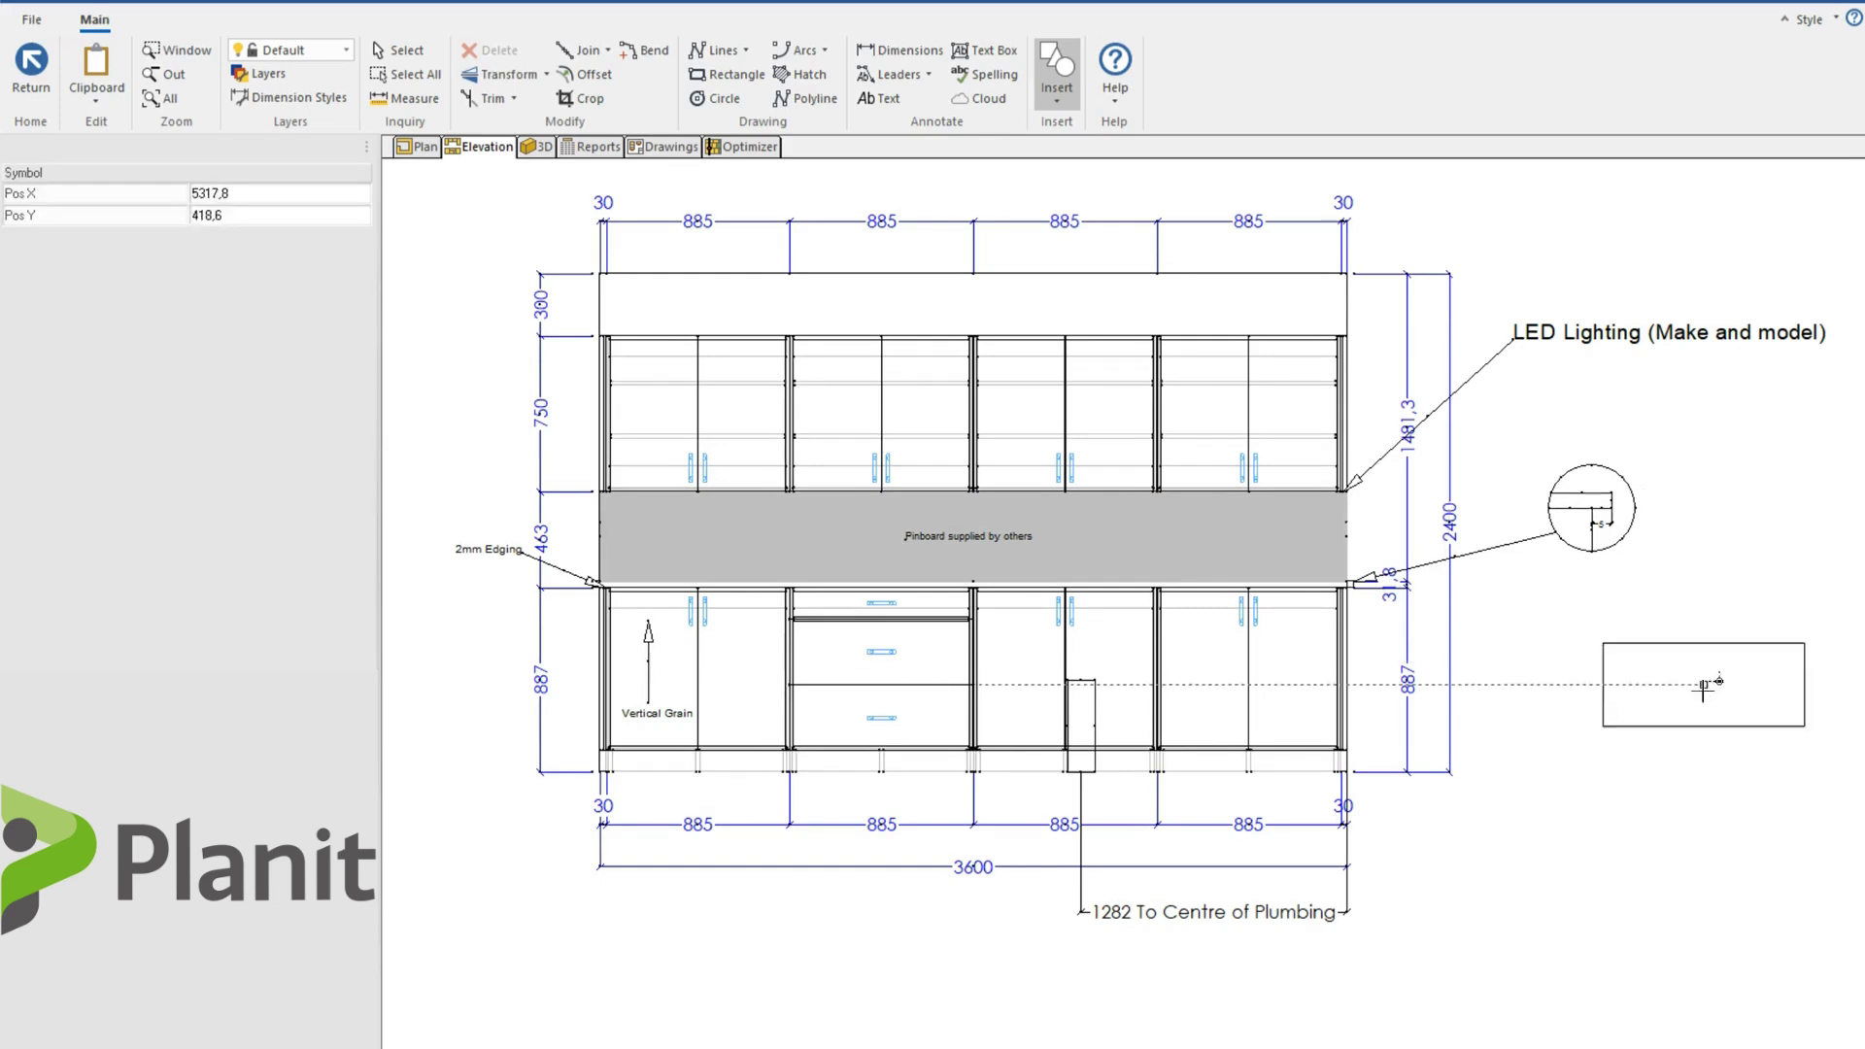
{"action": "left_click", "coordinate": [1705, 728]}
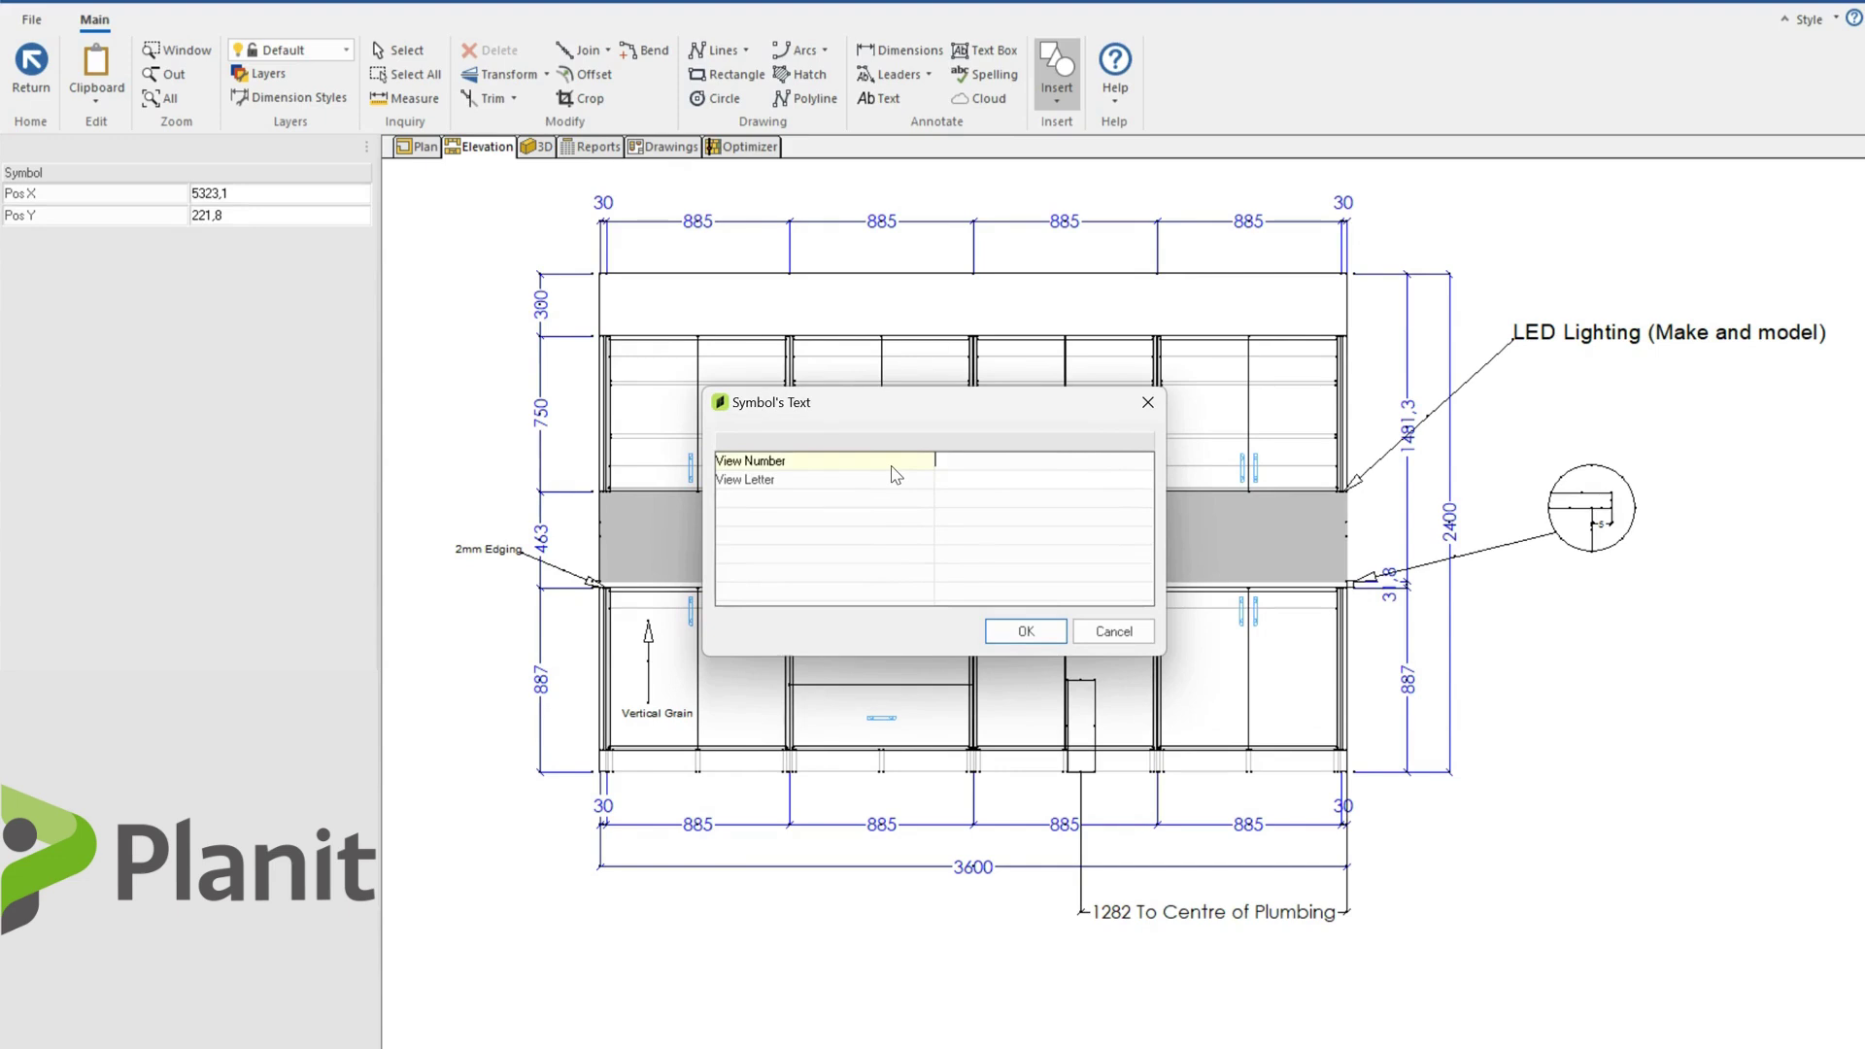
- Set the arrow symbol's View Number to 3 and View Letter to A, and end symbol placement
{"action": "type", "text": "3"}
{"action": "left_click", "coordinate": [975, 479]}
{"action": "type", "text": "A"}
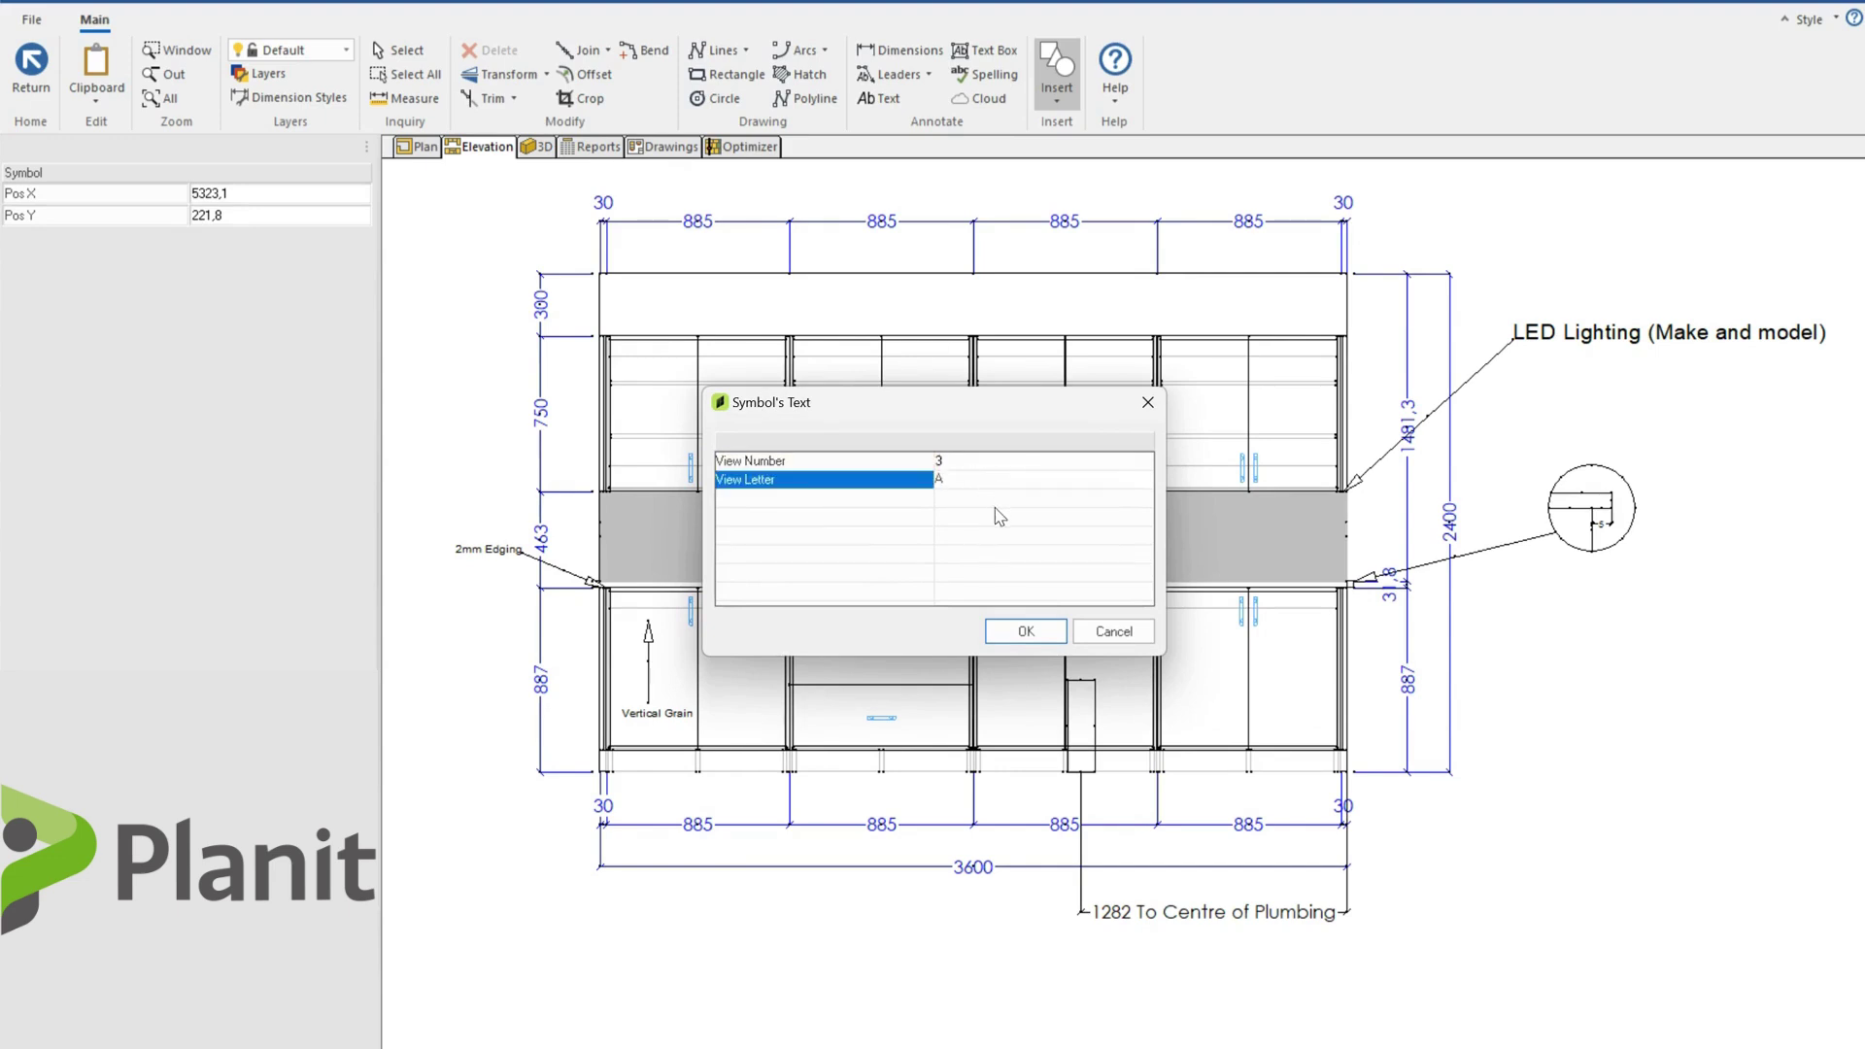
{"action": "left_click", "coordinate": [1026, 631]}
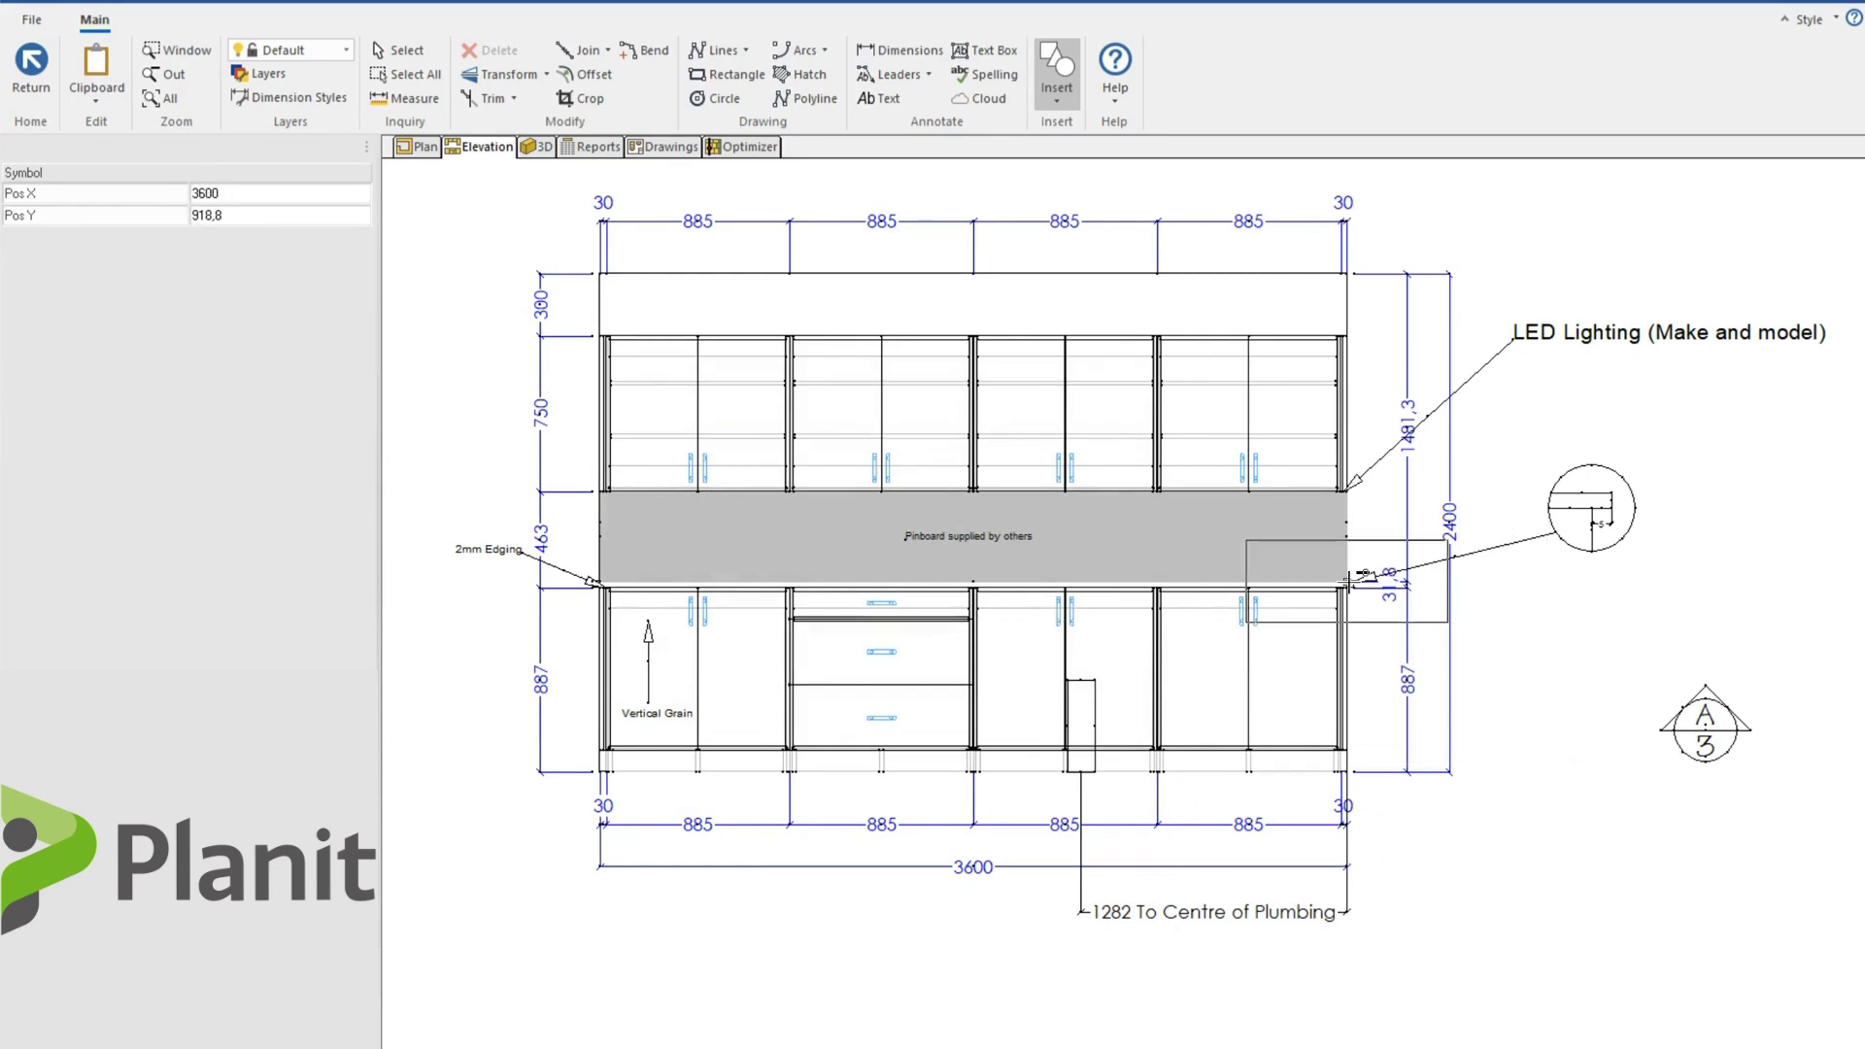
{"action": "key", "text": "Escape"}
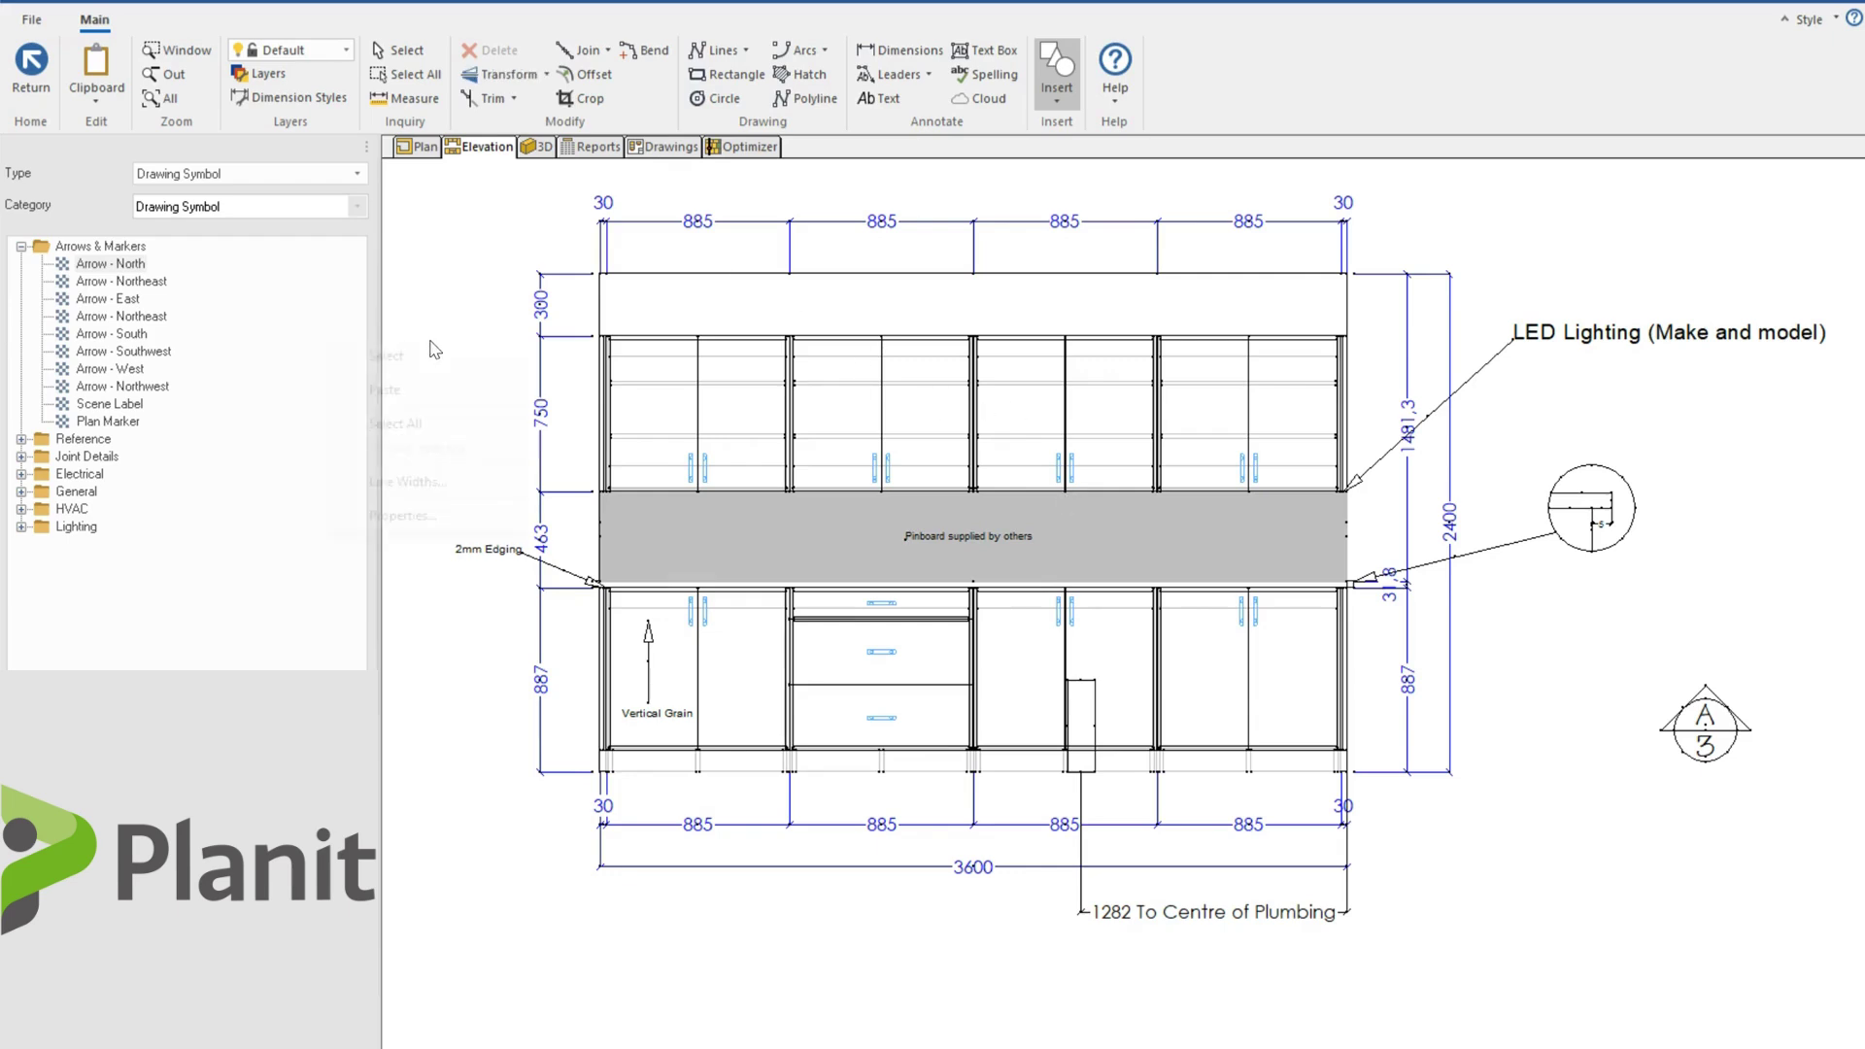
- Leave CAD mode and send the annotated elevation to Live-Drawing
{"action": "right_click", "coordinate": [330, 342]}
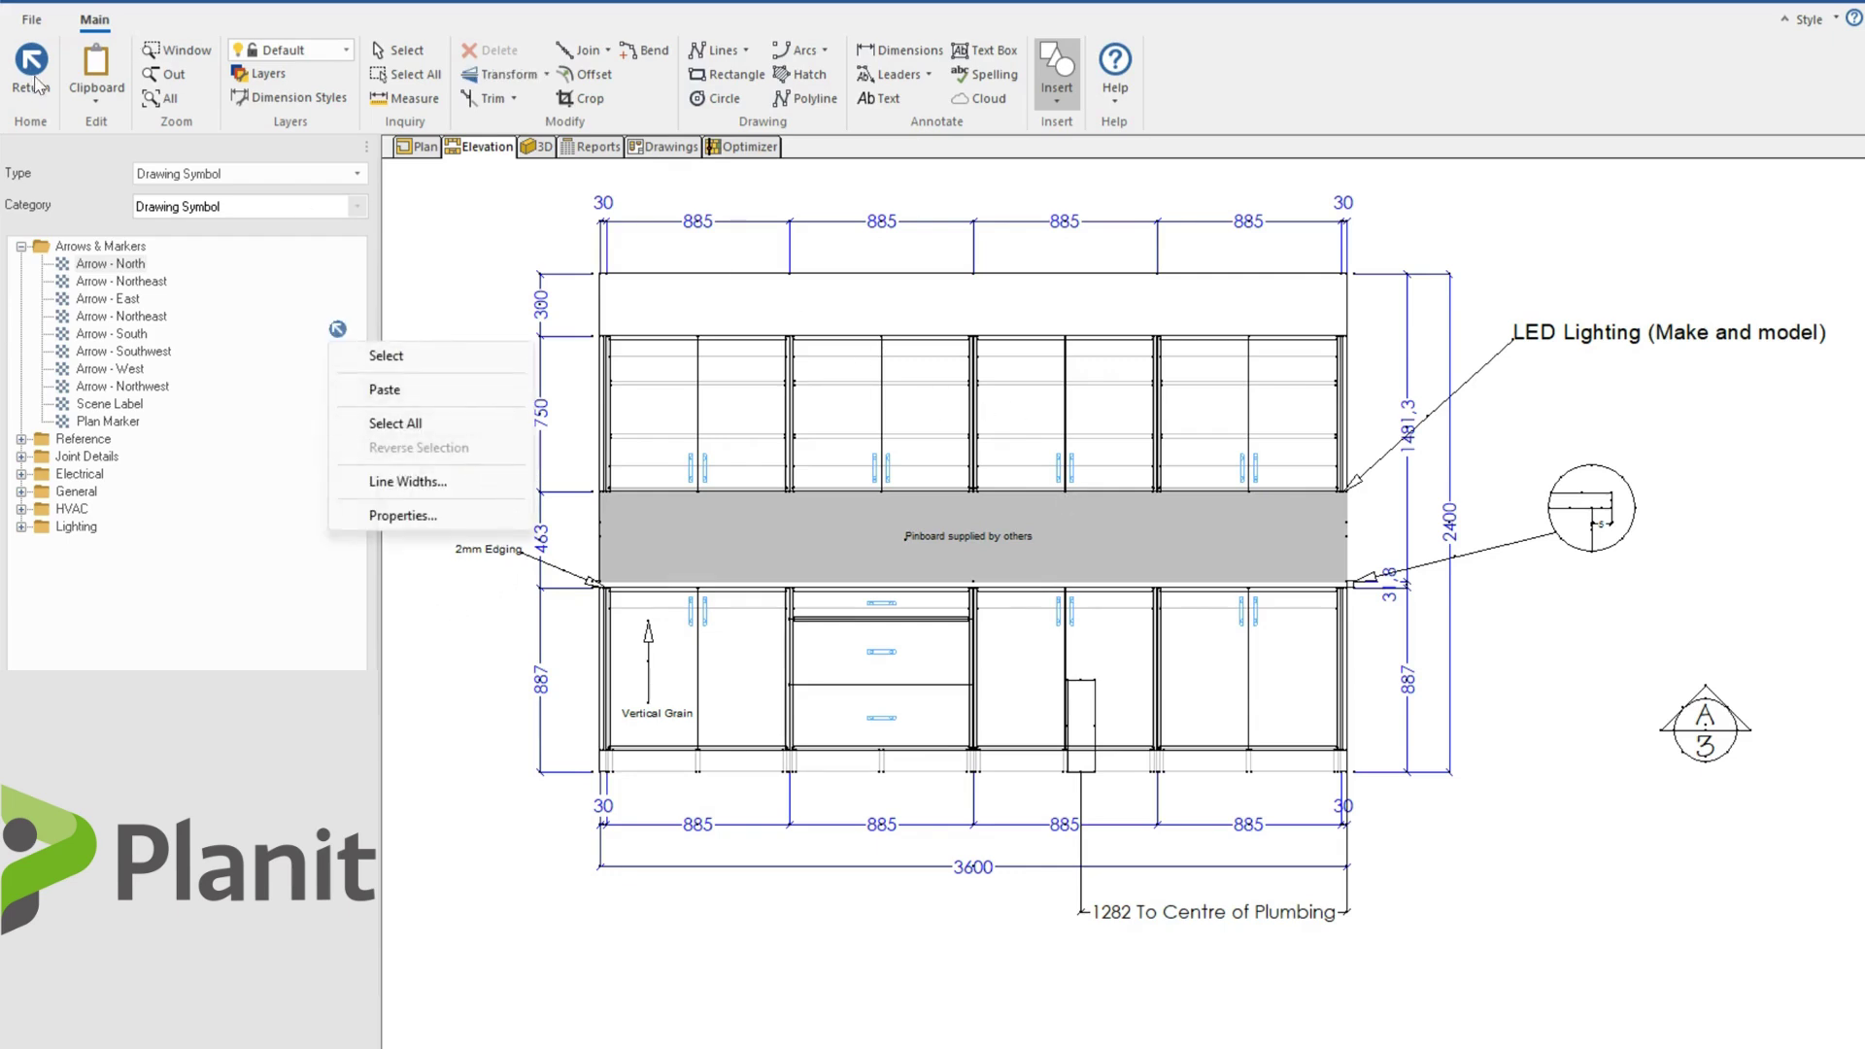
{"action": "key", "text": "Escape"}
{"action": "right_click", "coordinate": [434, 427]}
{"action": "left_click", "coordinate": [432, 568]}
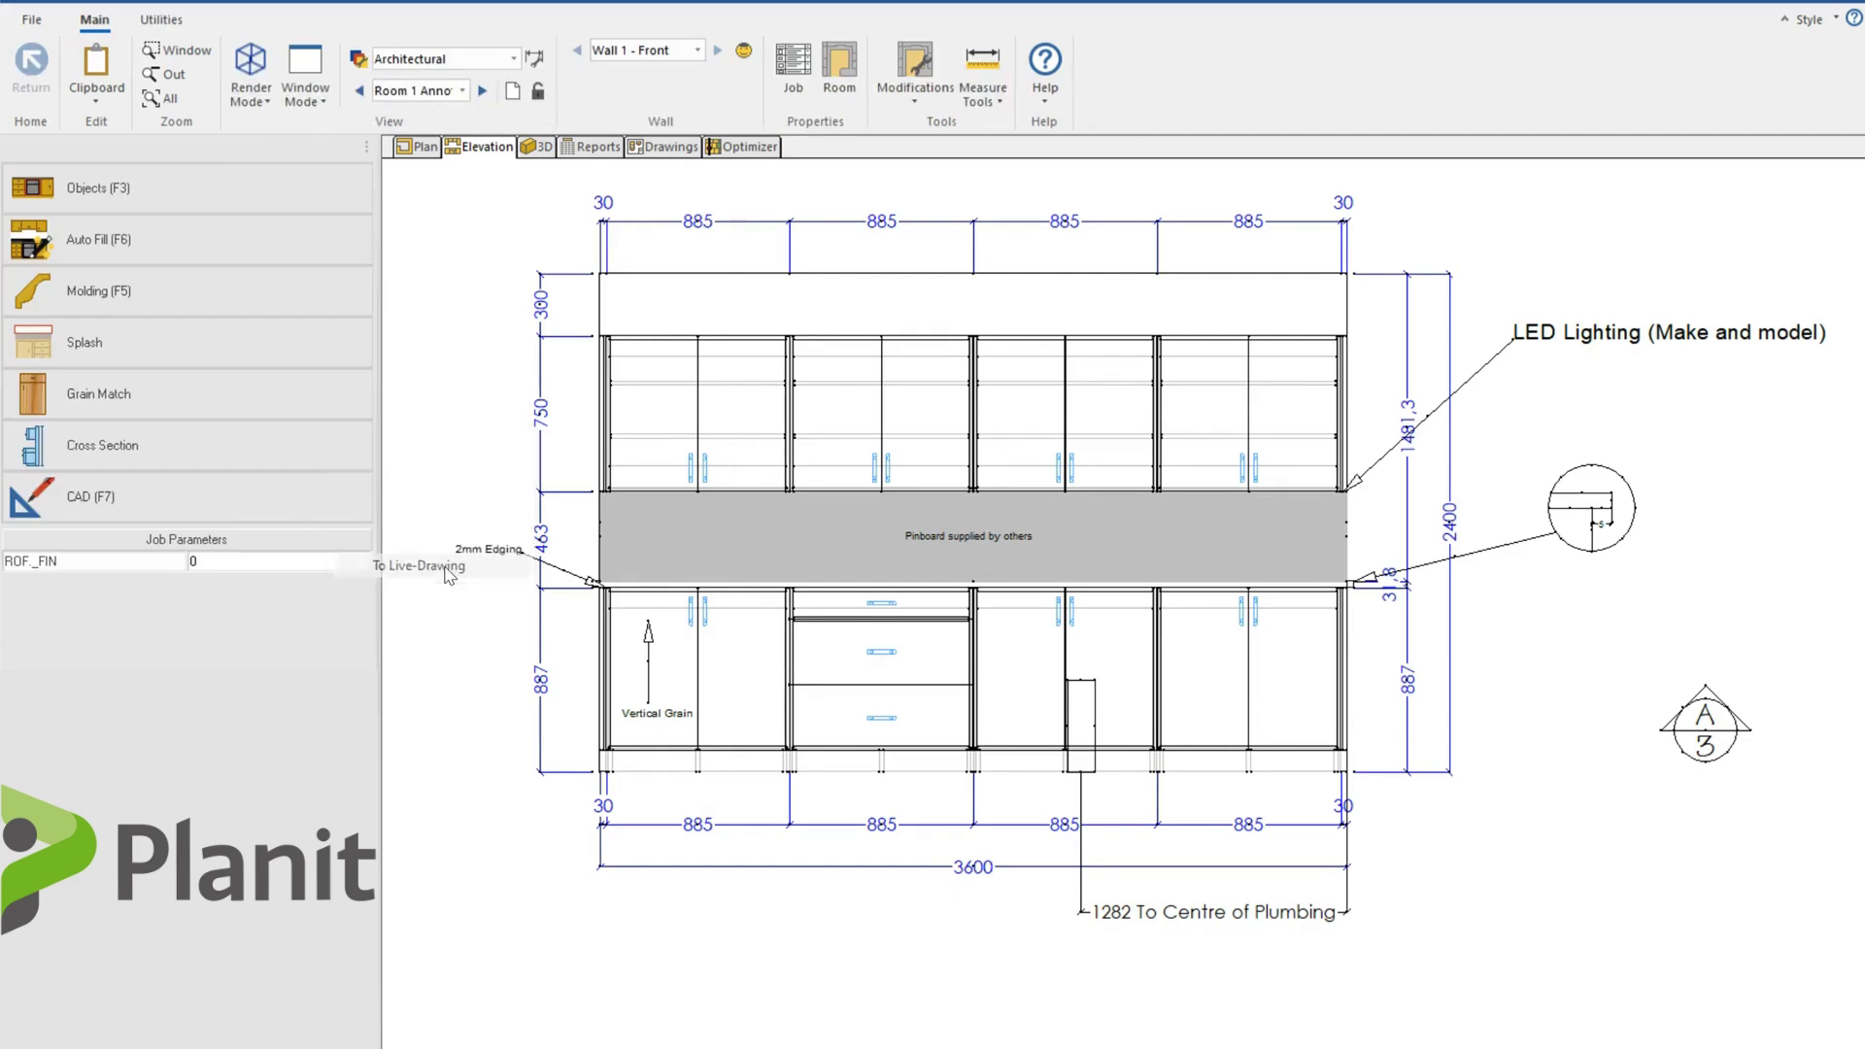
- Open the drawing sheets and go from Sheet 1 to Sheet 2 with the drawer hardware details
{"action": "left_click", "coordinate": [678, 149]}
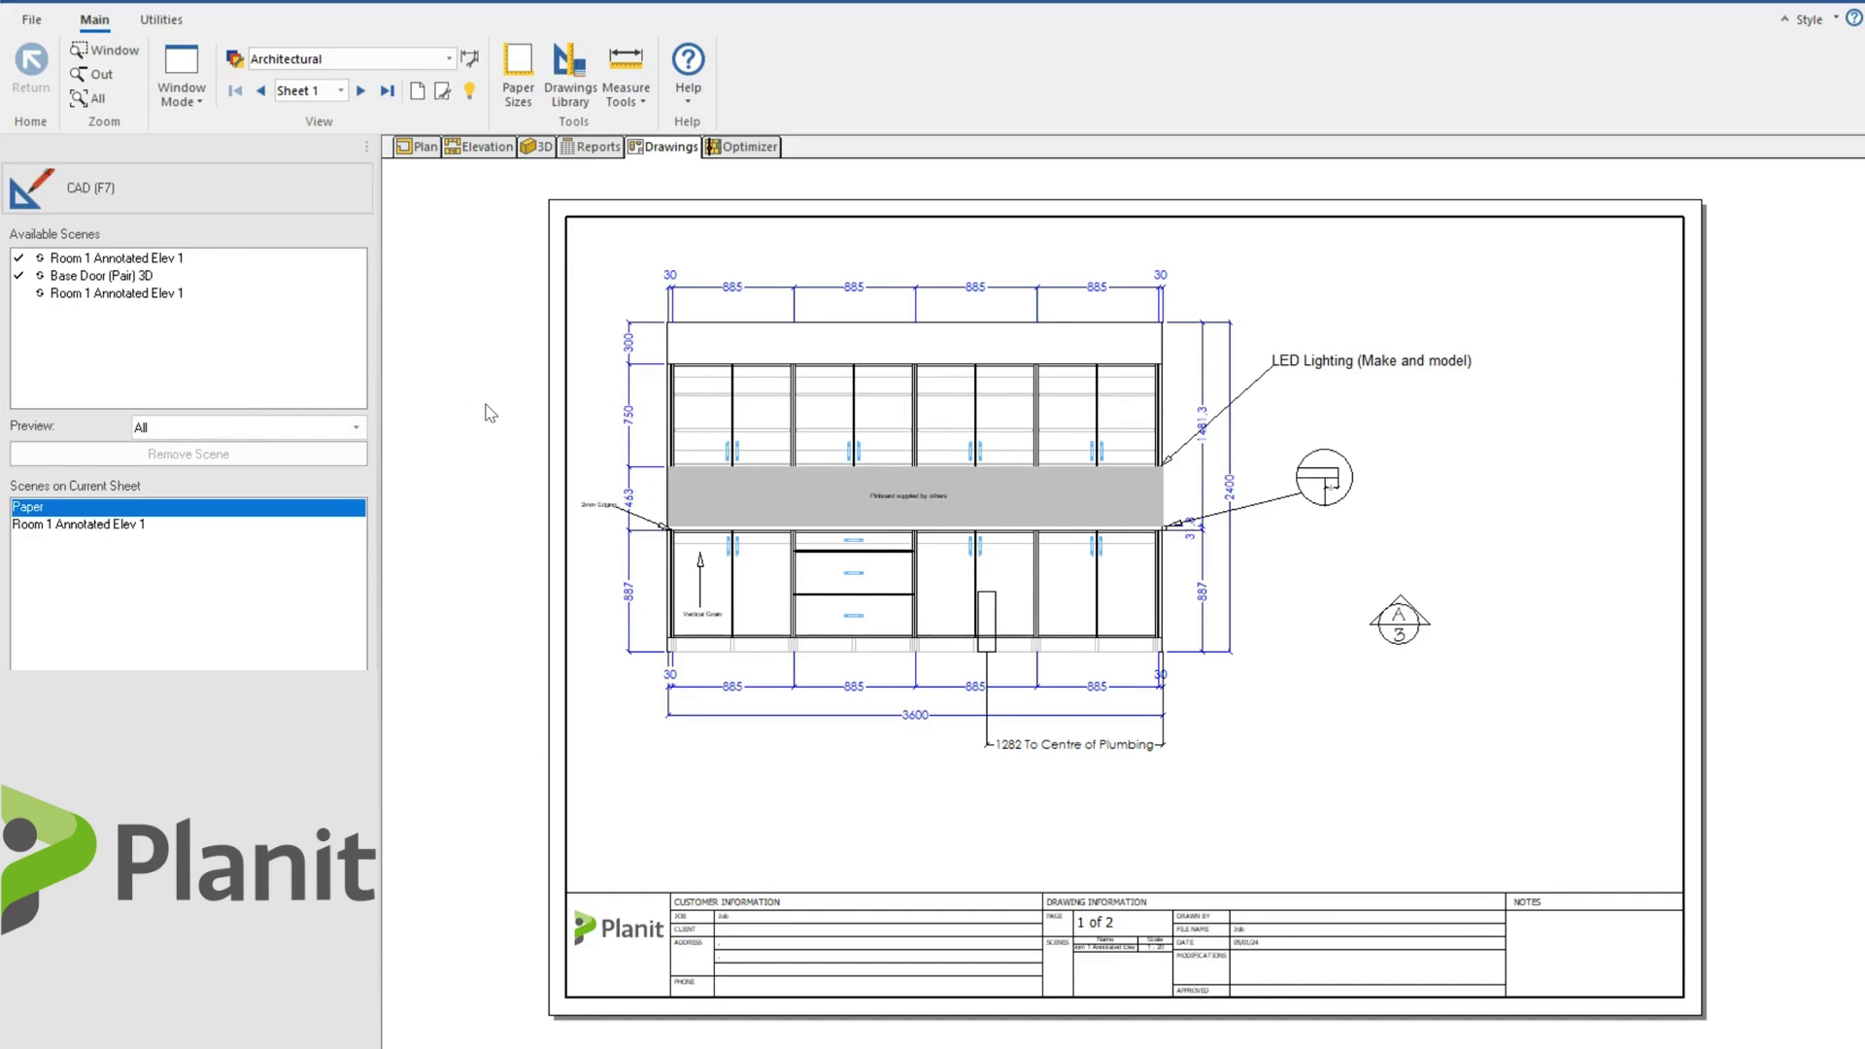
{"action": "key", "text": "F7"}
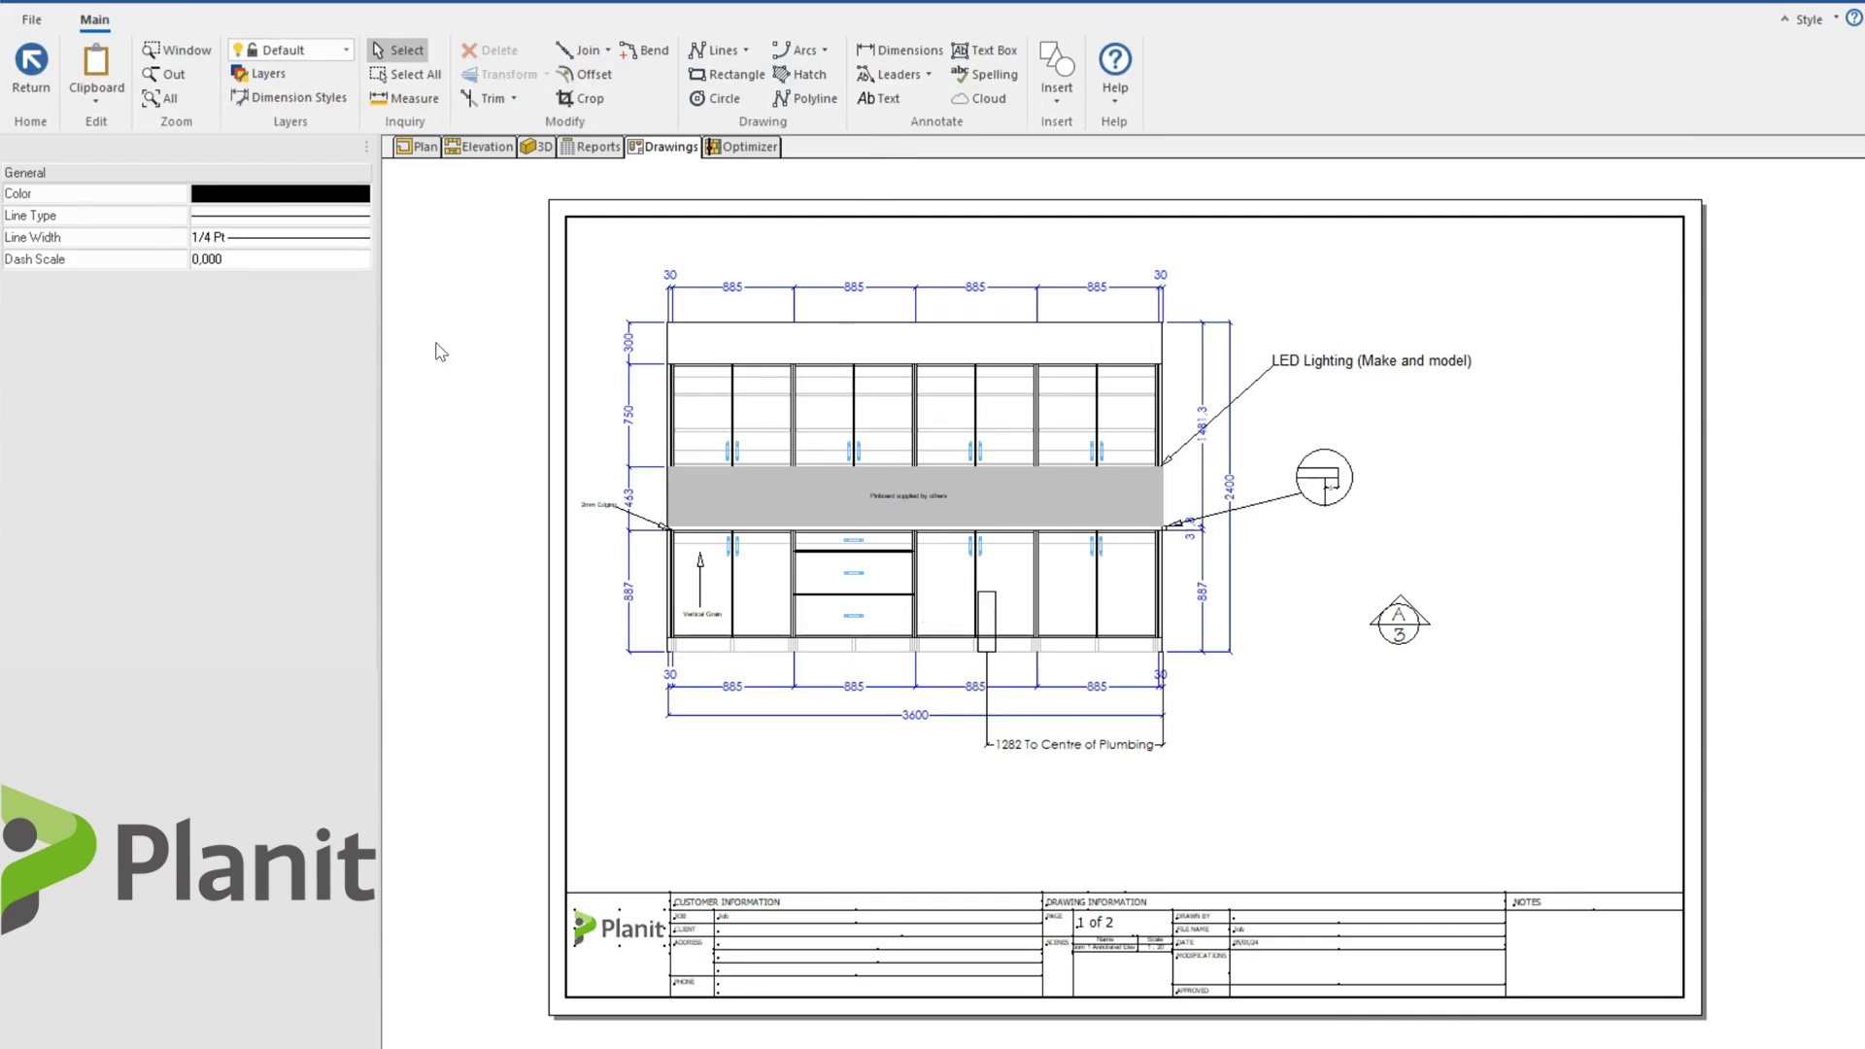
{"action": "key", "text": "F7"}
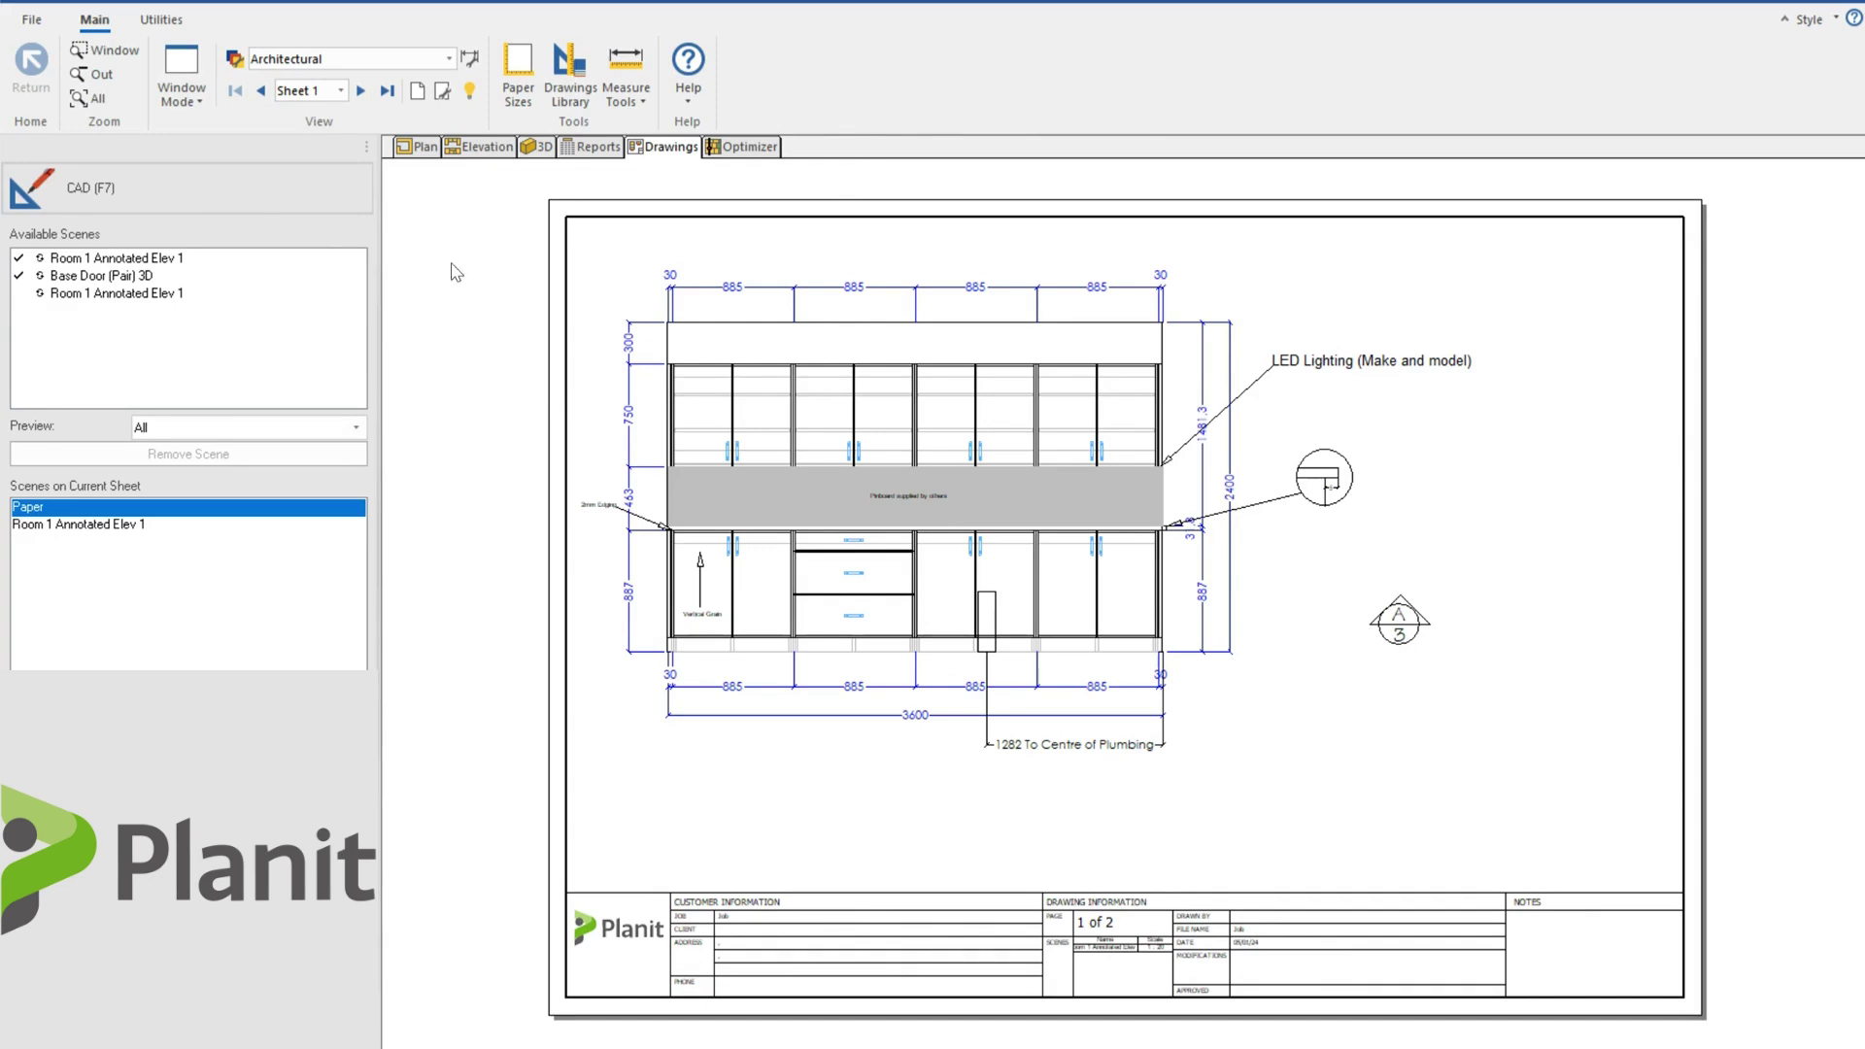
{"action": "left_click", "coordinate": [360, 90]}
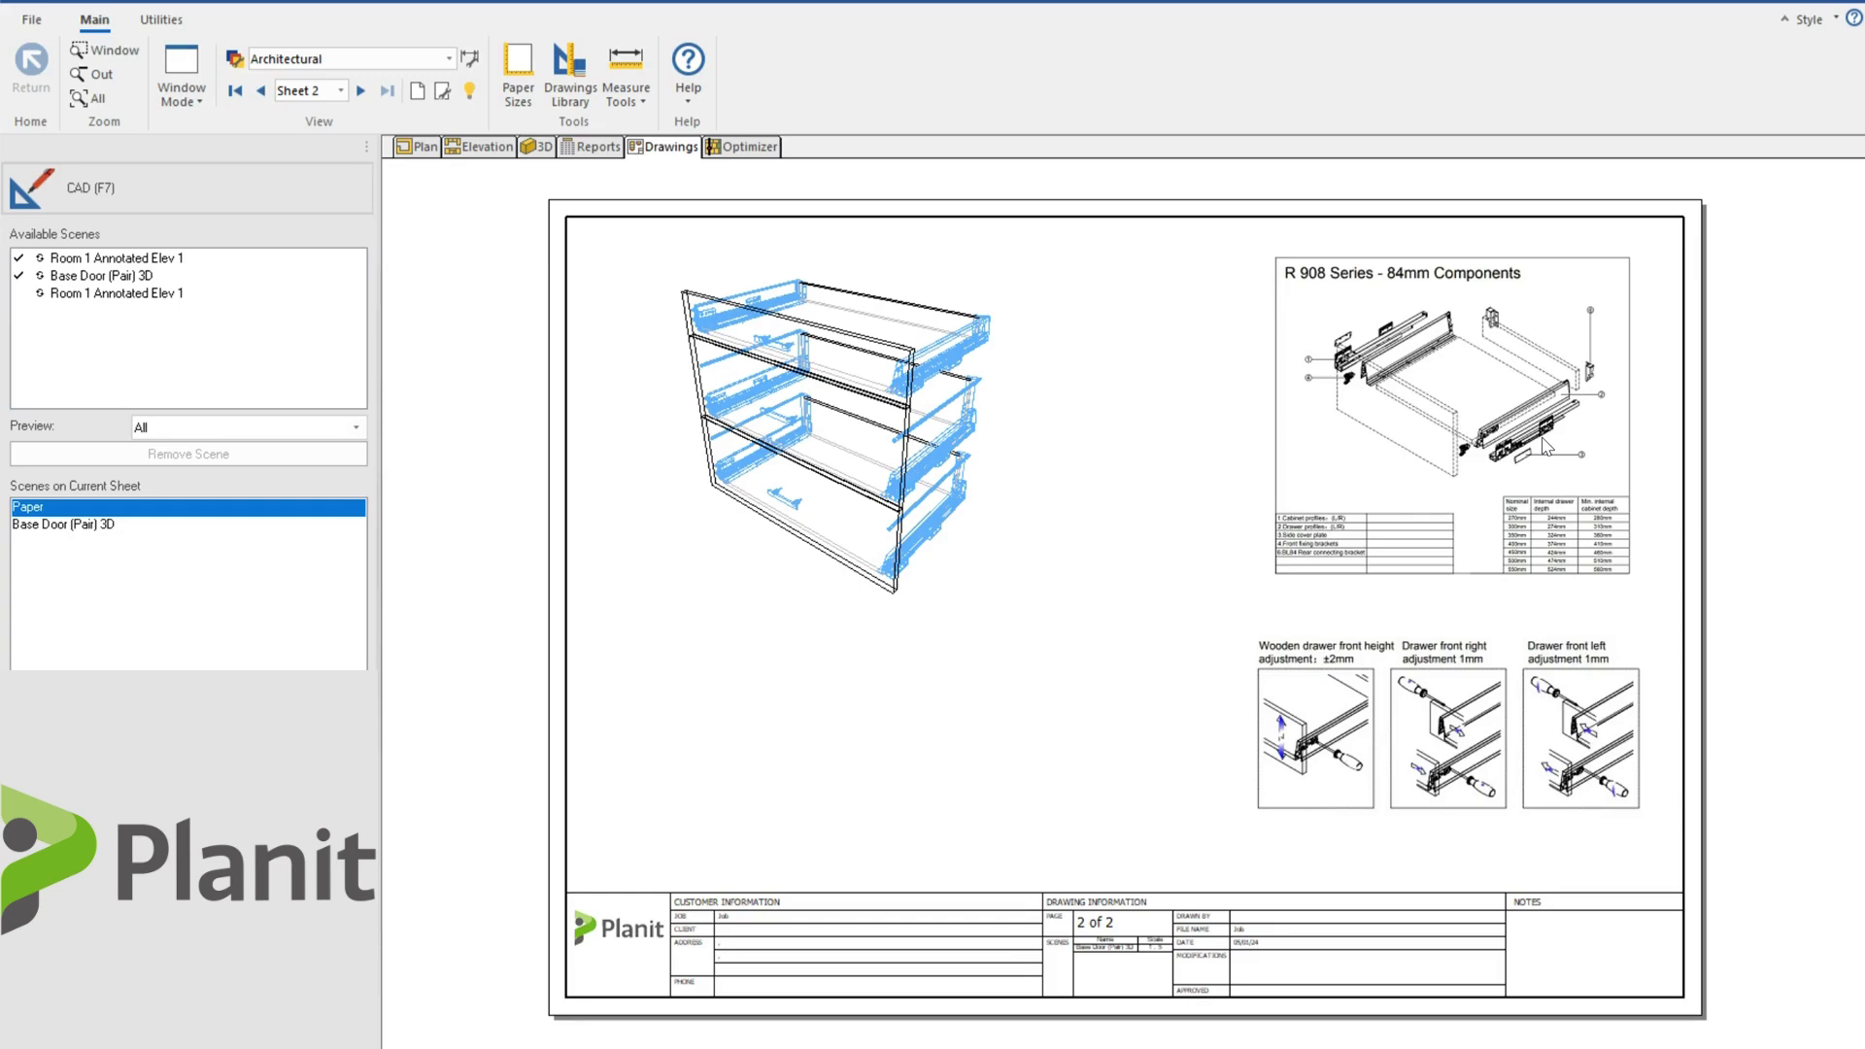
- Draw three separate rectangles side by side below the 3D drawer view on Sheet 2, the first about 36 by 42
{"action": "key", "text": "F7"}
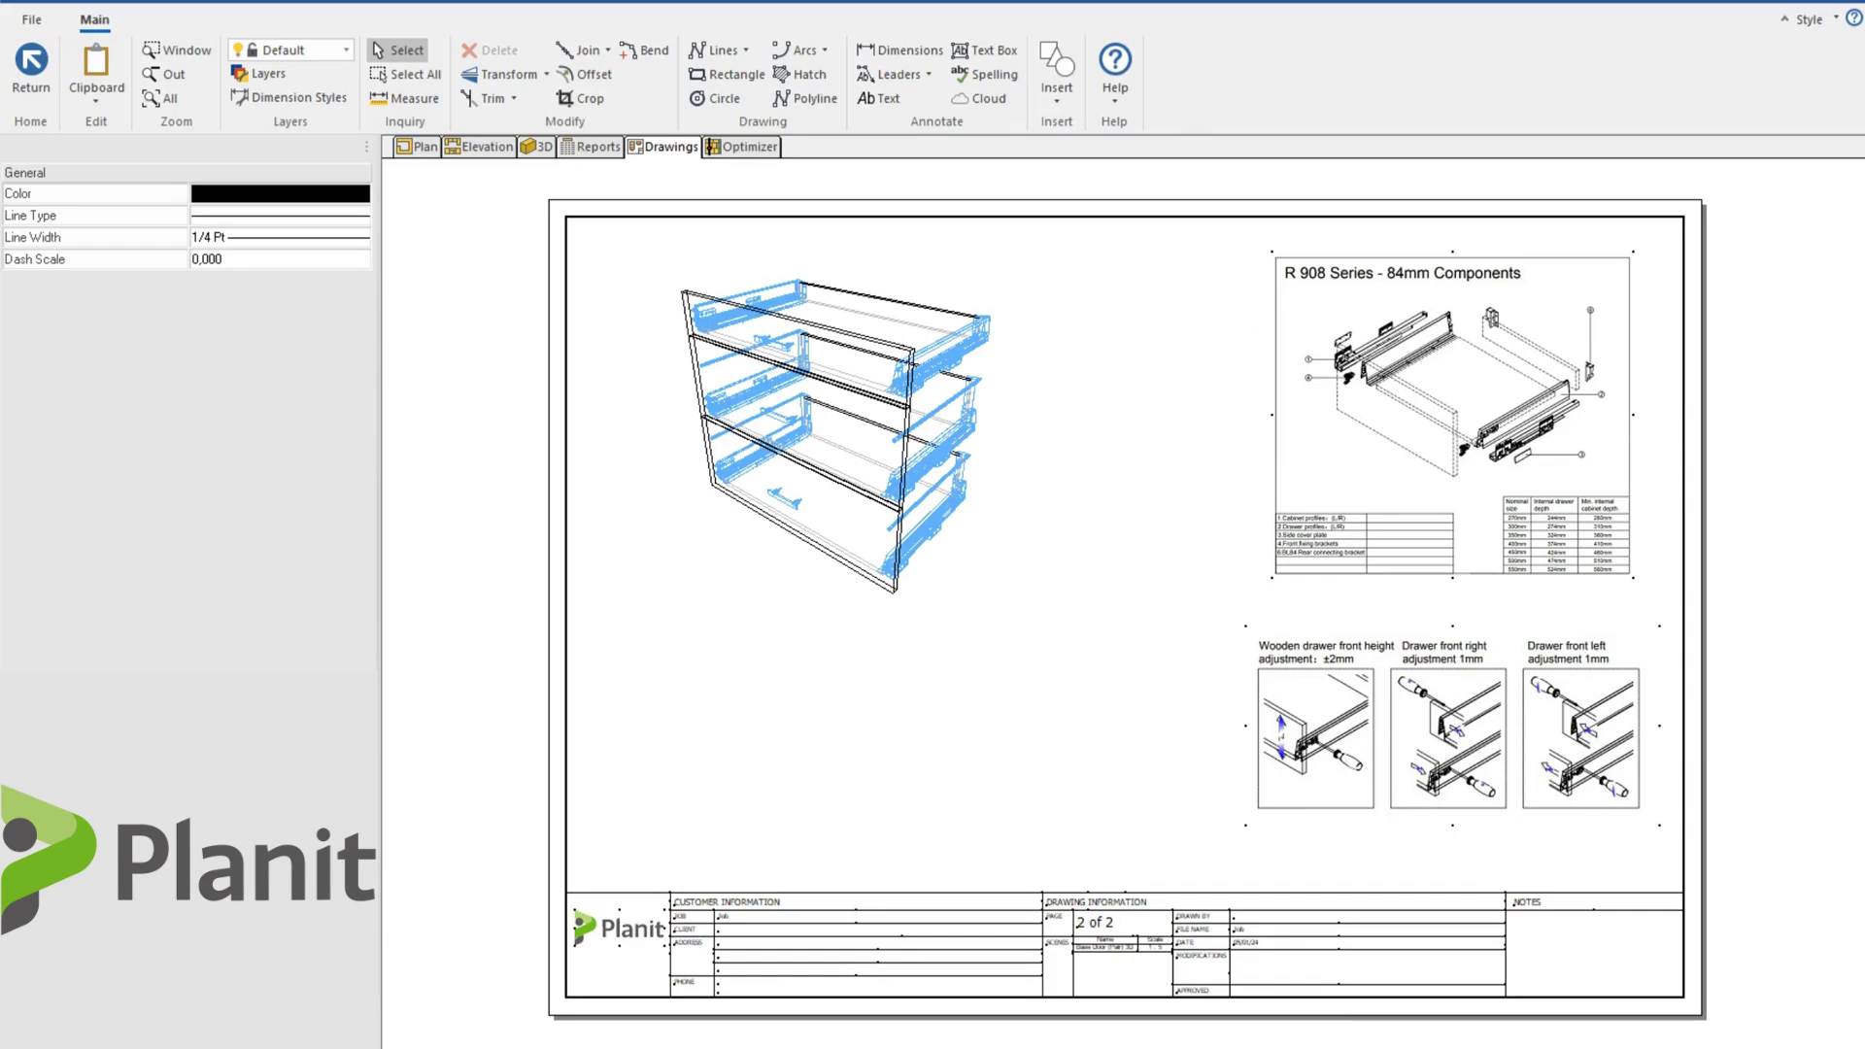
{"action": "left_click", "coordinate": [726, 74]}
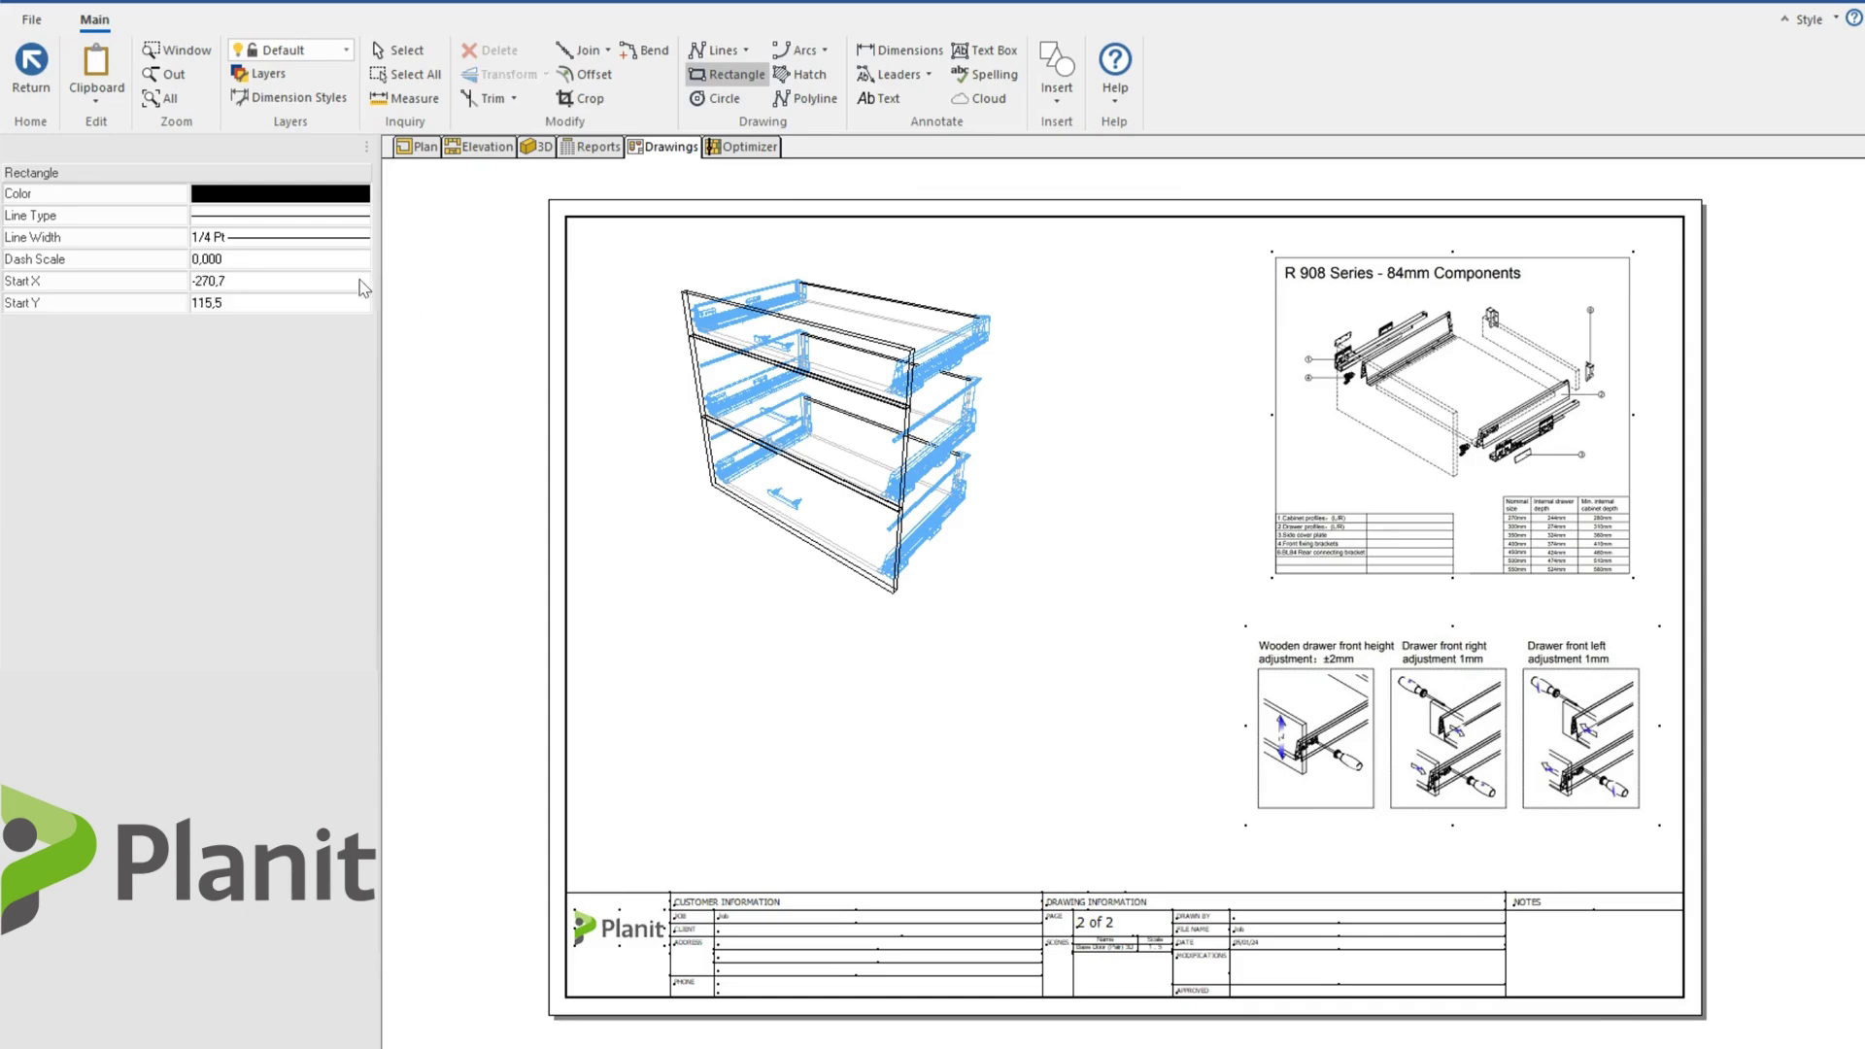
{"action": "left_click", "coordinate": [604, 687]}
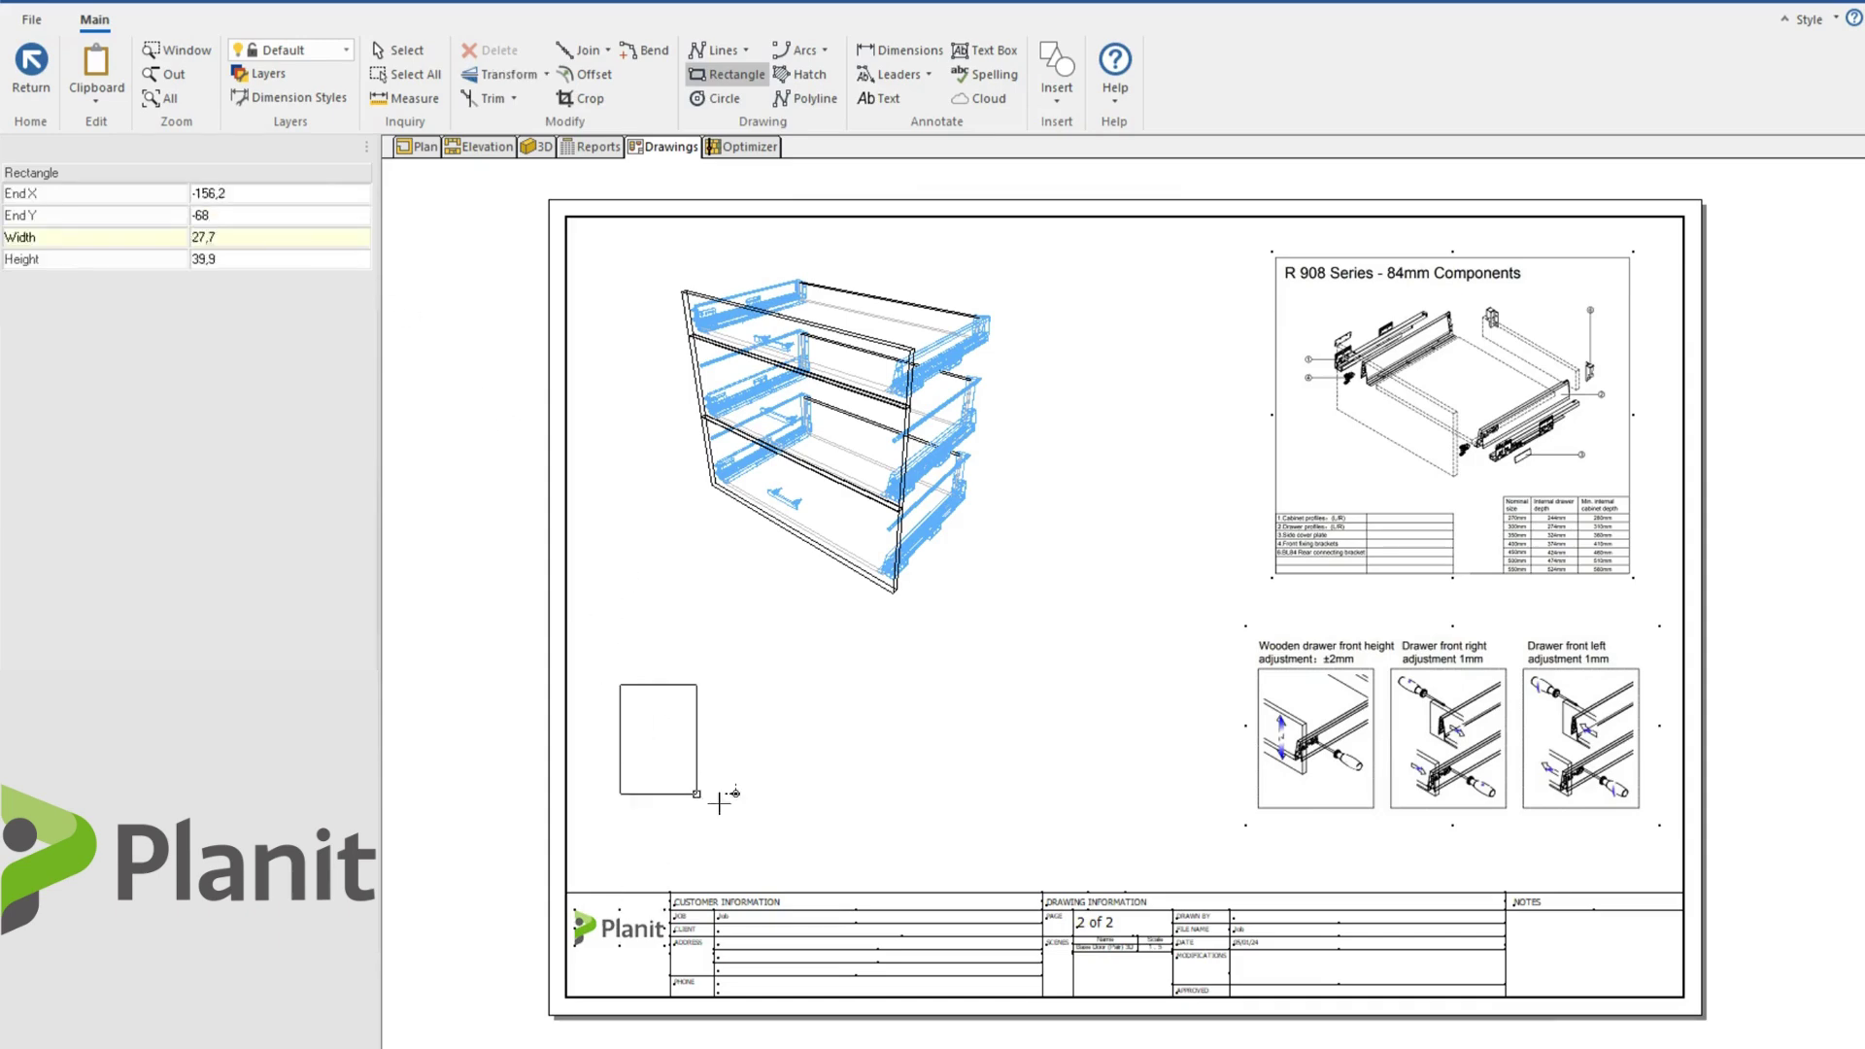
{"action": "left_click", "coordinate": [696, 895]}
{"action": "left_click", "coordinate": [854, 687]}
{"action": "left_click", "coordinate": [952, 809]}
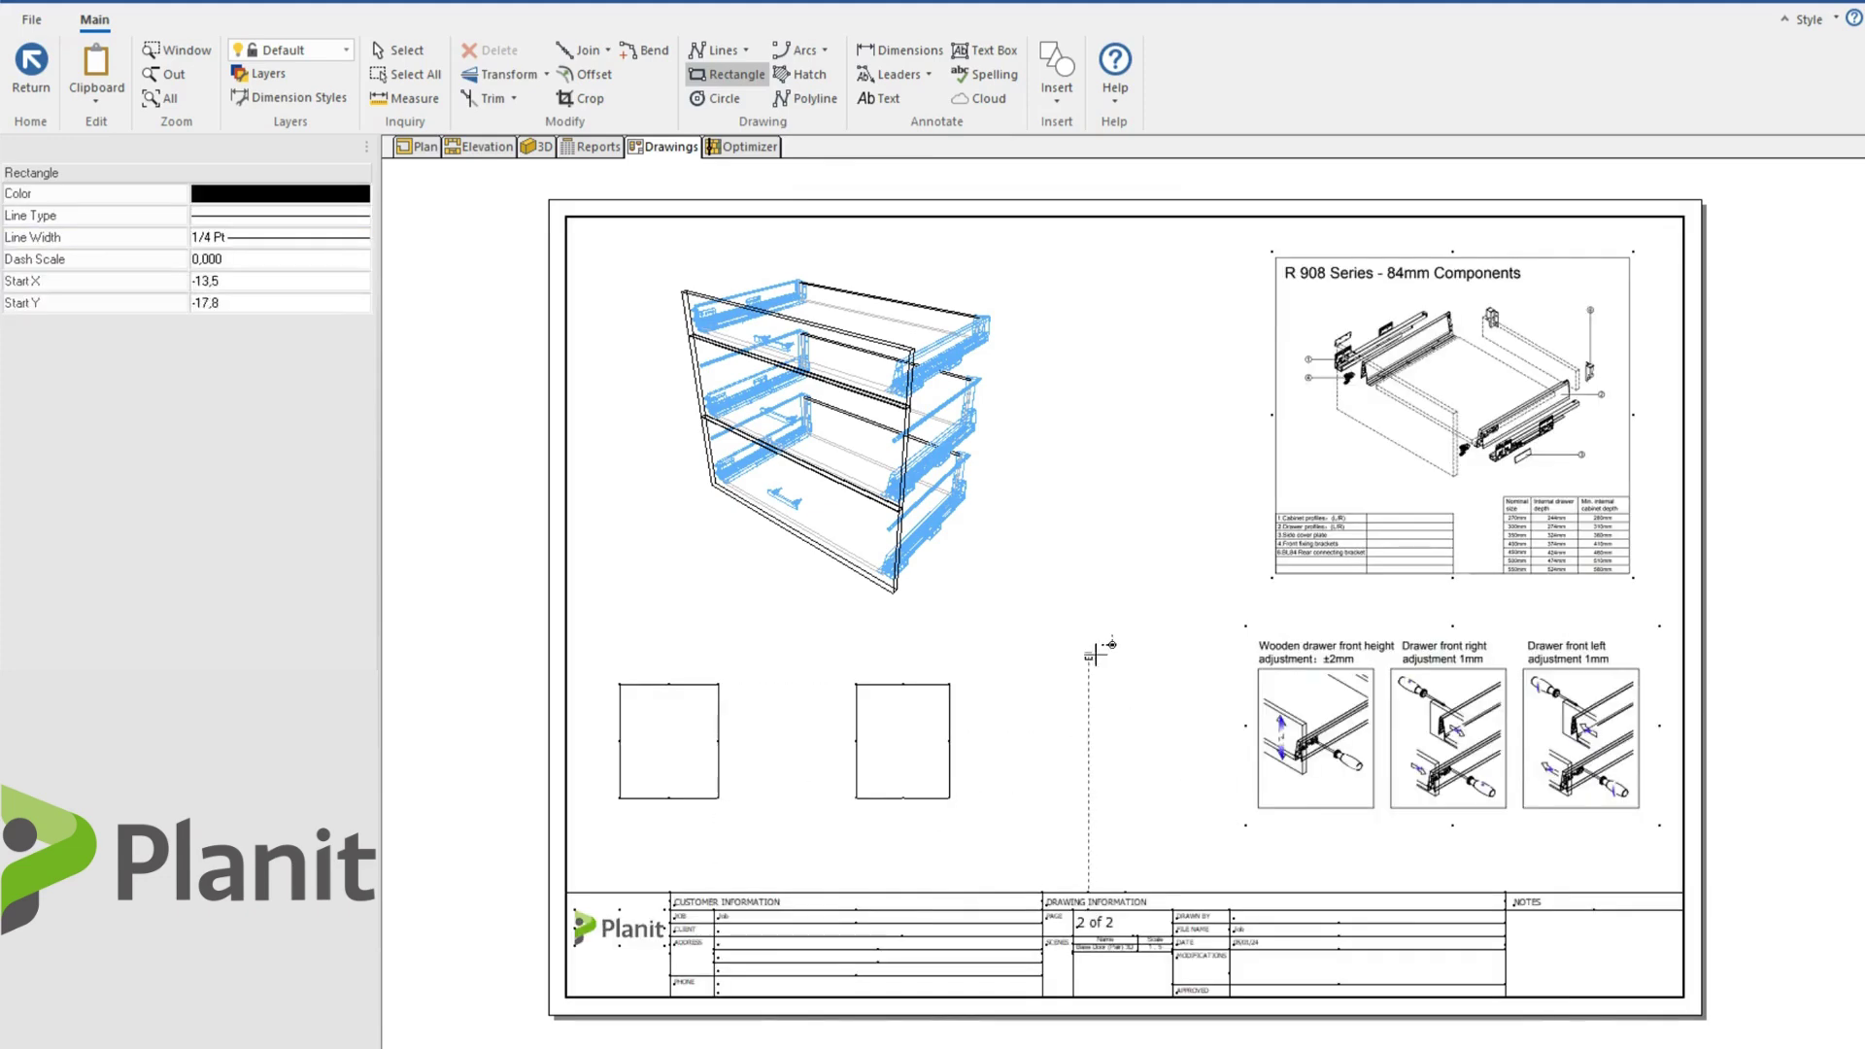
{"action": "left_click", "coordinate": [1072, 626]}
{"action": "left_click", "coordinate": [1173, 798]}
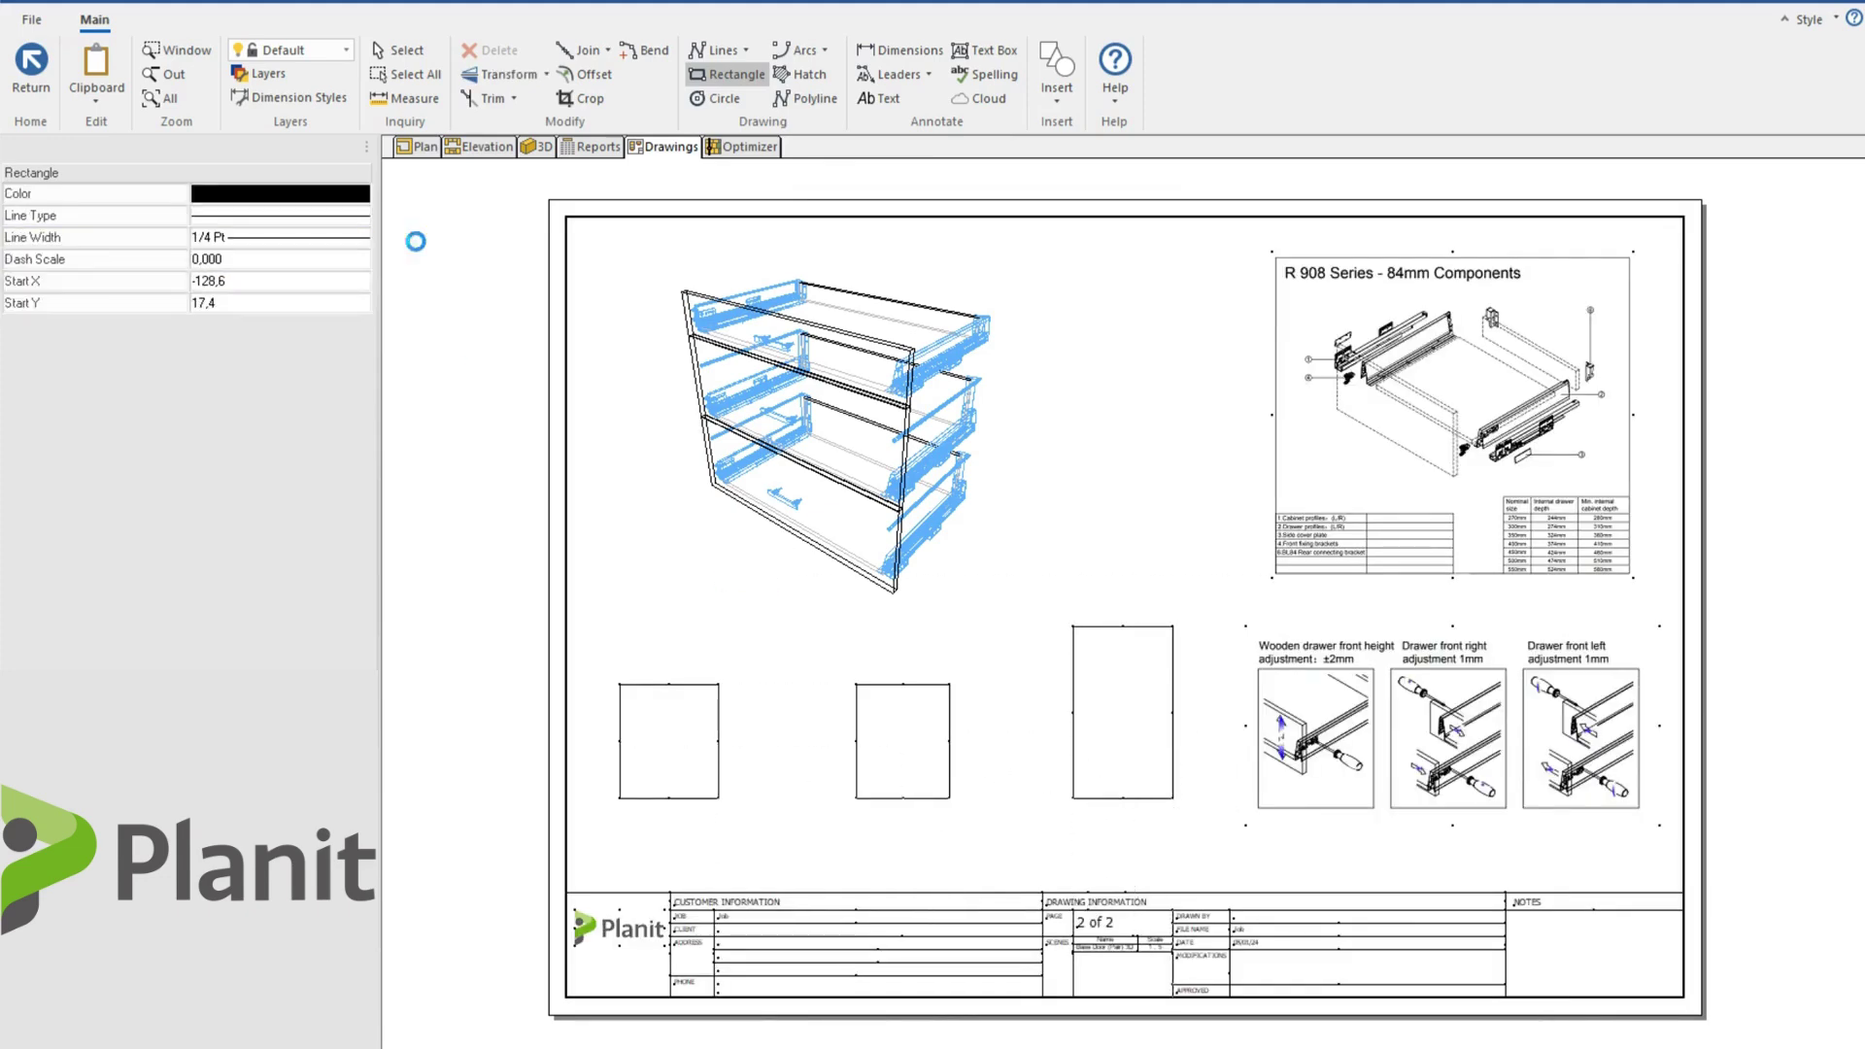
- Select the leftmost black rectangle on Sheet 2 to view its editable properties
{"action": "left_click", "coordinate": [406, 54]}
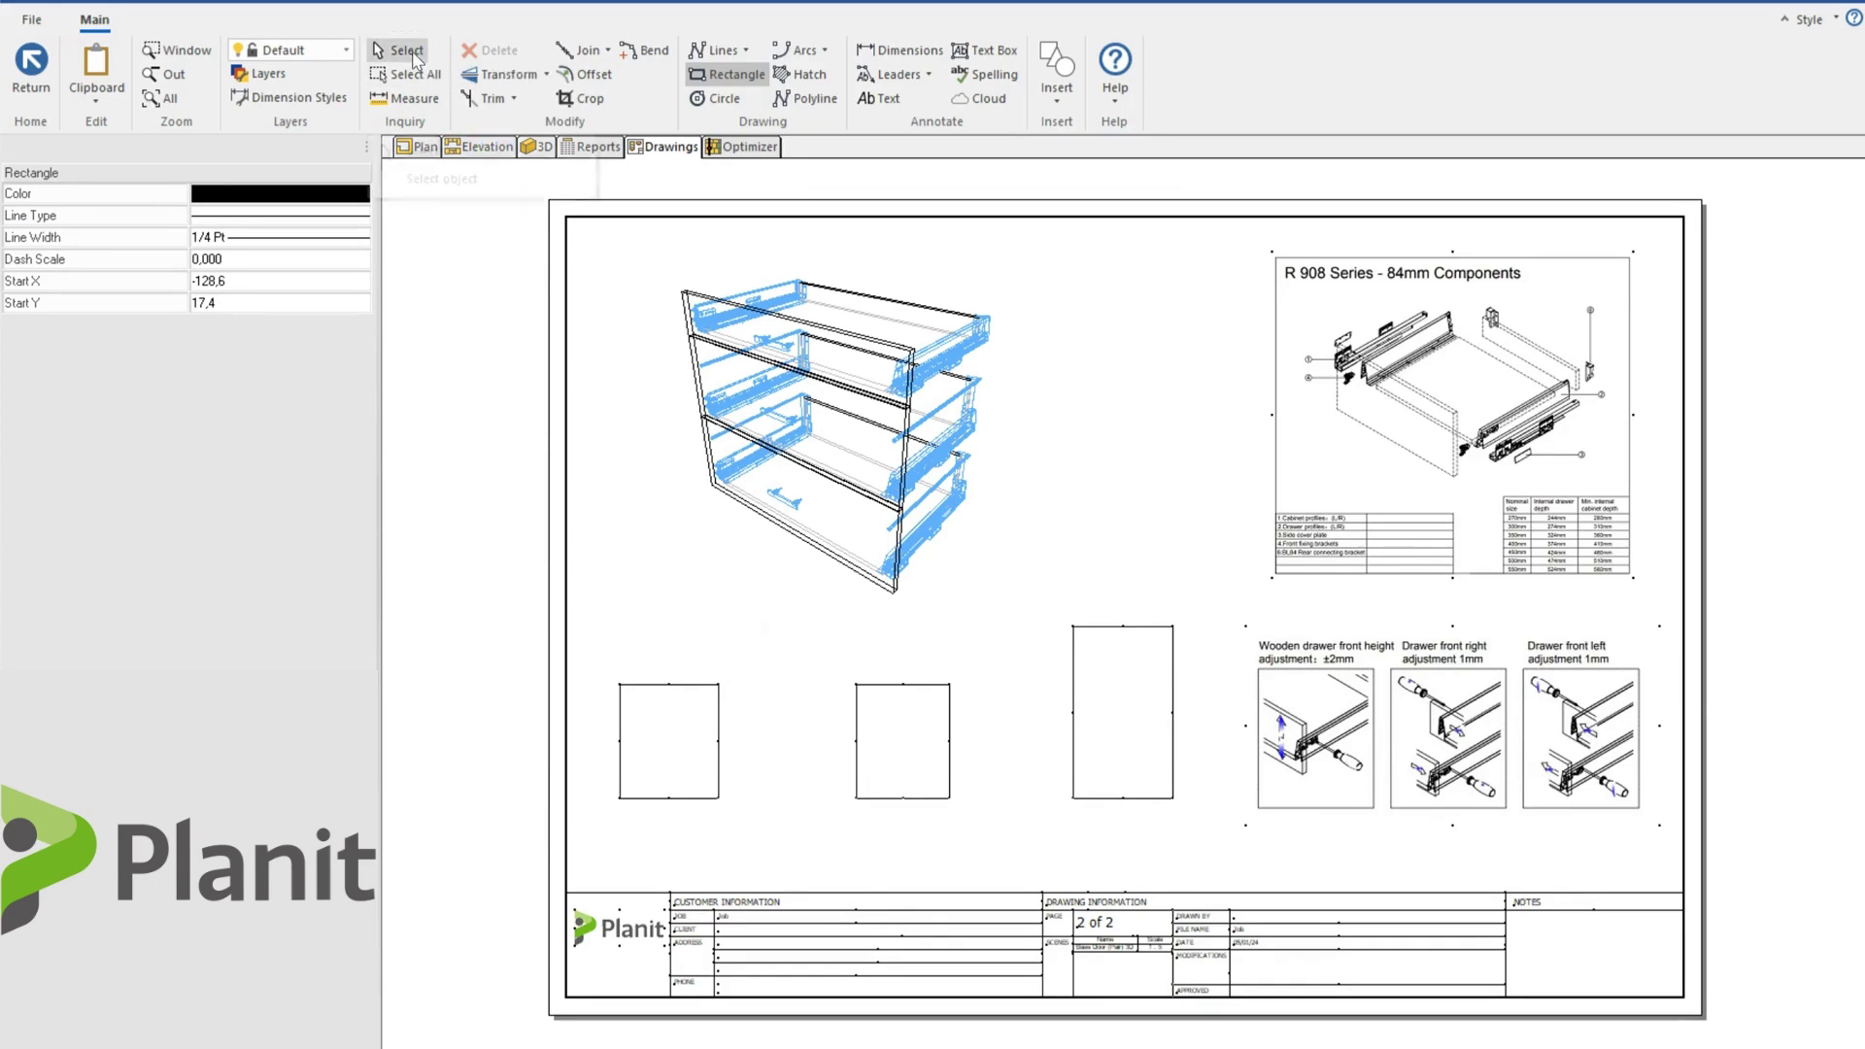
{"action": "left_click", "coordinate": [669, 685]}
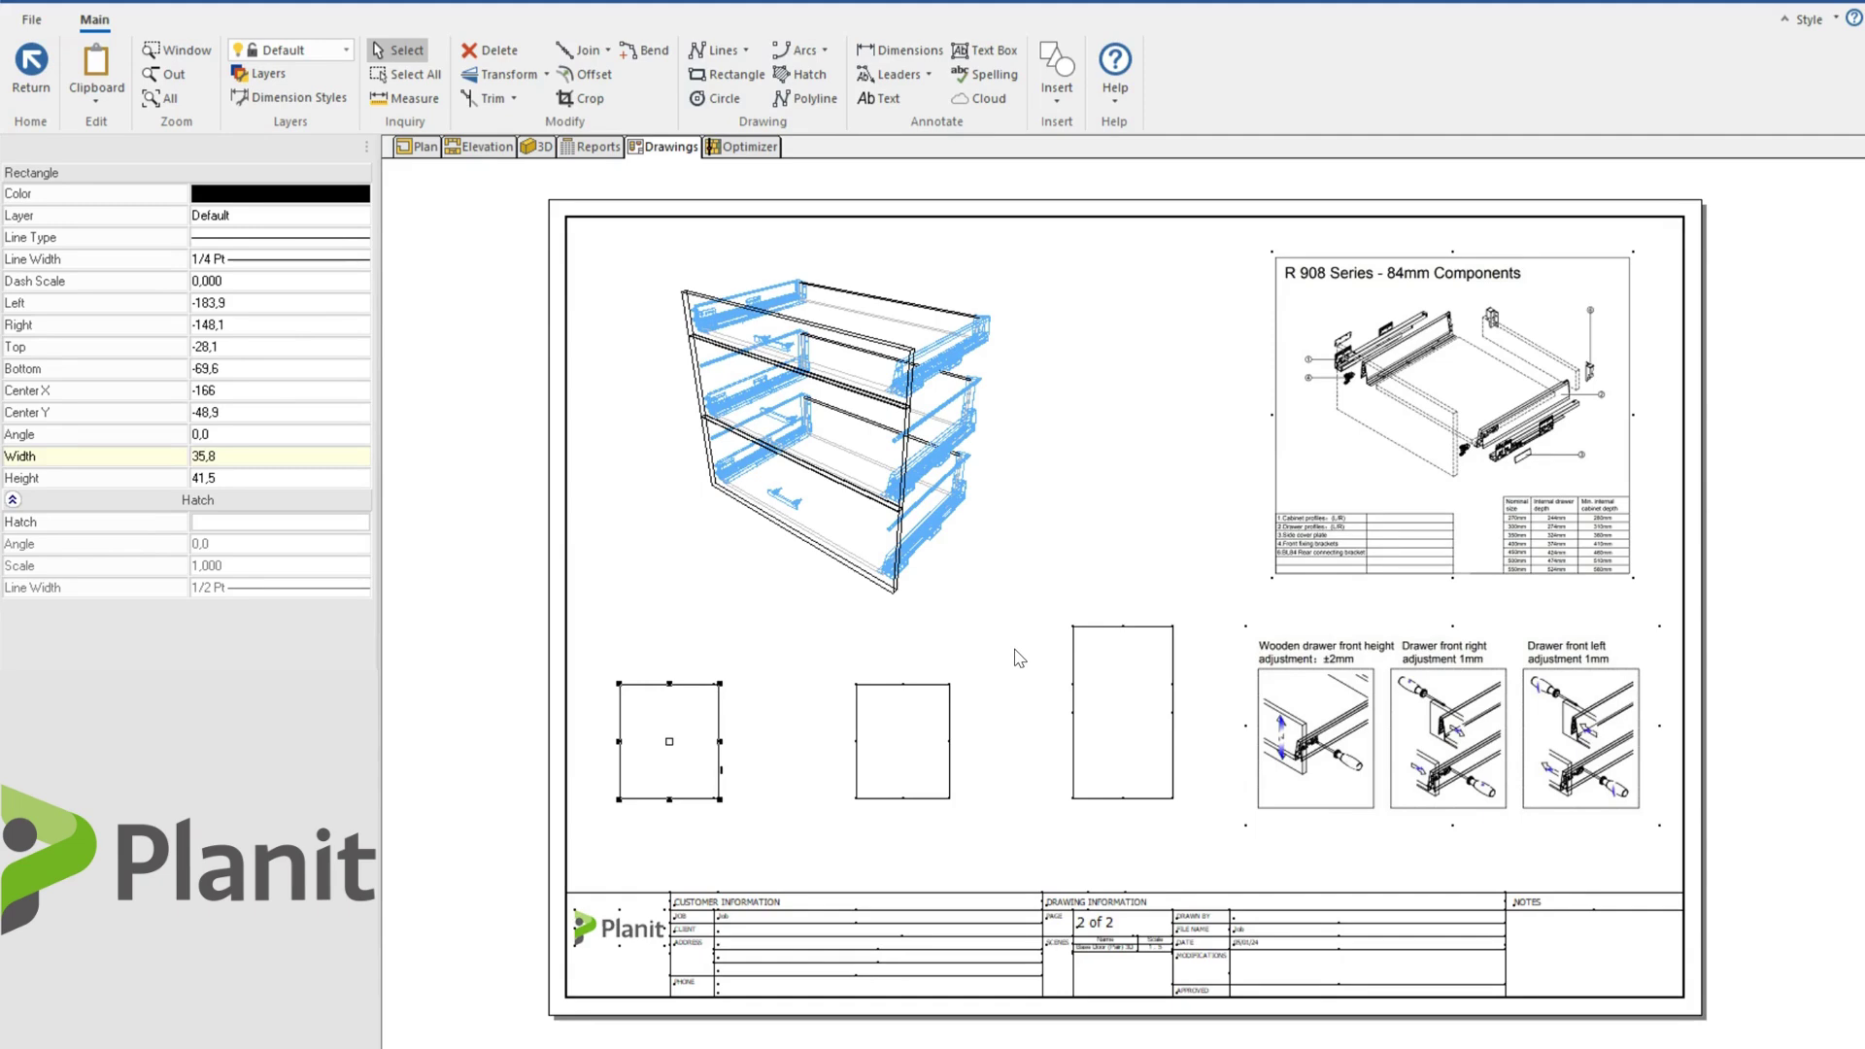
- Set the Rectangle tool's line color to the light red basic color (255, 128, 128)
{"action": "left_click", "coordinate": [730, 77]}
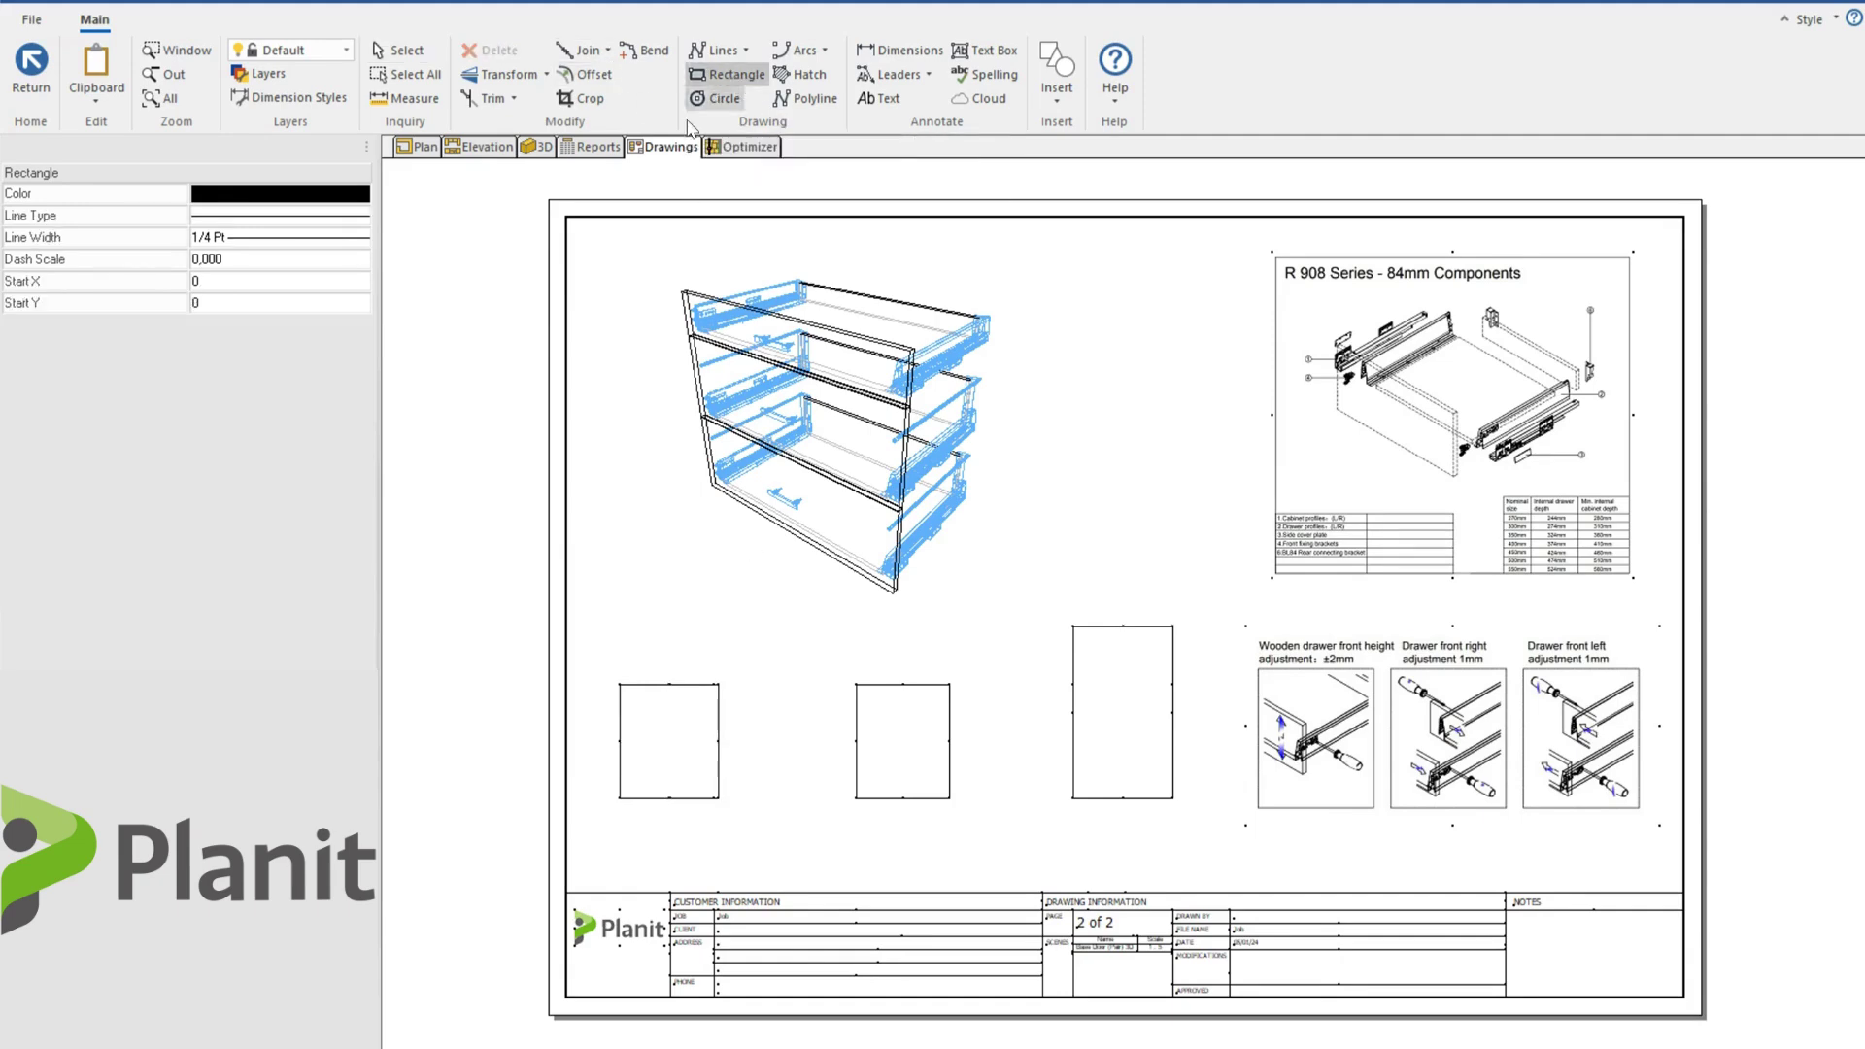
{"action": "left_click", "coordinate": [339, 201]}
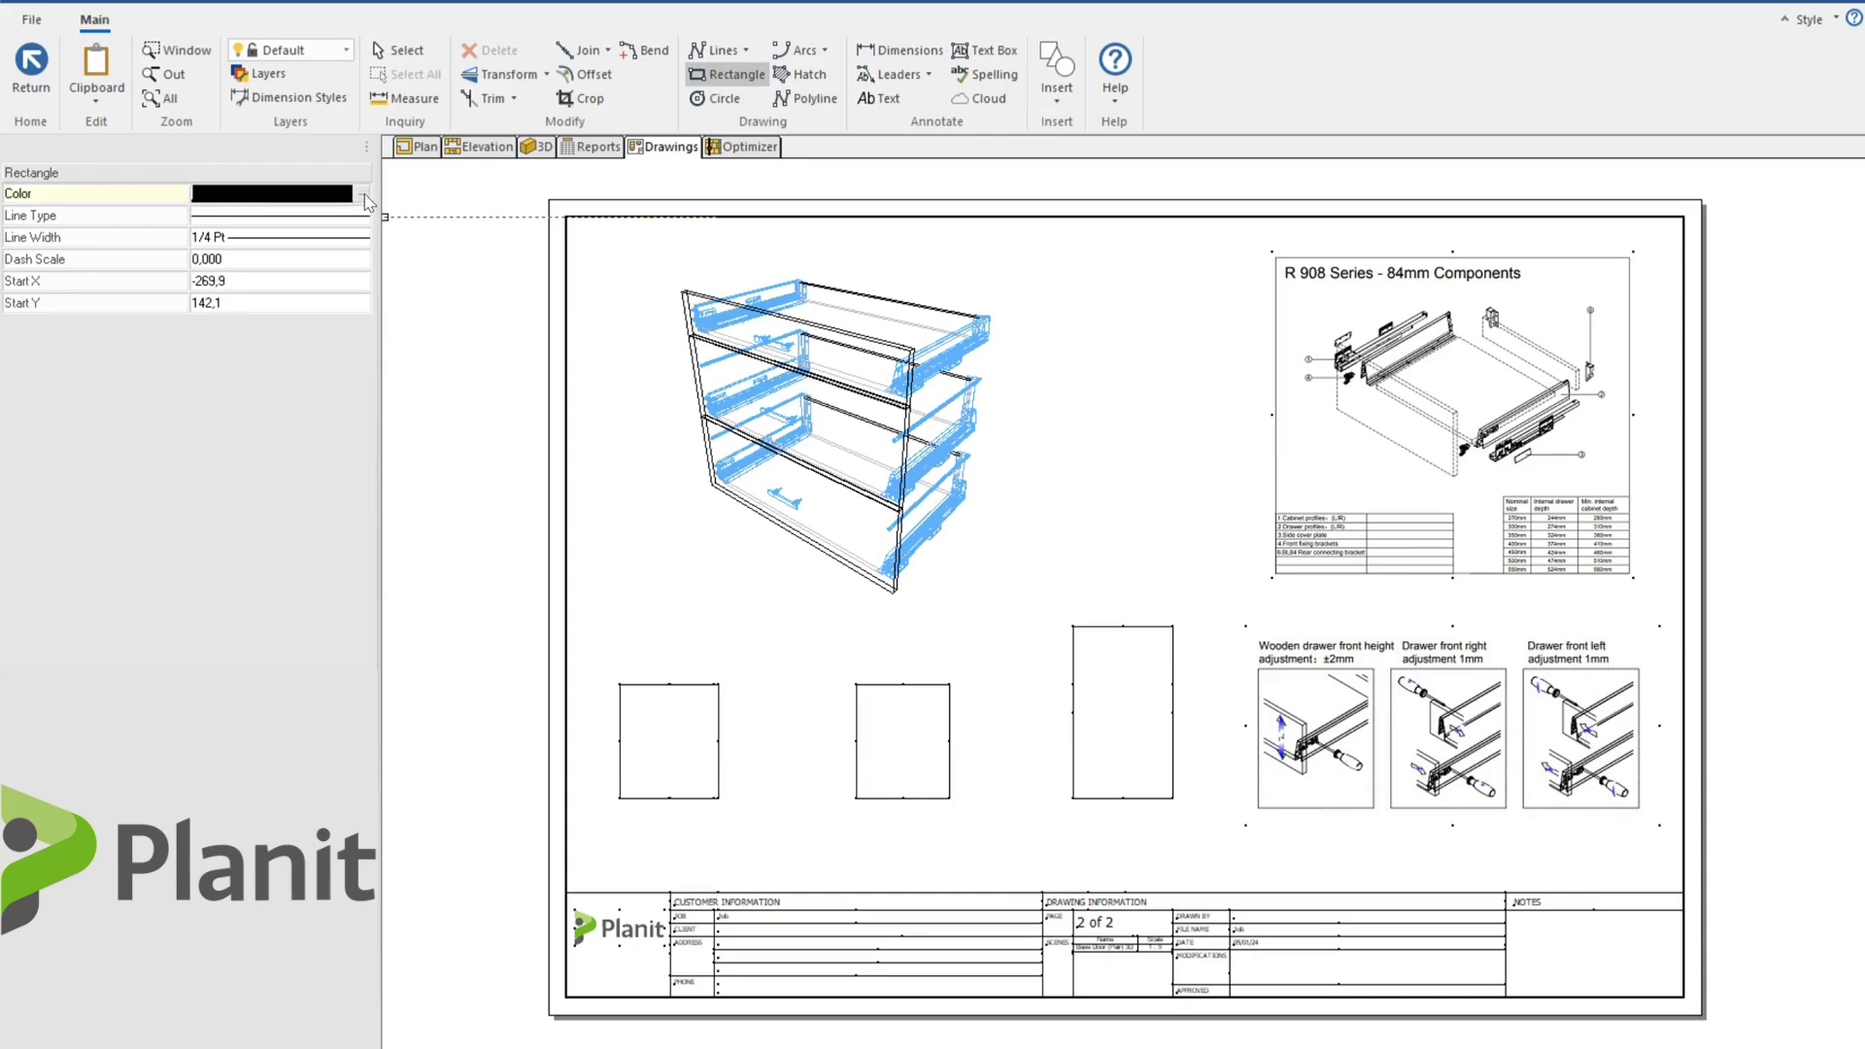
{"action": "left_click", "coordinate": [363, 194]}
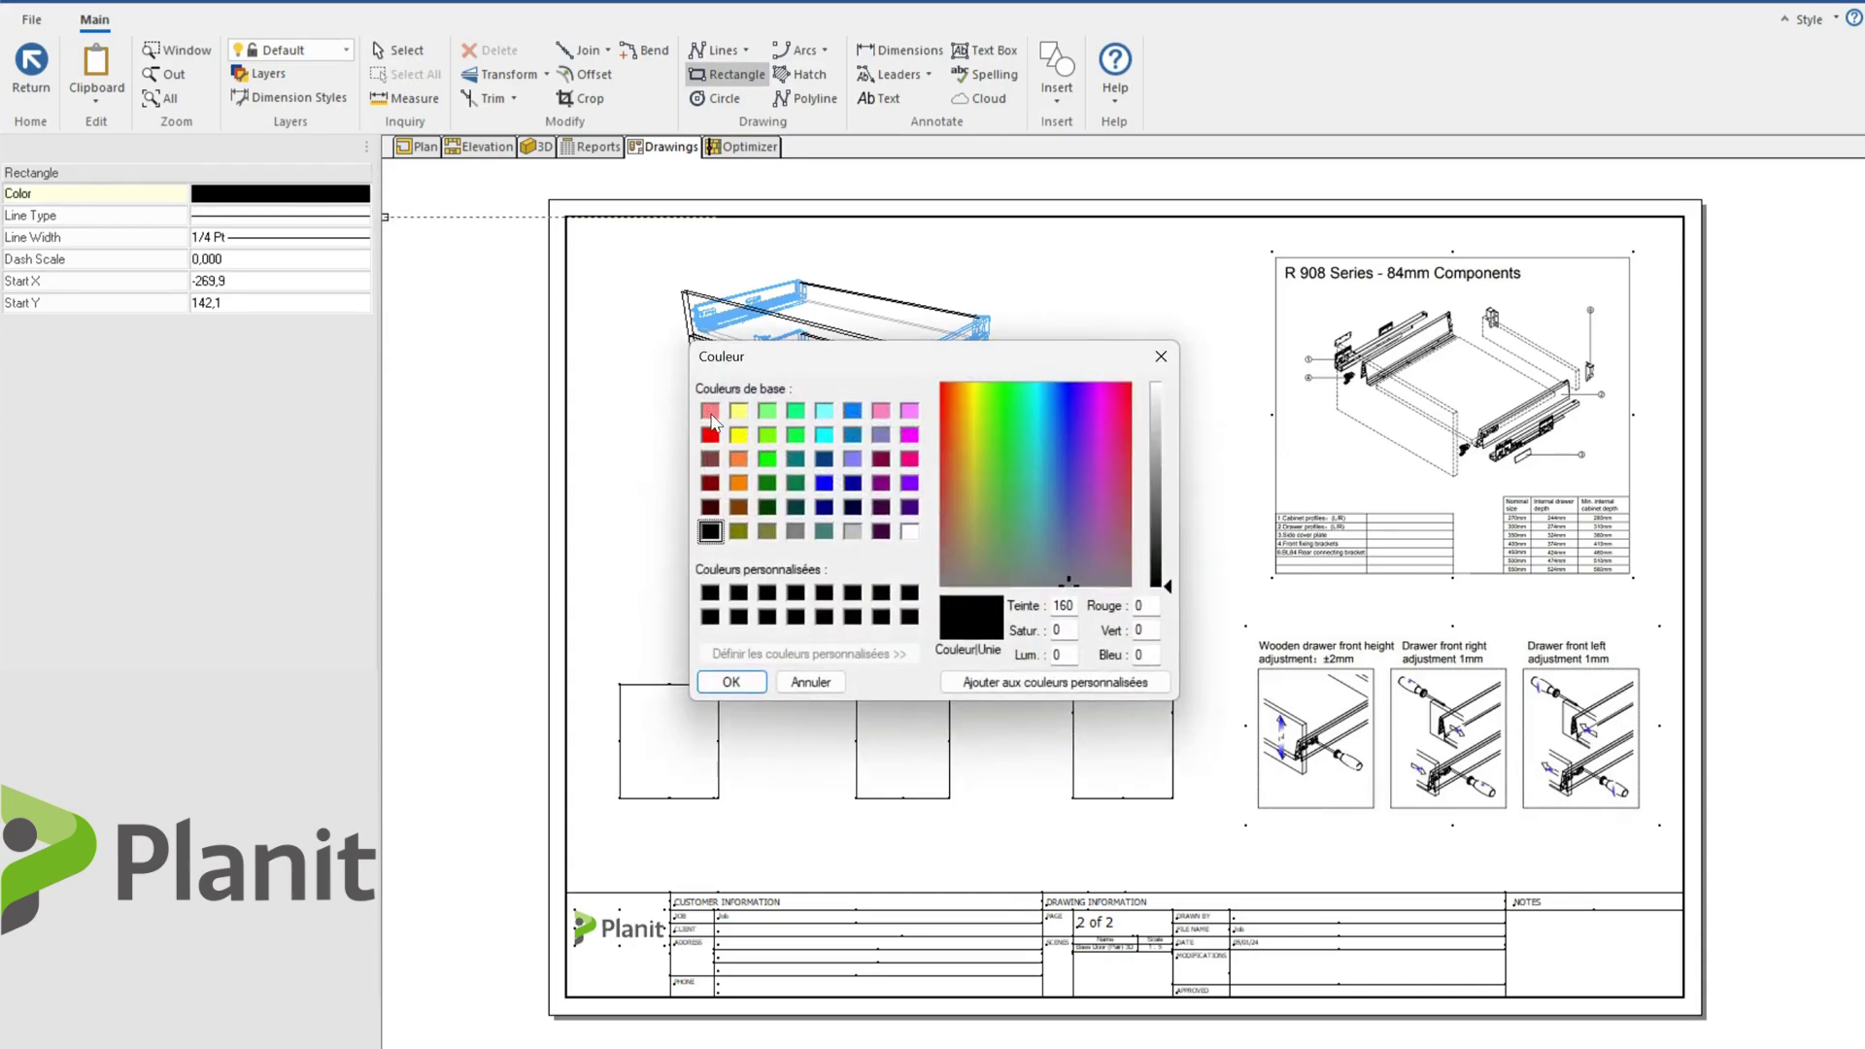
{"action": "left_click", "coordinate": [710, 411]}
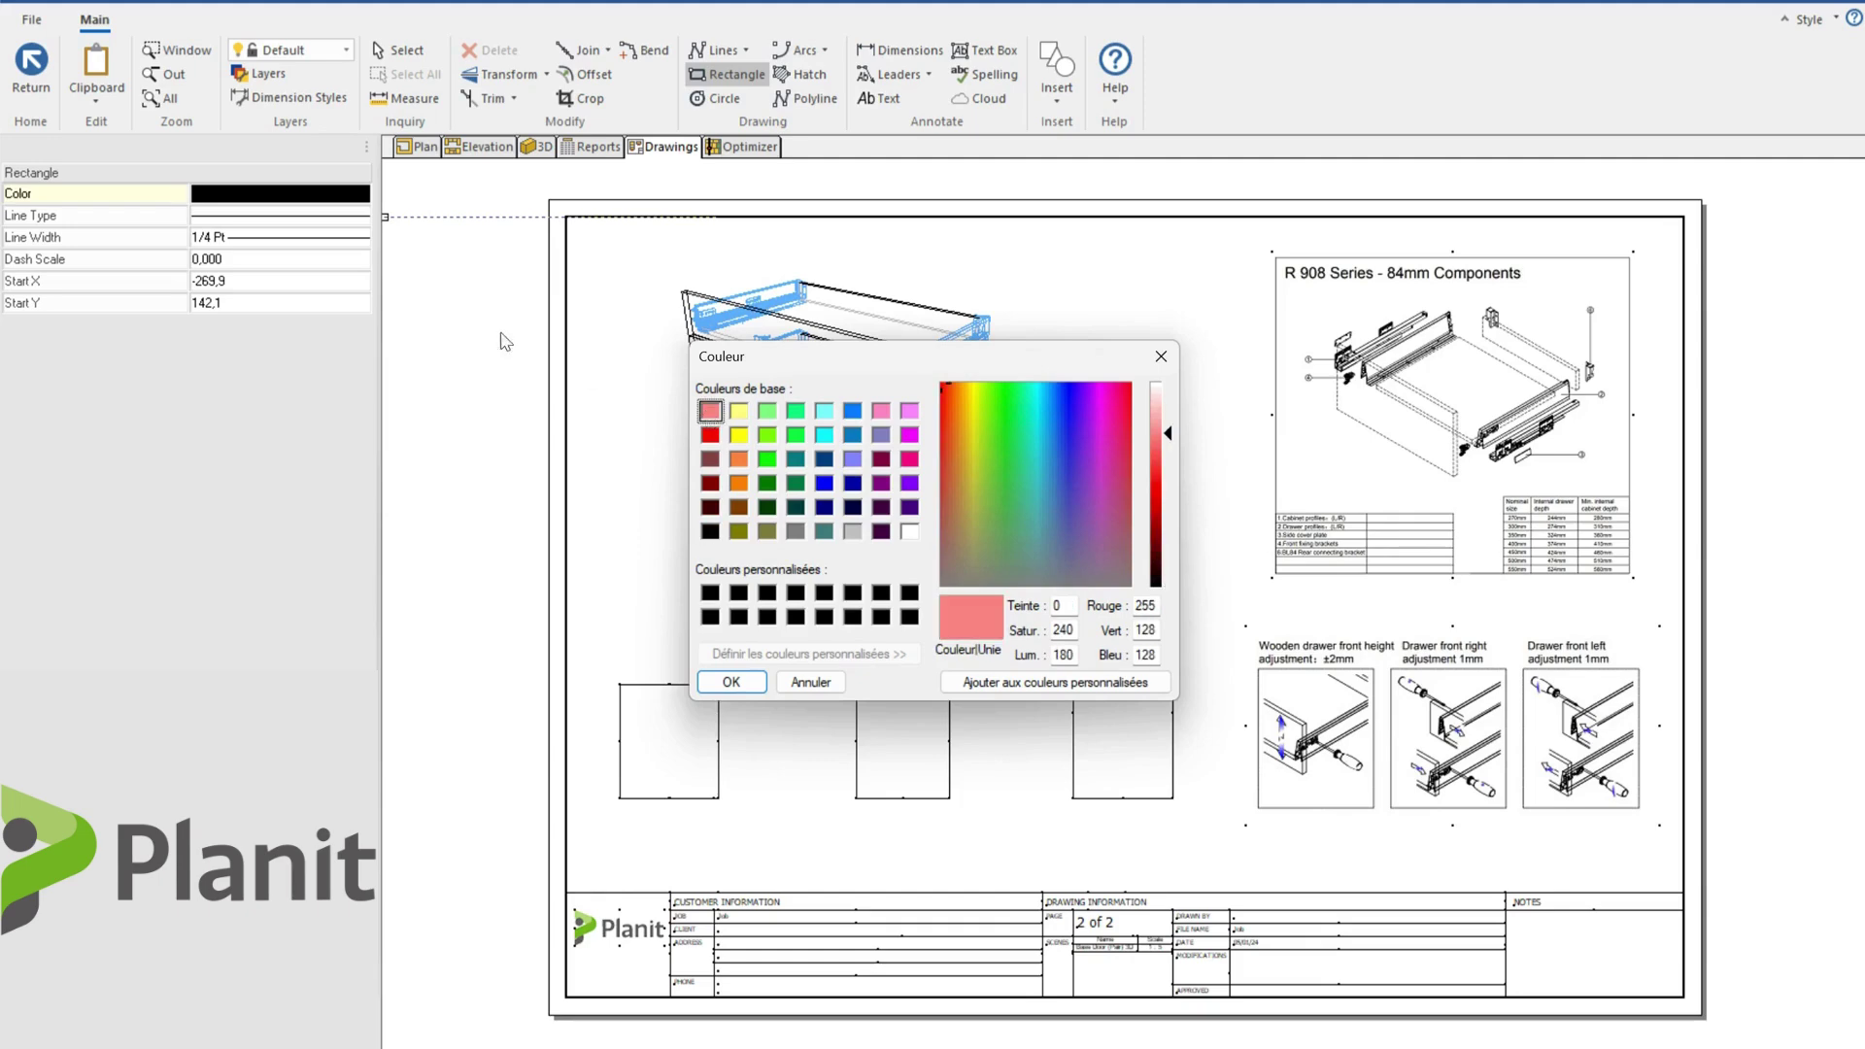
{"action": "left_click", "coordinate": [731, 681]}
- Draw three separate light red rectangles in the empty areas beside and below the 3D drawer view
{"action": "left_click", "coordinate": [1048, 486]}
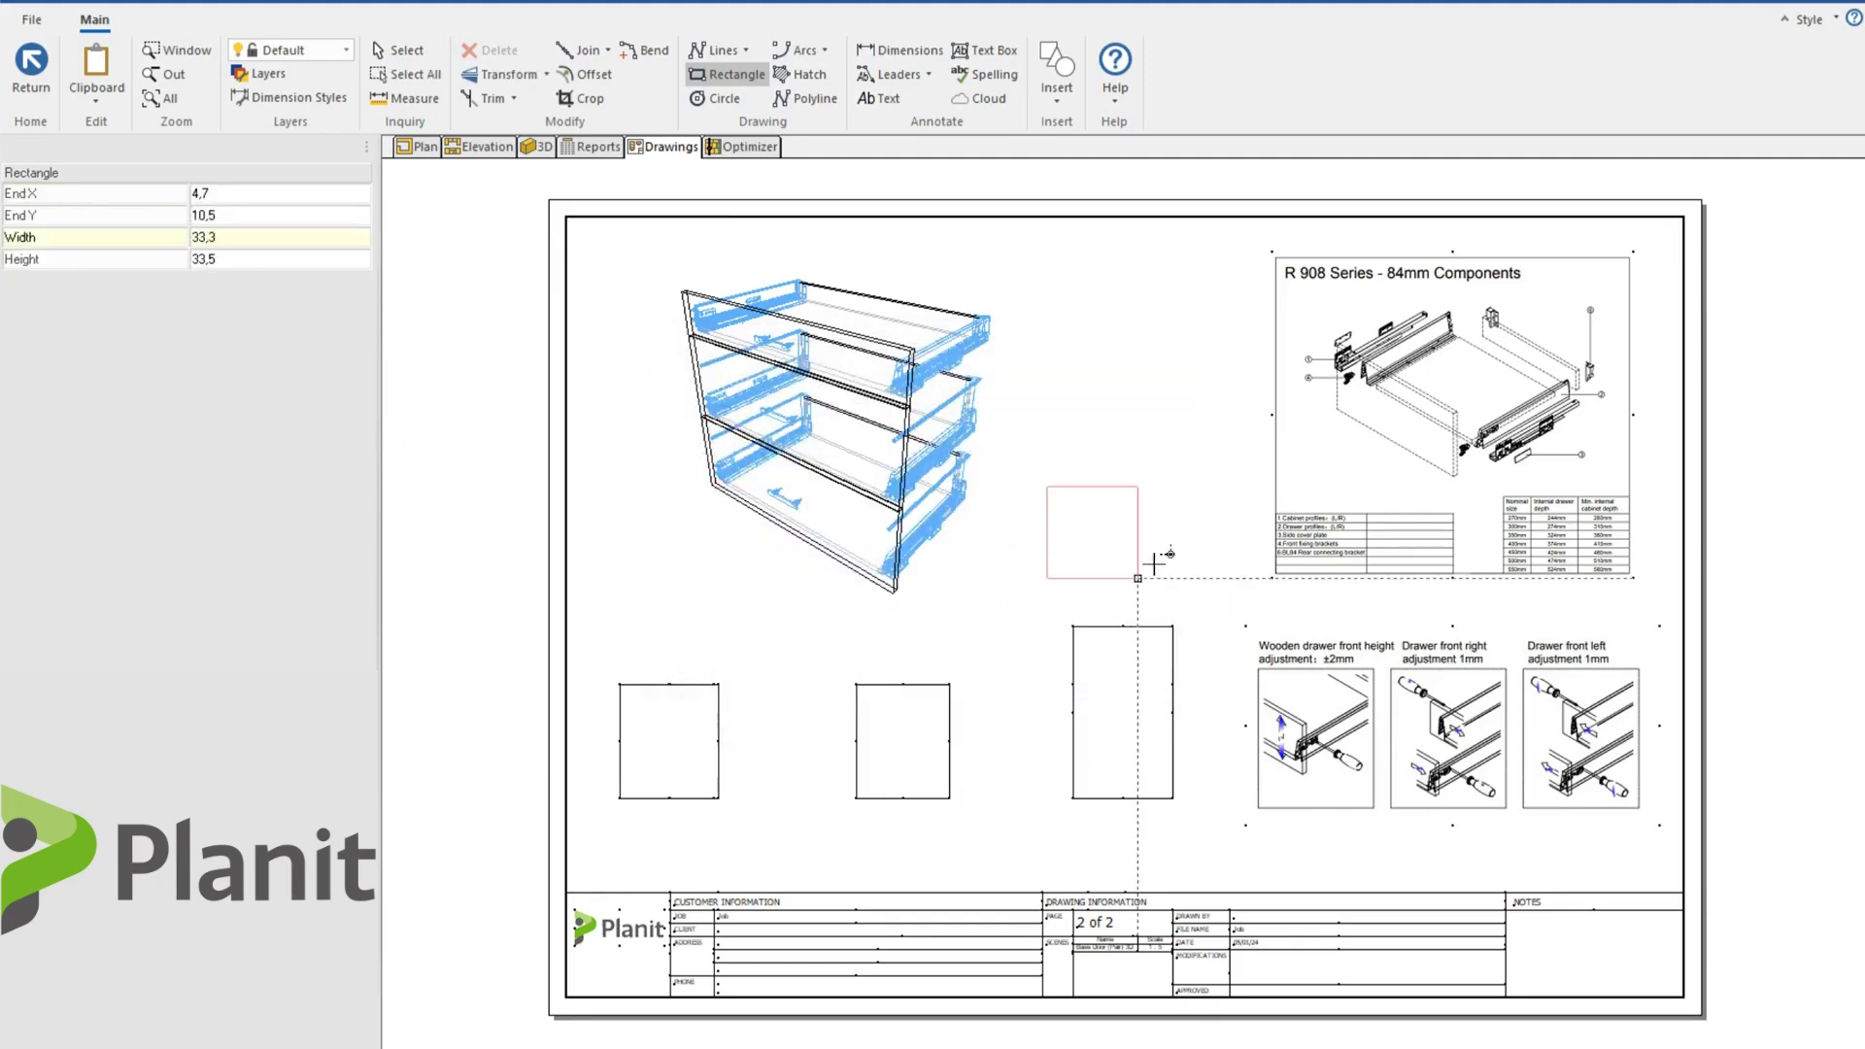
{"action": "left_click", "coordinate": [1155, 578]}
{"action": "left_click", "coordinate": [1072, 321]}
{"action": "left_click", "coordinate": [1177, 416]}
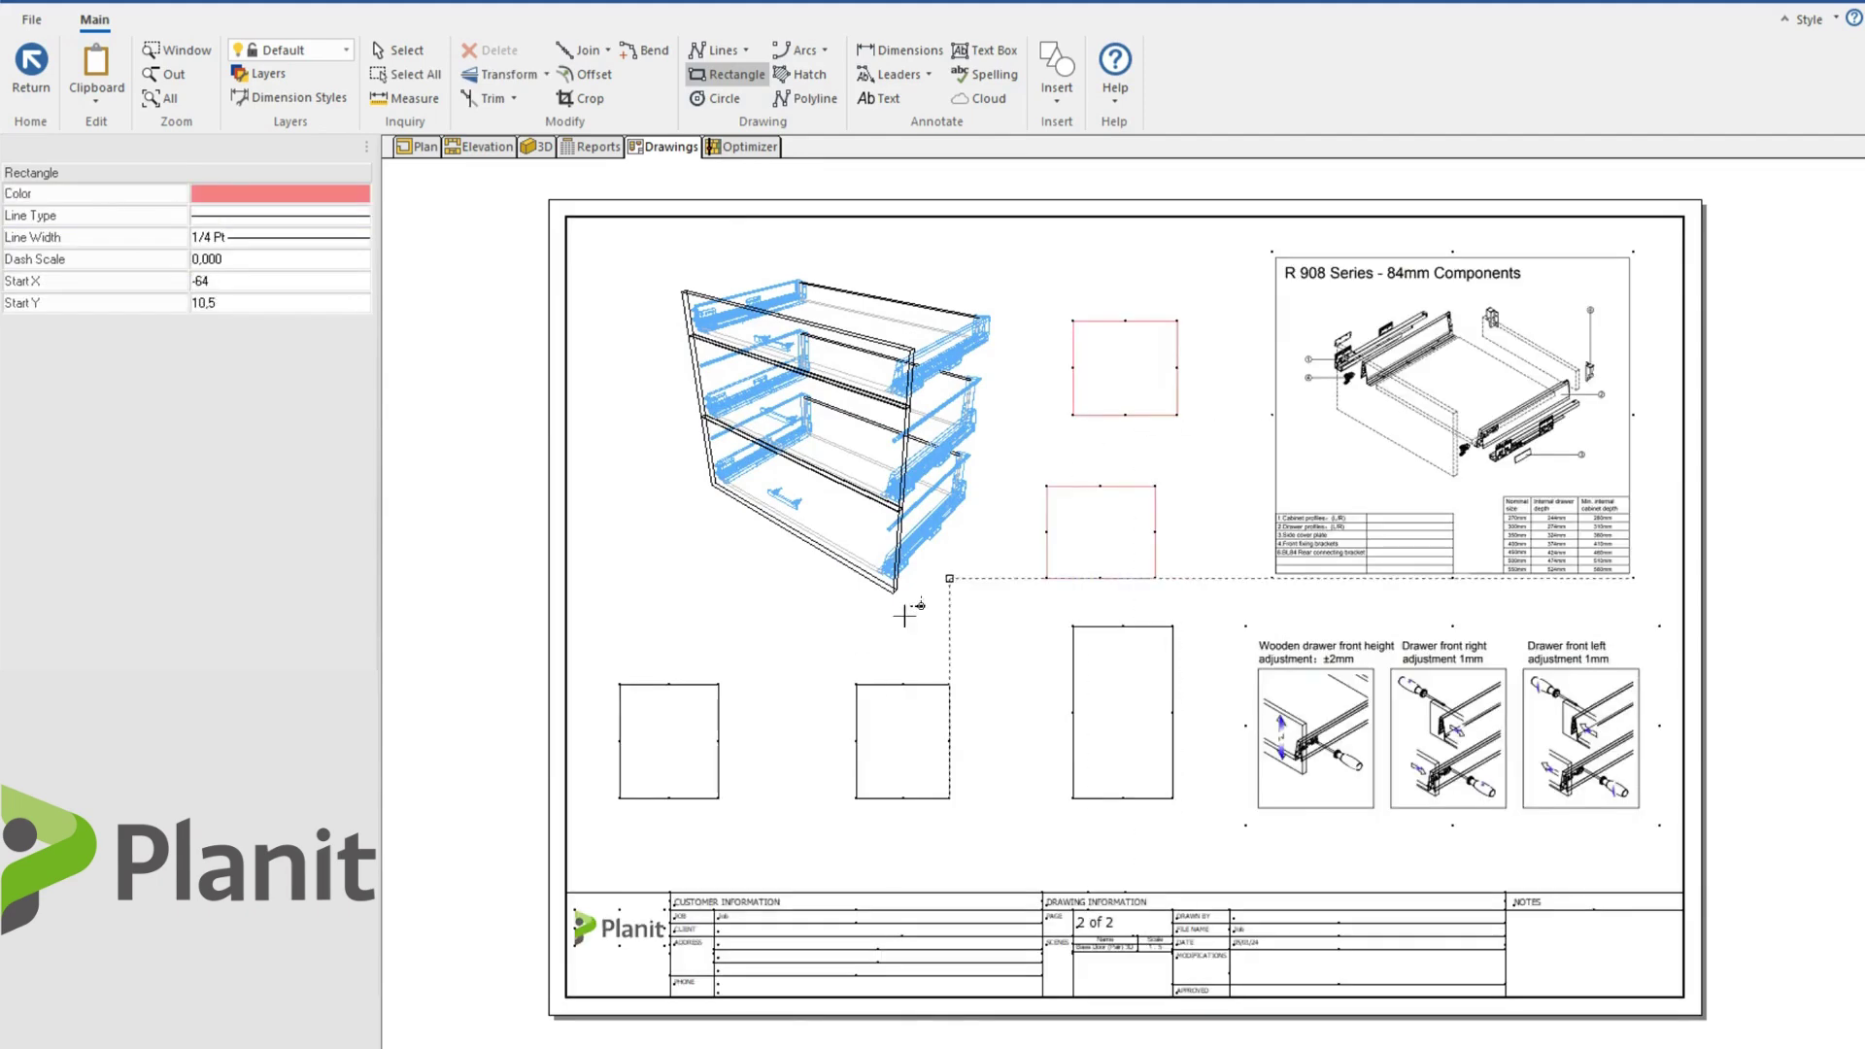
{"action": "left_click", "coordinate": [670, 606]}
{"action": "left_click", "coordinate": [779, 684]}
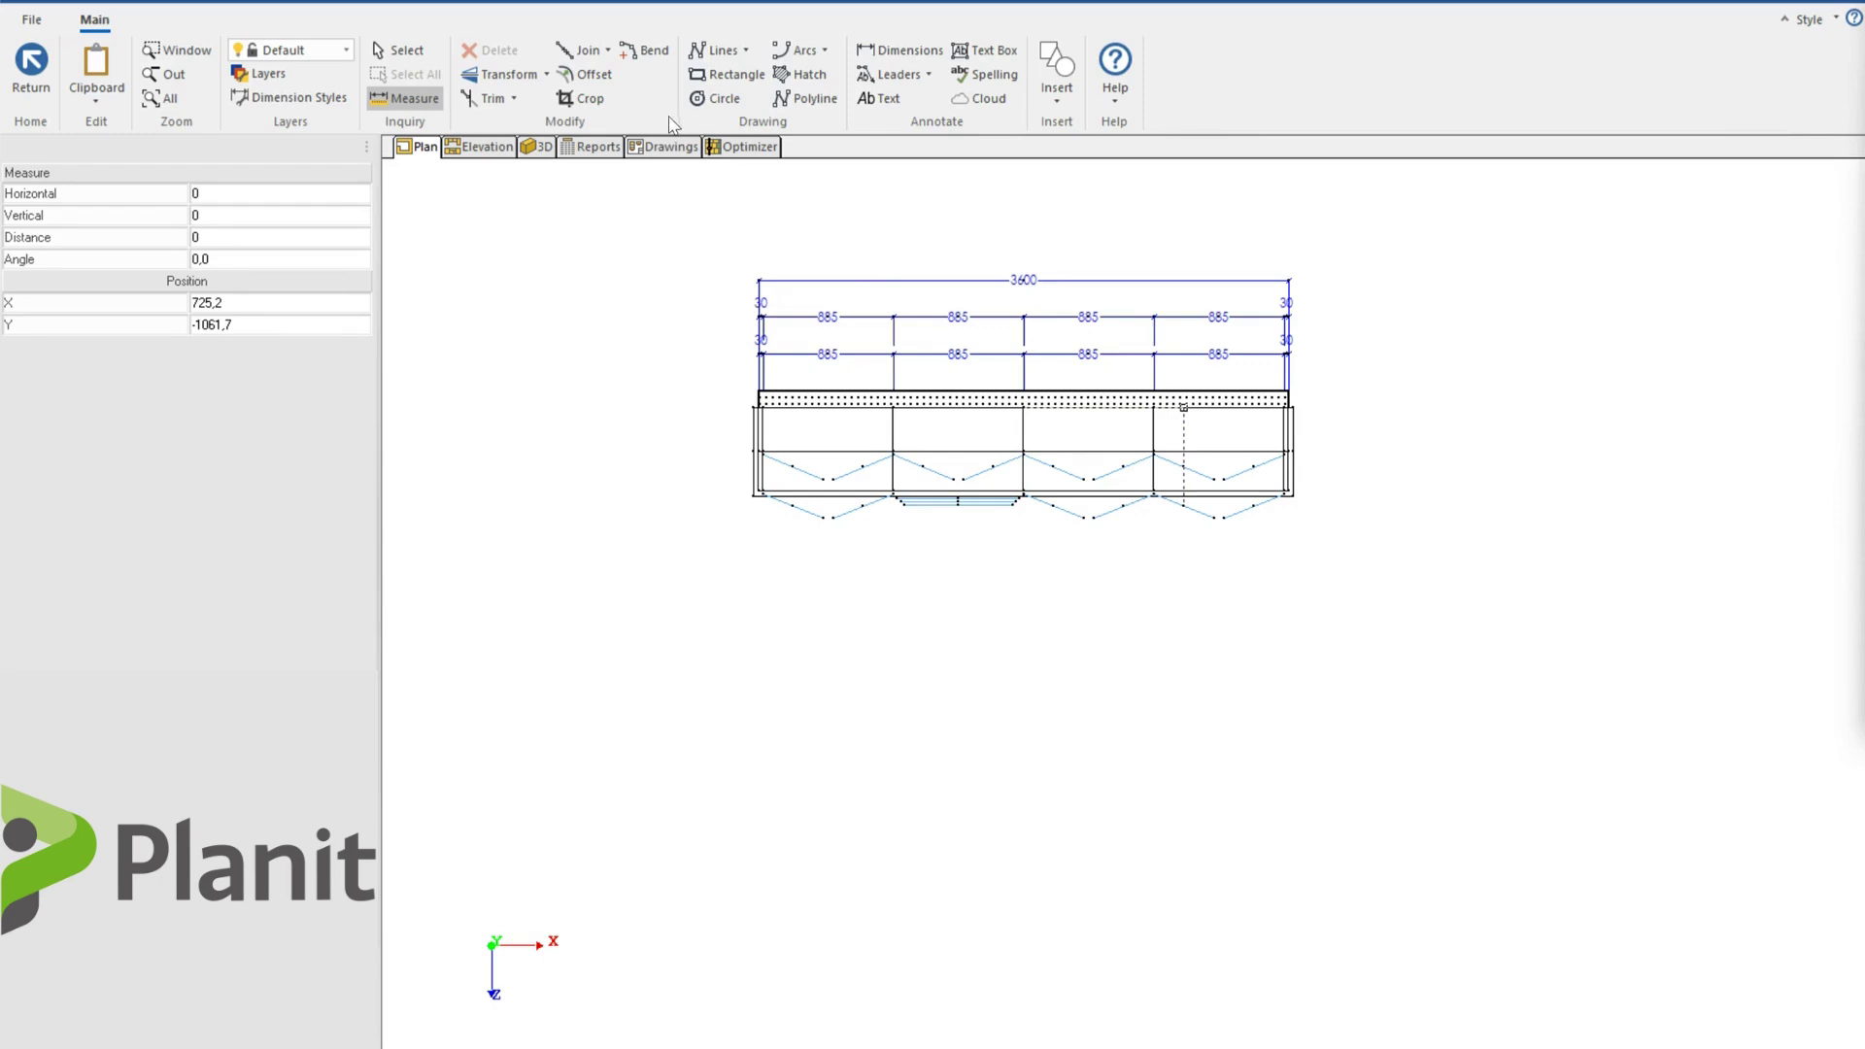
- Start a Chained Line at the benchtop's front right corner on the plan with a 1100 long segment straight down at -90 degrees
{"action": "left_click", "coordinate": [744, 50]}
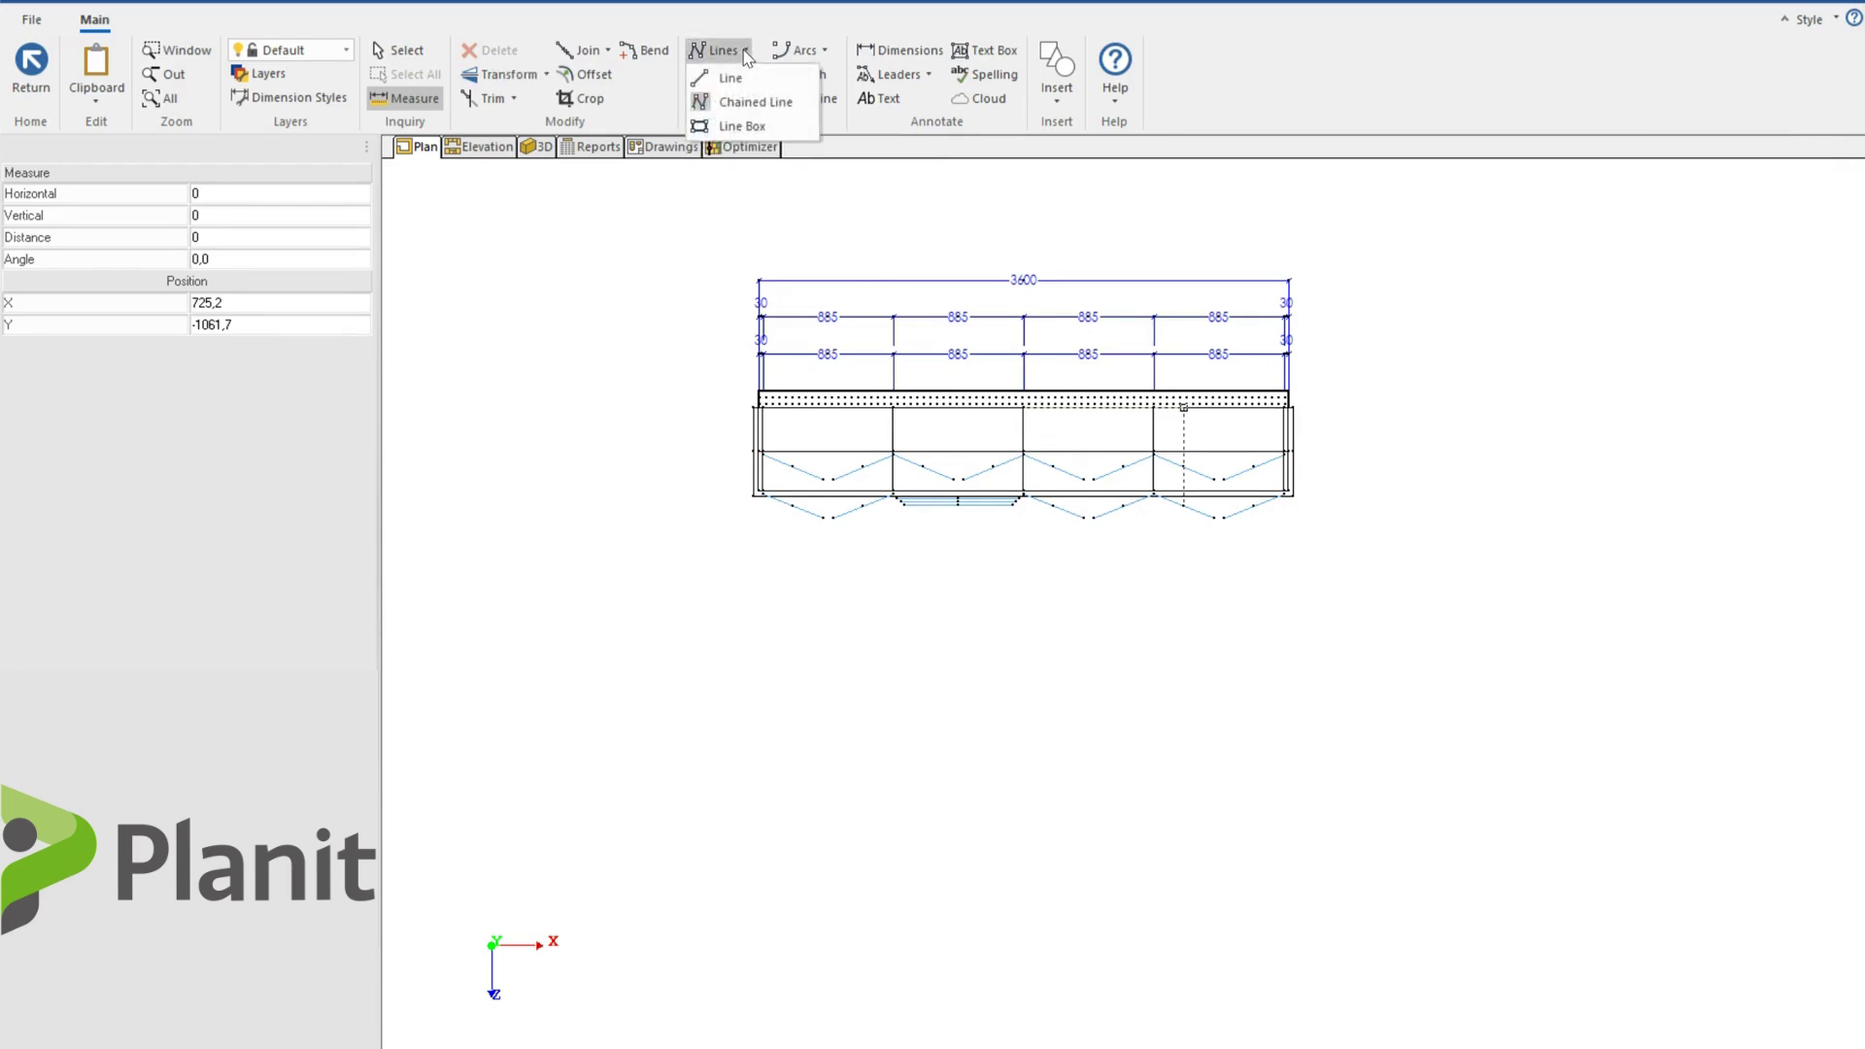
{"action": "left_click", "coordinate": [748, 101]}
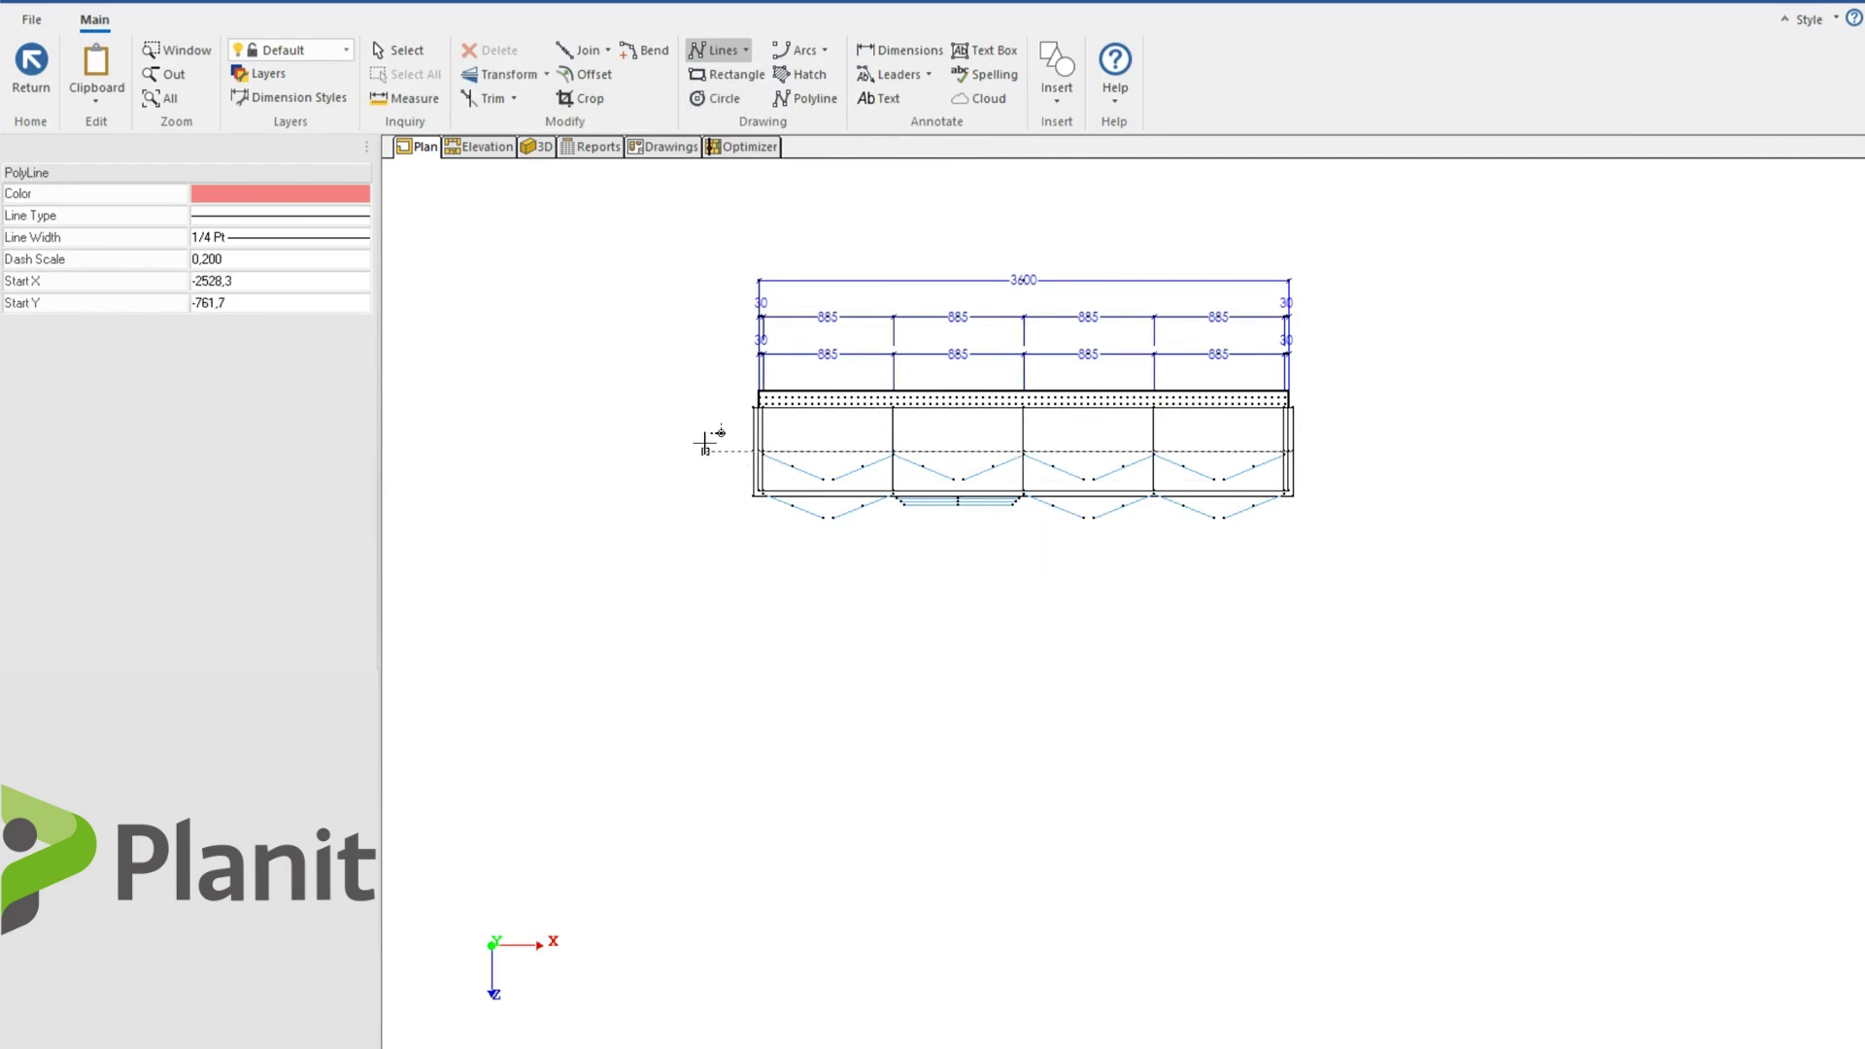
{"action": "middle_click_drag", "start_coordinate": [710, 441], "coordinate": [762, 545]}
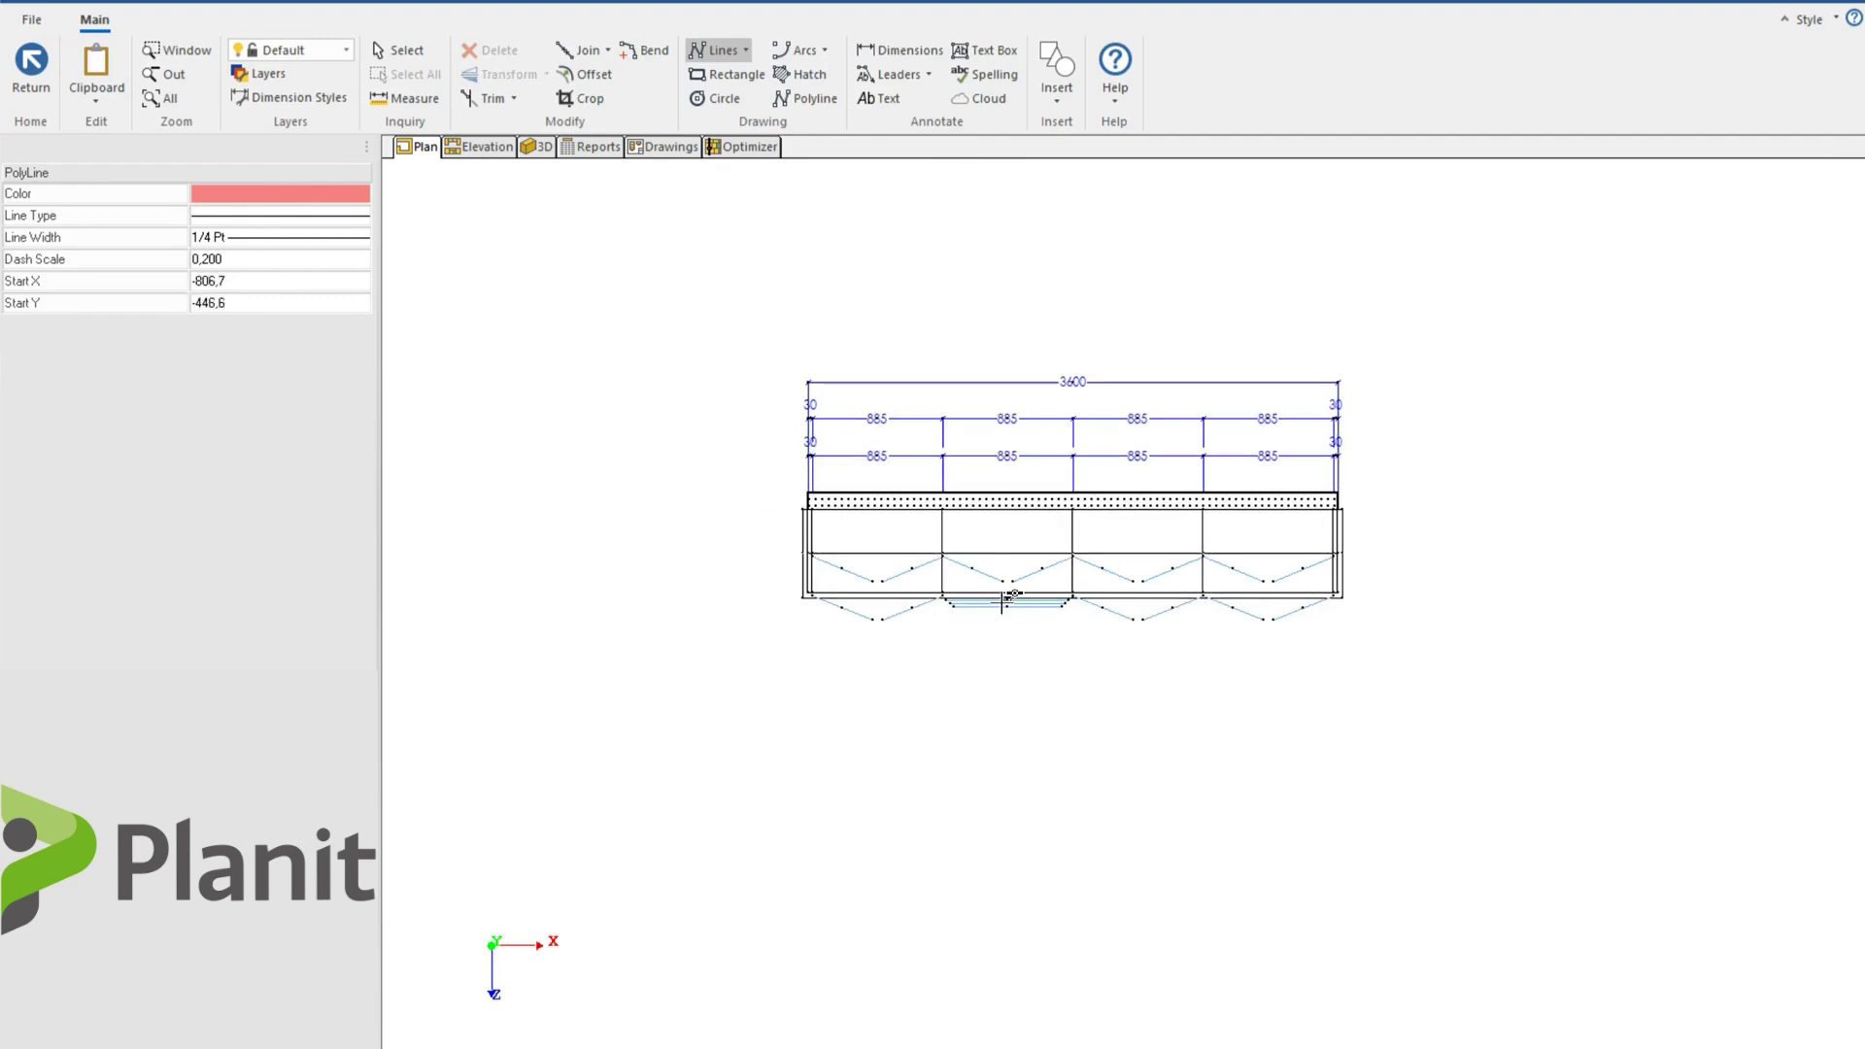
{"action": "scroll", "coordinate": [1369, 547], "scroll_direction": "up", "scroll_amount": 3}
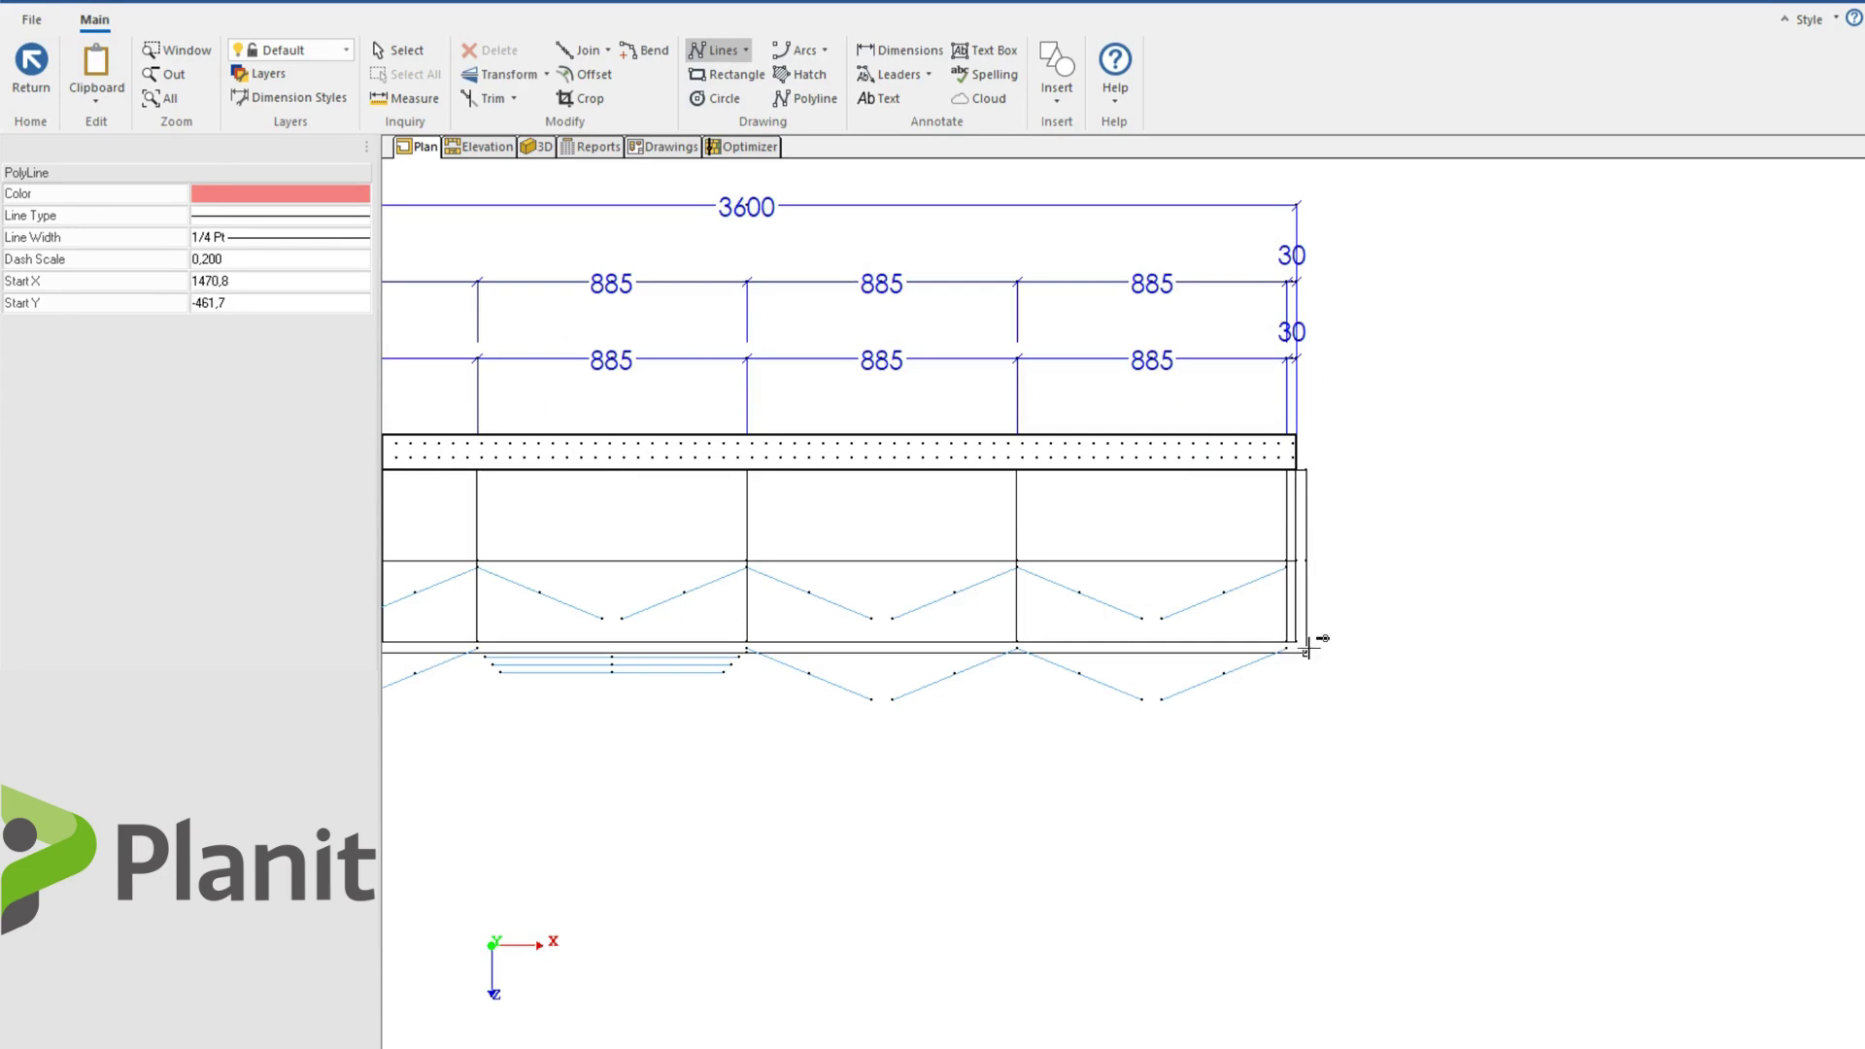
{"action": "left_click", "coordinate": [1306, 652]}
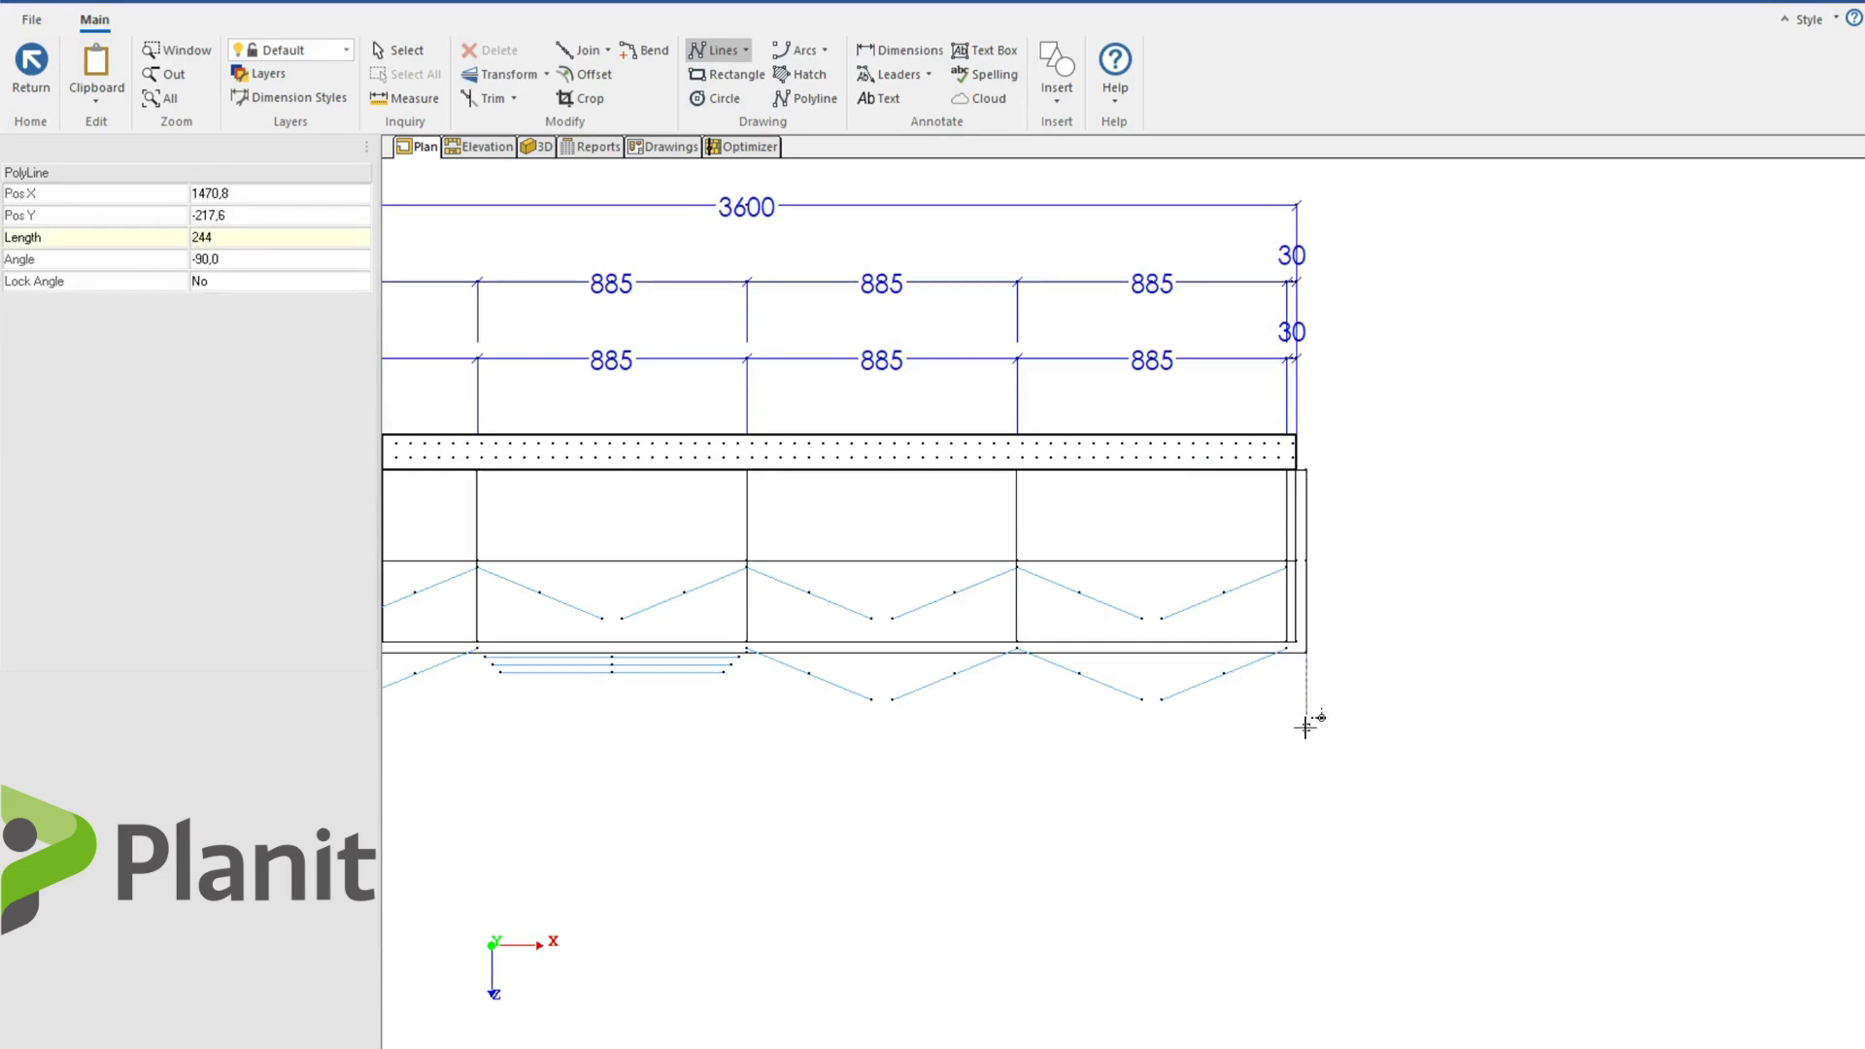
{"action": "key", "text": "Tab"}
{"action": "key", "text": "Tab"}
{"action": "key", "text": "Tab"}
{"action": "key", "text": "Tab"}
{"action": "key", "text": "Tab"}
{"action": "type", "text": "1100"}
{"action": "key", "text": "Return"}
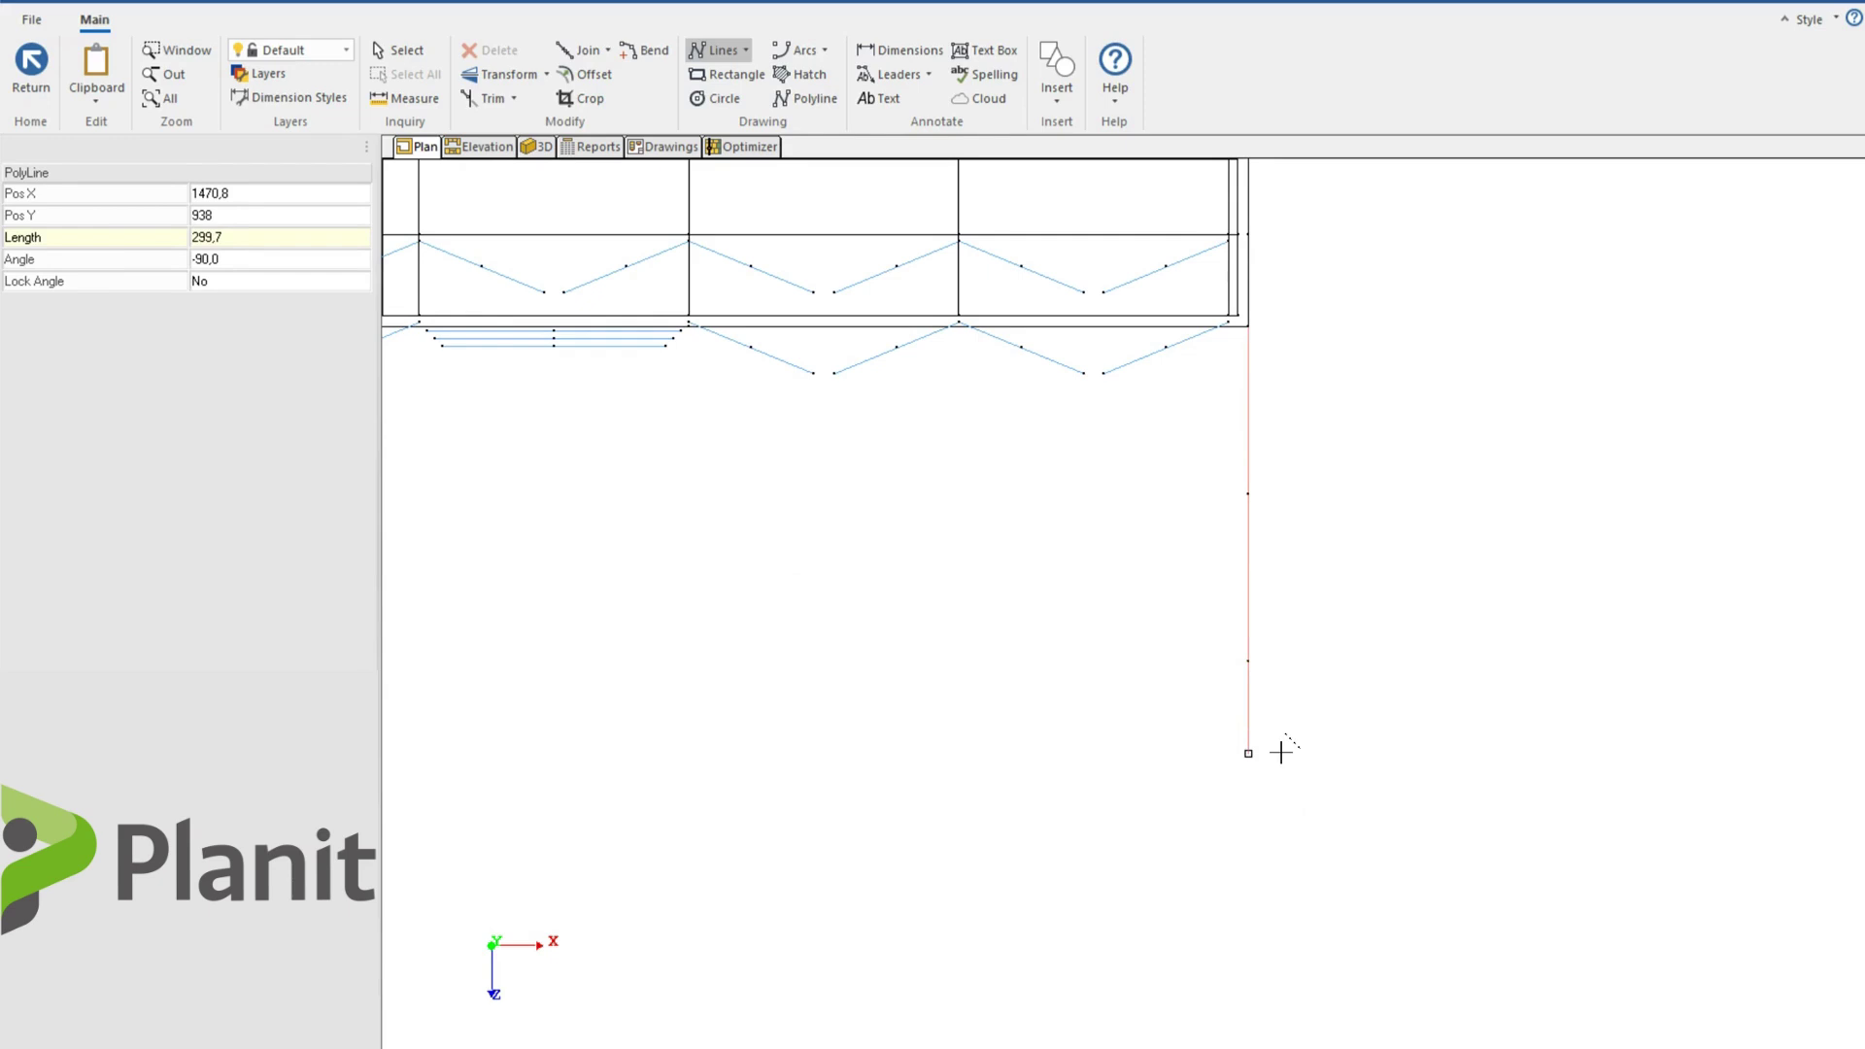
- Continue the chained line straight down to Y 1238.3 and add a horizontal segment leftwards to about X -1198
{"action": "key", "text": "Tab"}
{"action": "key", "text": "Tab"}
{"action": "key", "text": "Tab"}
{"action": "key", "text": "Tab"}
{"action": "key", "text": "Tab"}
{"action": "key", "text": "Tab"}
{"action": "type", "text": "300"}
{"action": "key", "text": "Return"}
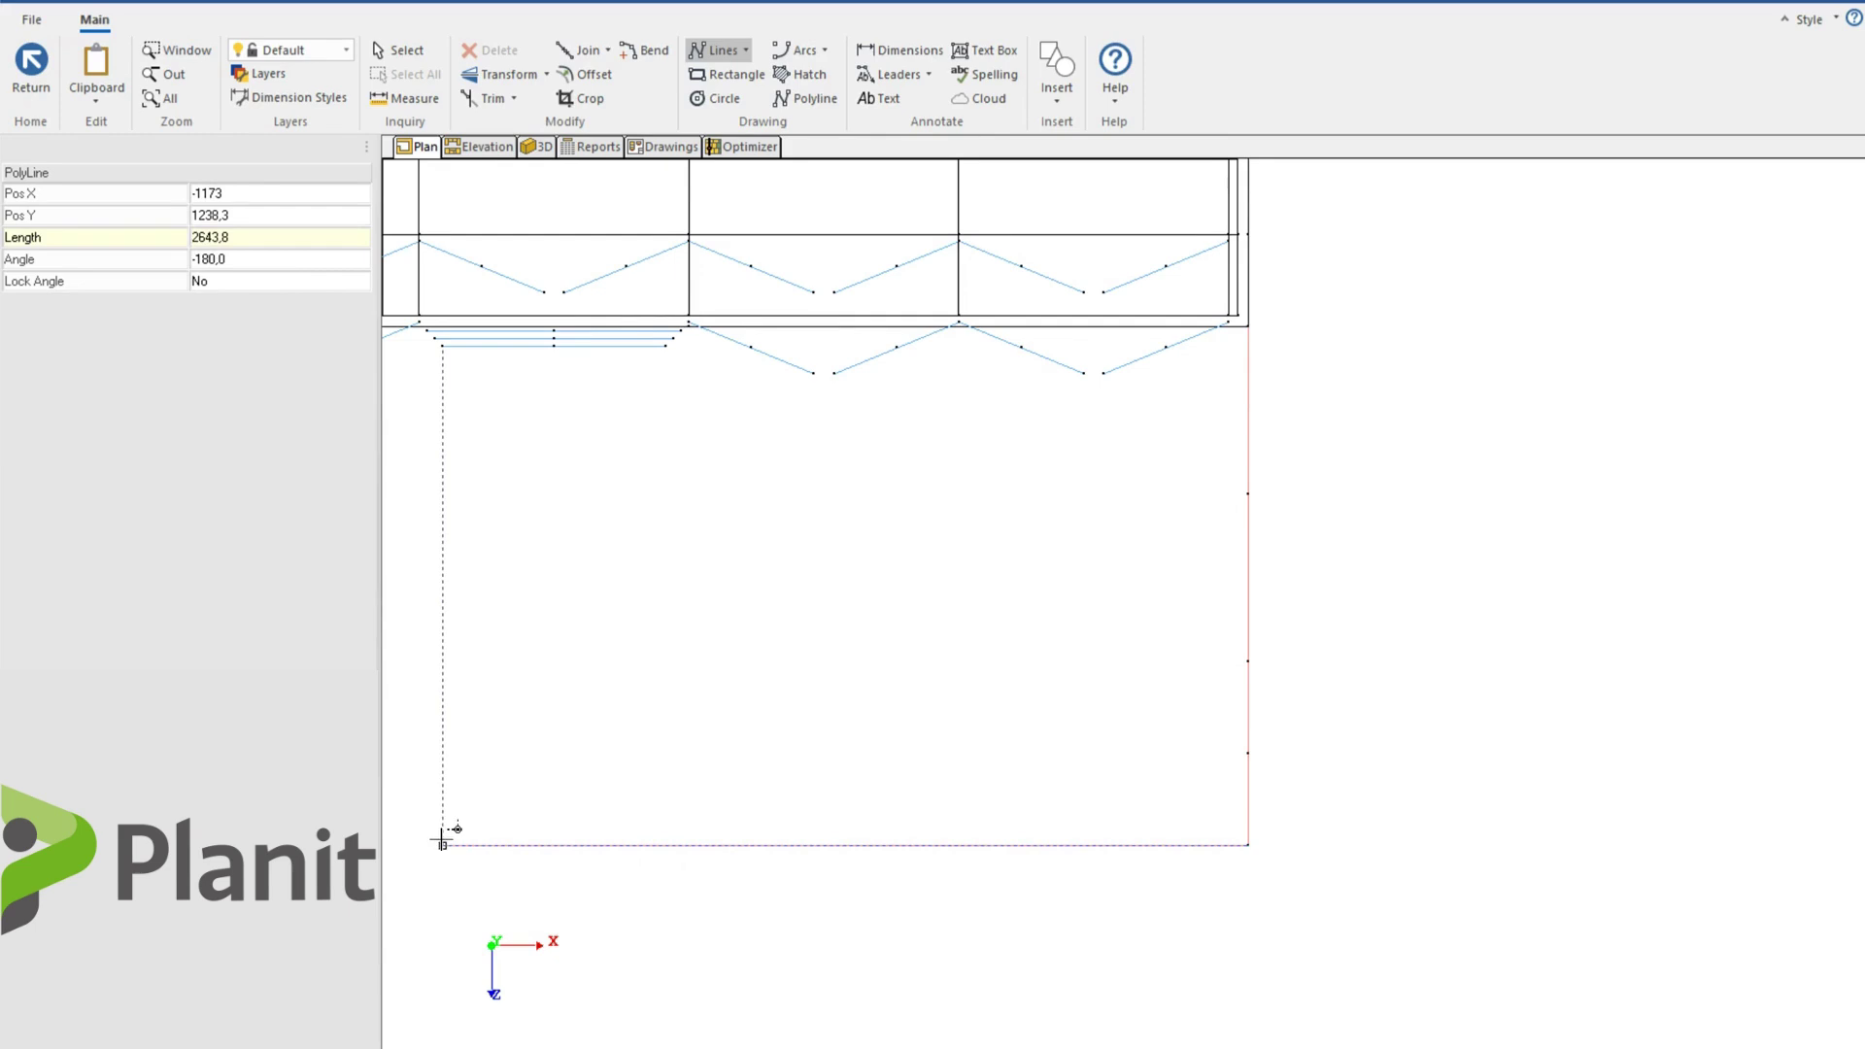
{"action": "left_click", "coordinate": [443, 841]}
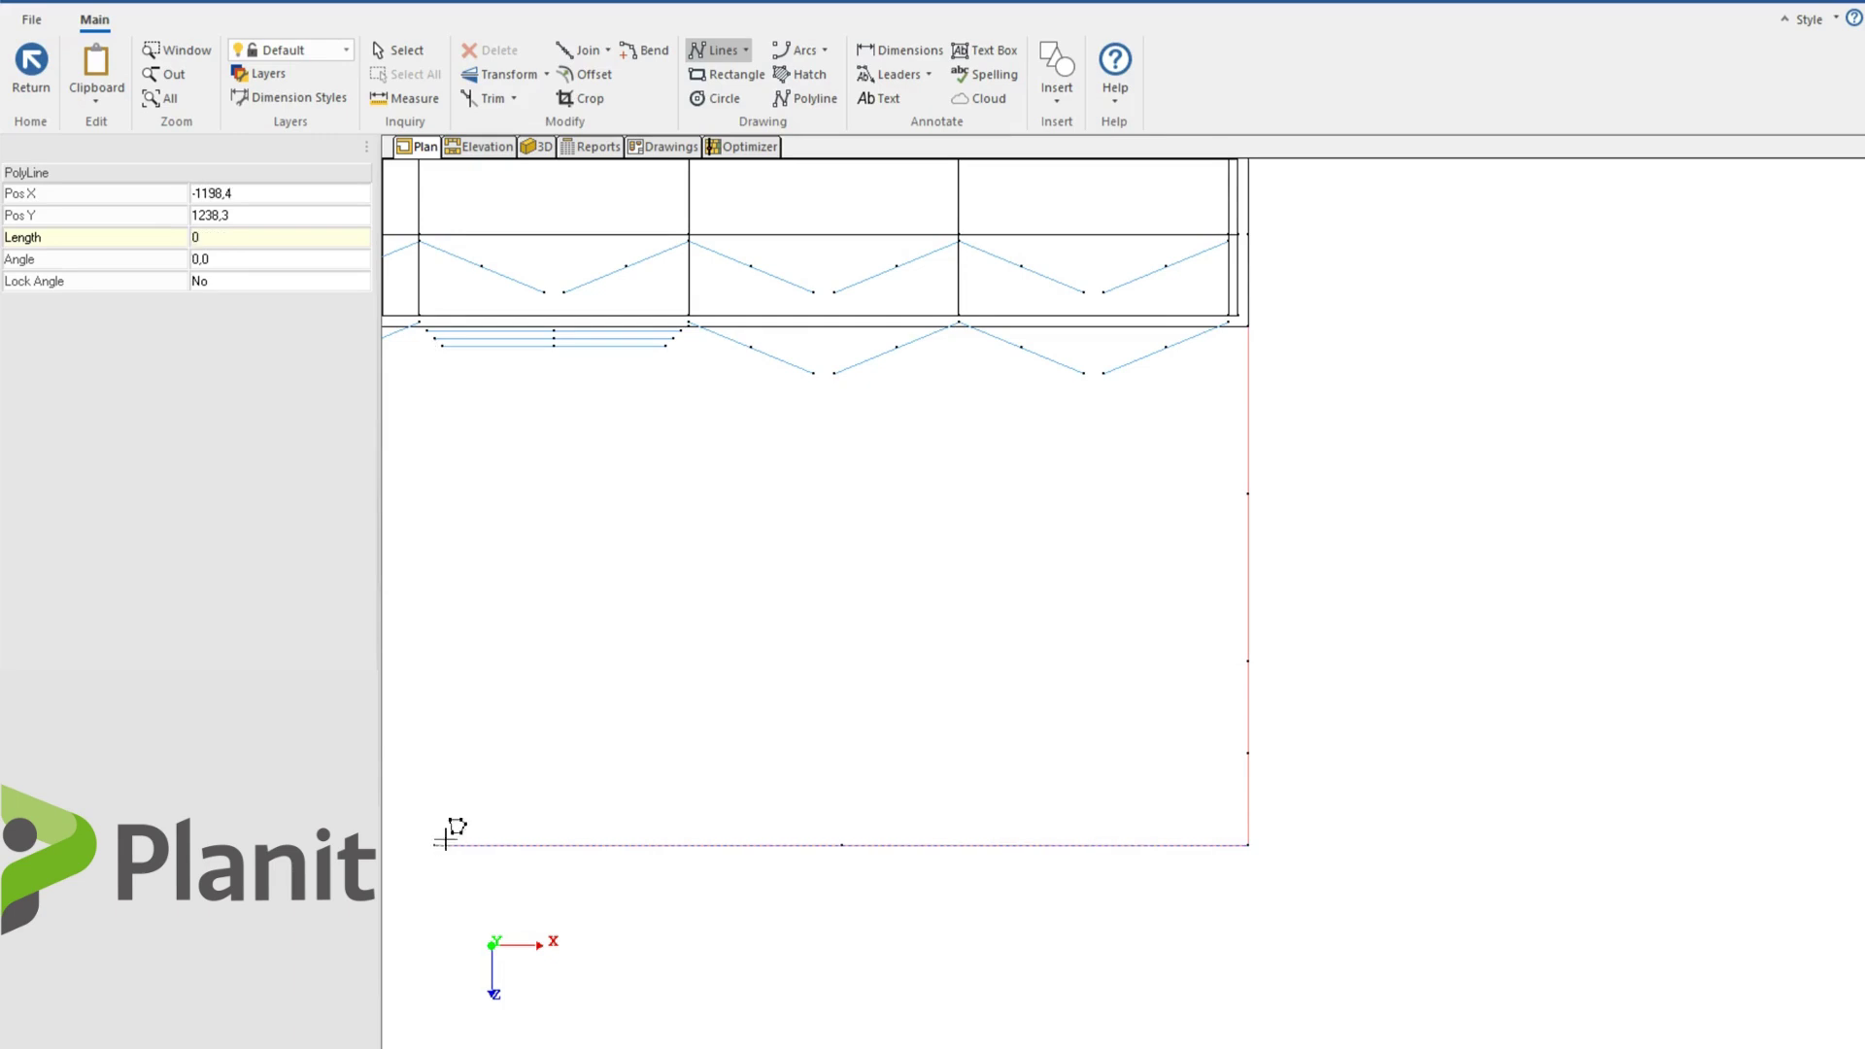
{"action": "scroll", "coordinate": [724, 737], "scroll_direction": "down", "scroll_amount": 3}
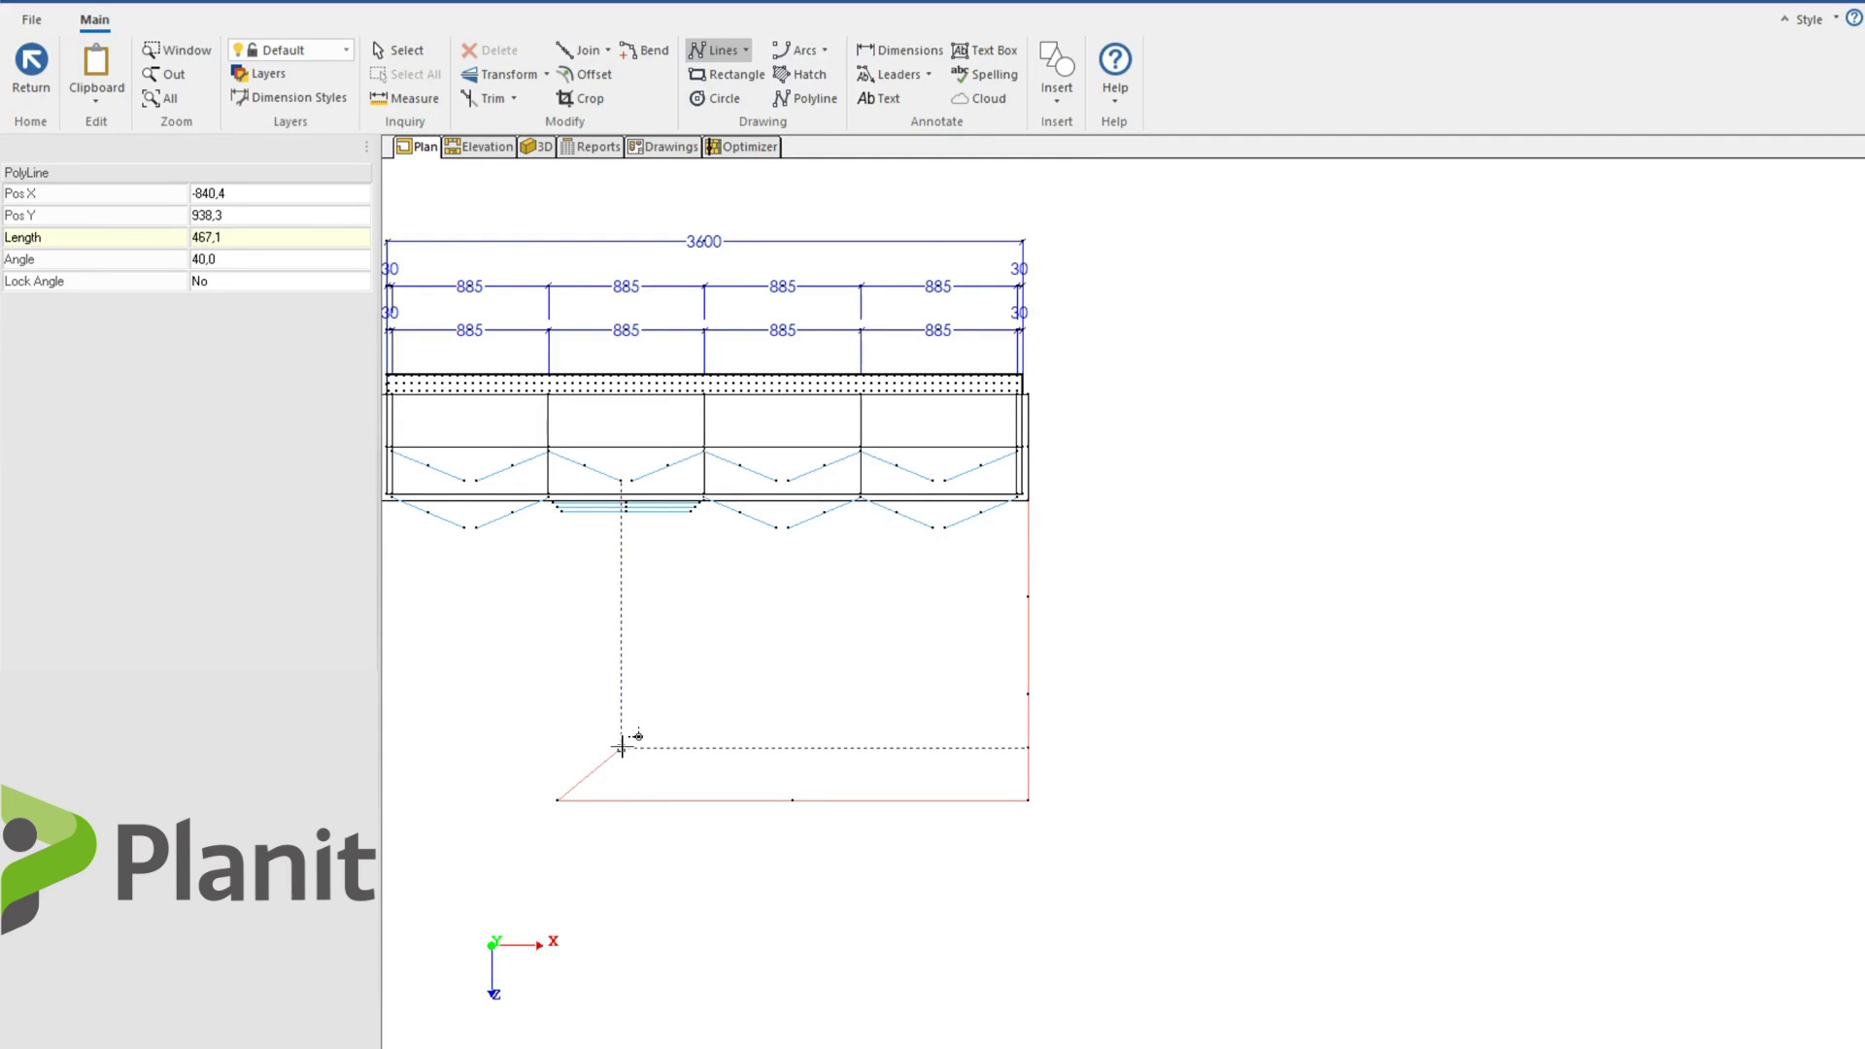
- Open the rightmost base door cabinet from the wall elevation and enter CAD mode in its Face view
{"action": "left_click", "coordinate": [491, 150]}
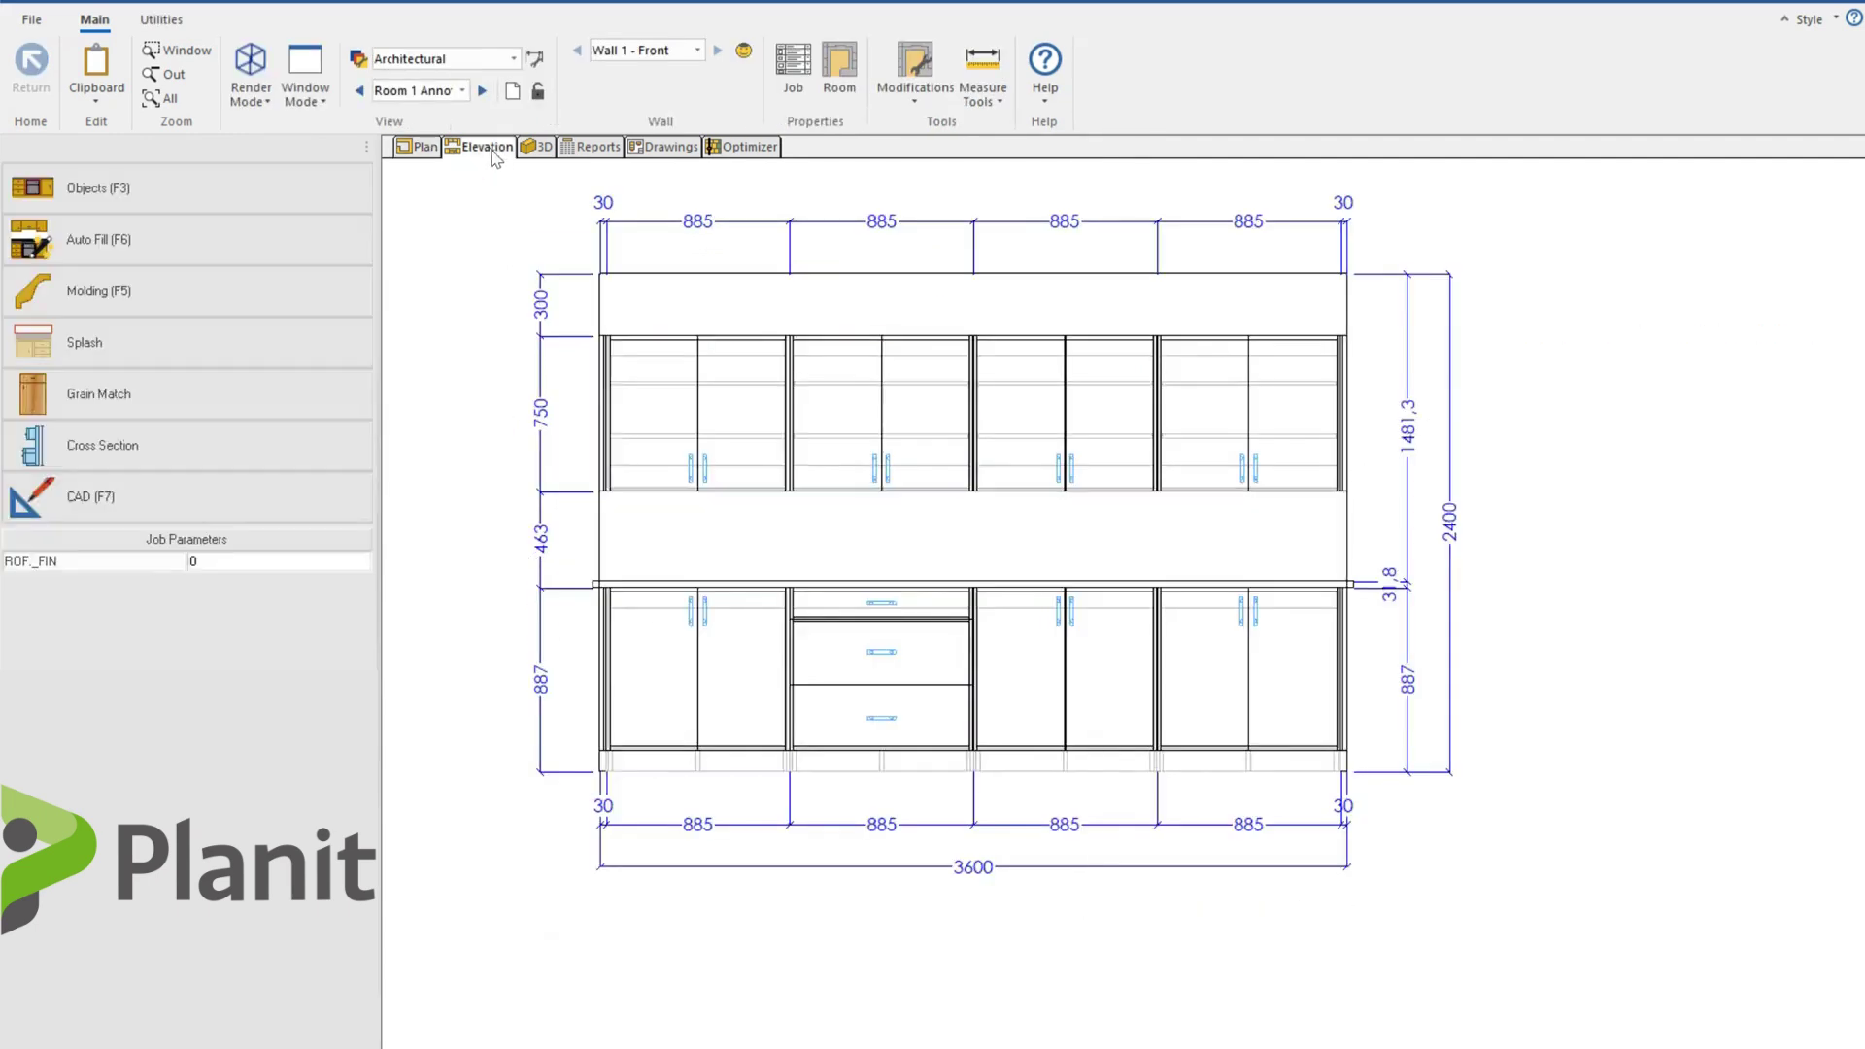
{"action": "double_click", "coordinate": [1276, 674]}
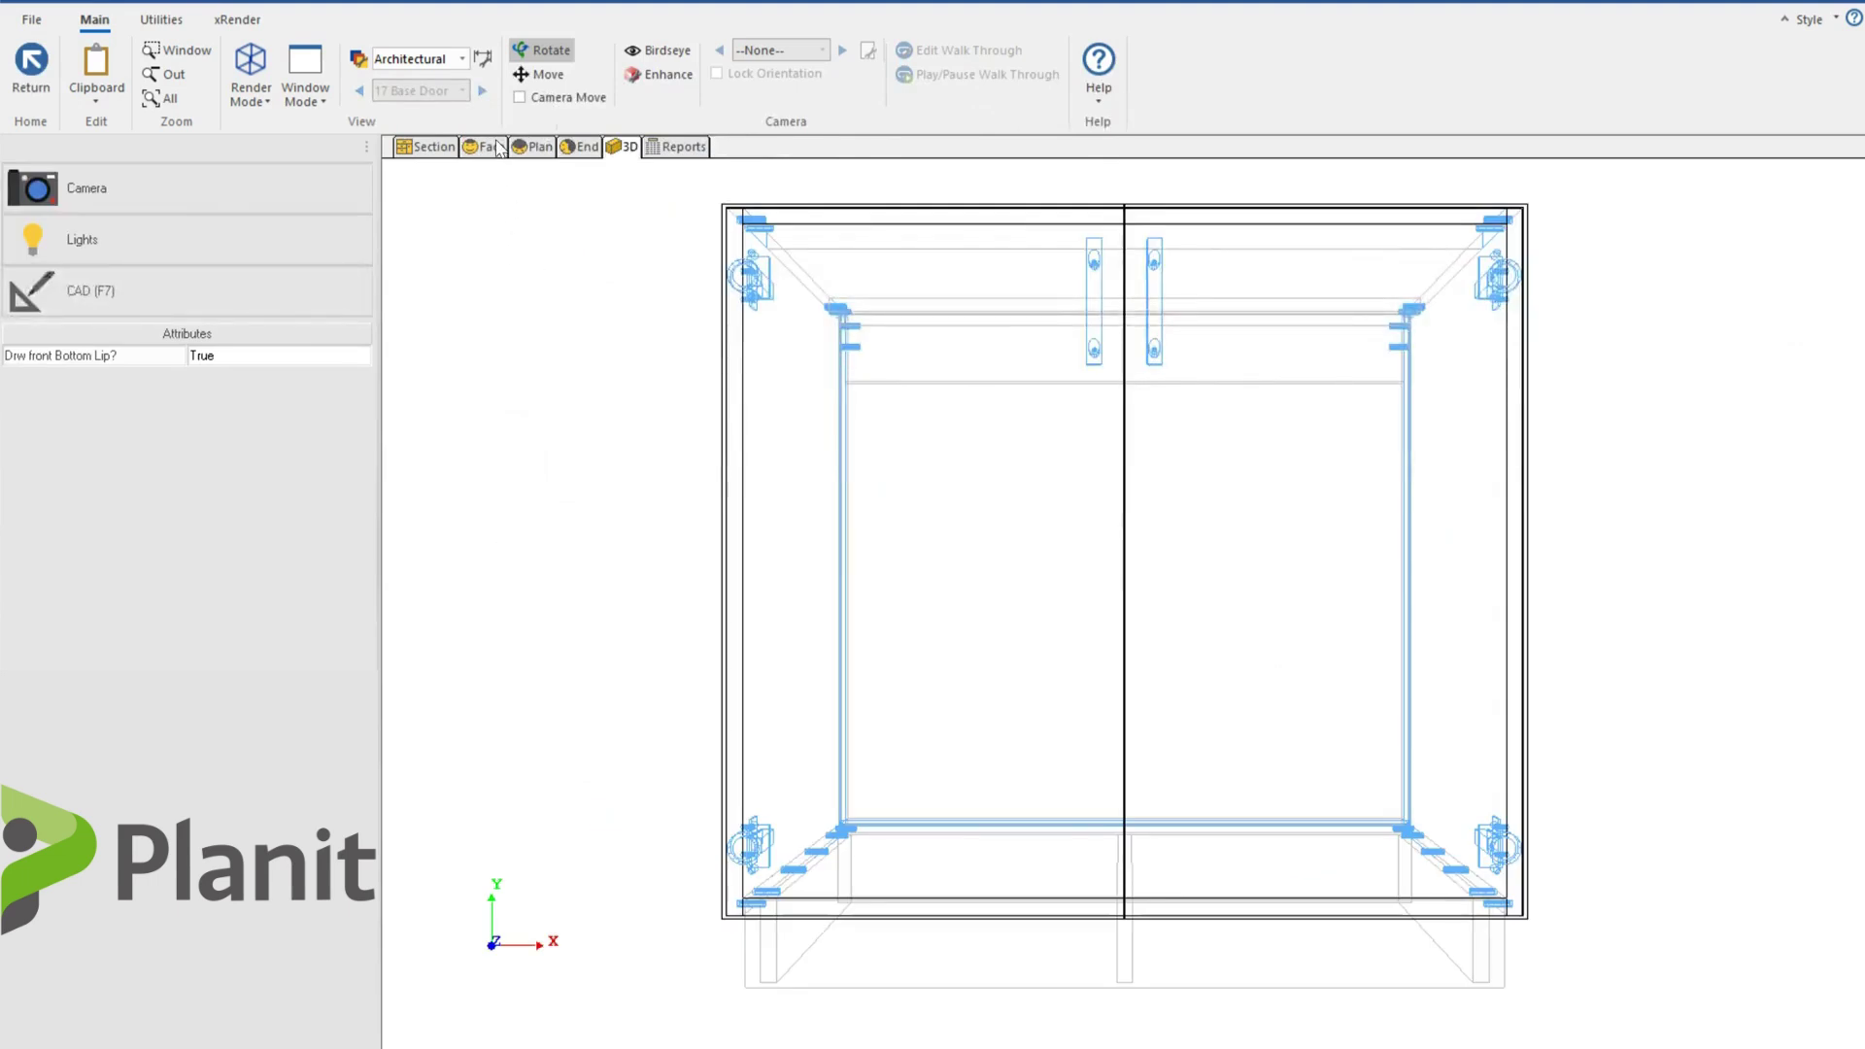
{"action": "left_click", "coordinate": [499, 147]}
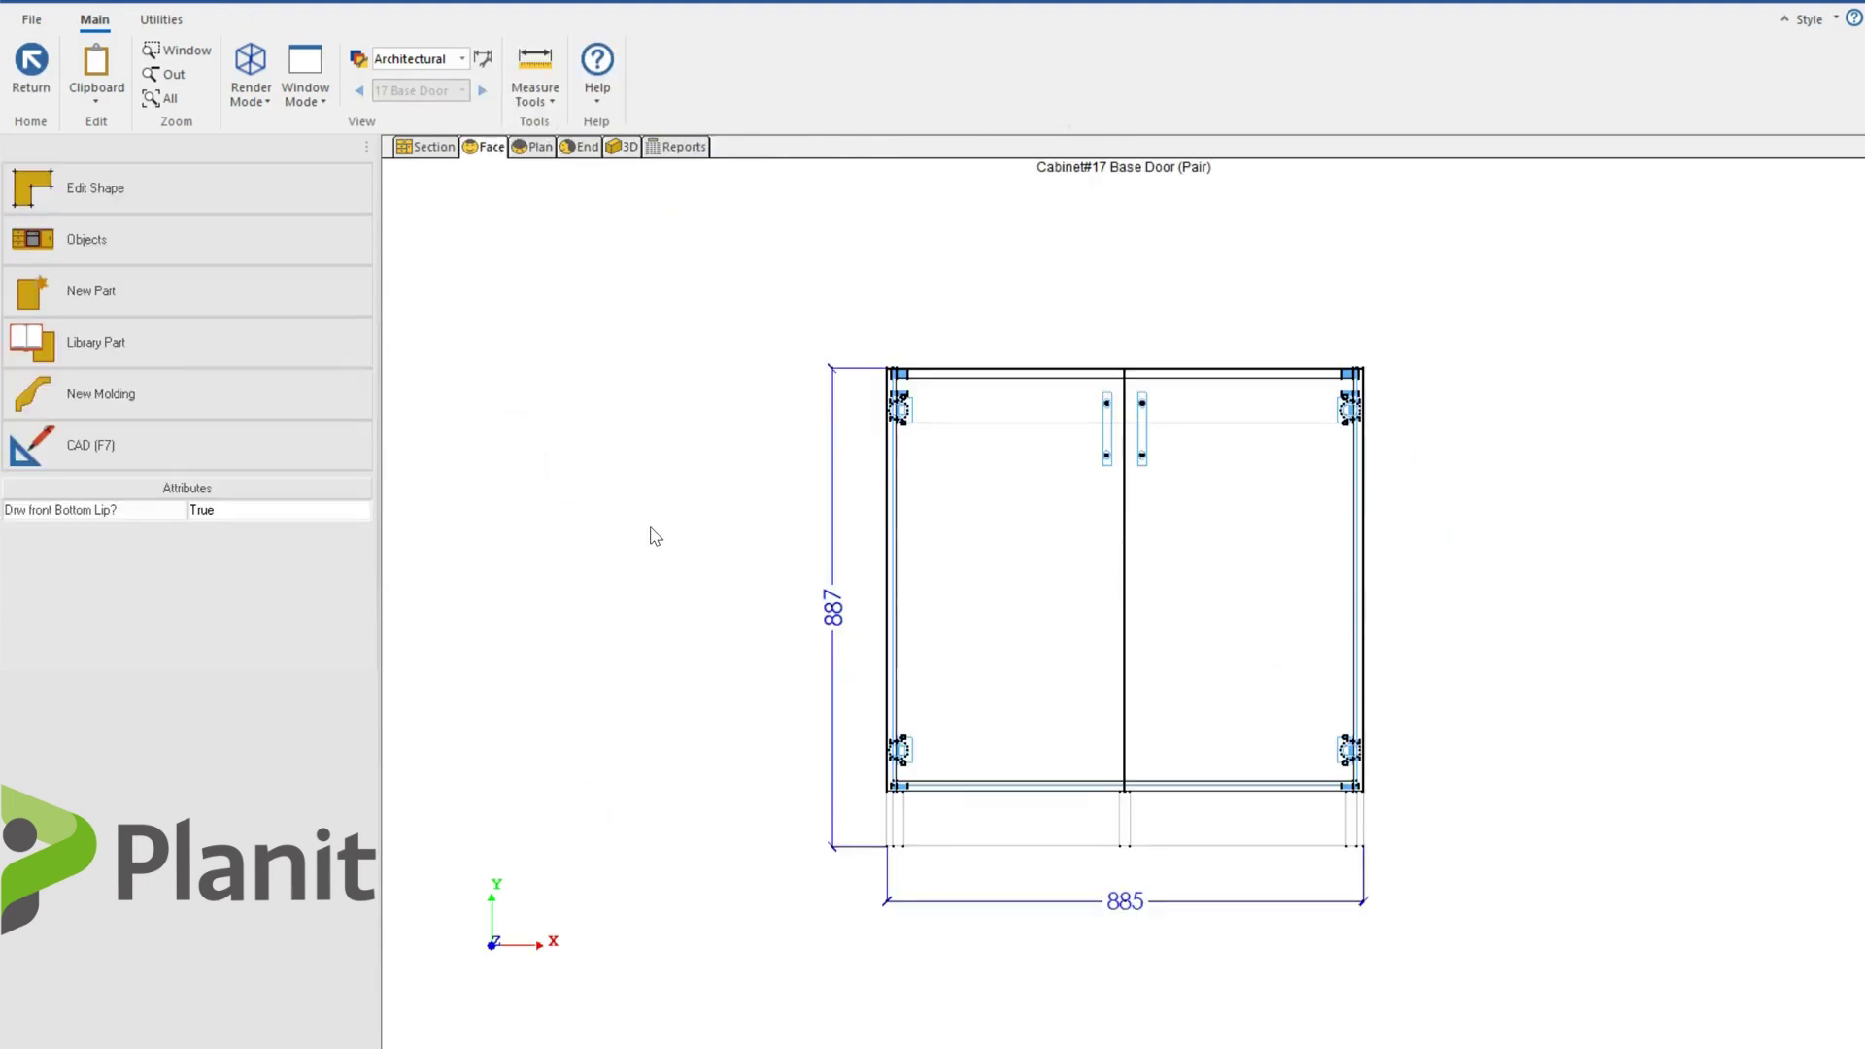
{"action": "key", "text": "F7"}
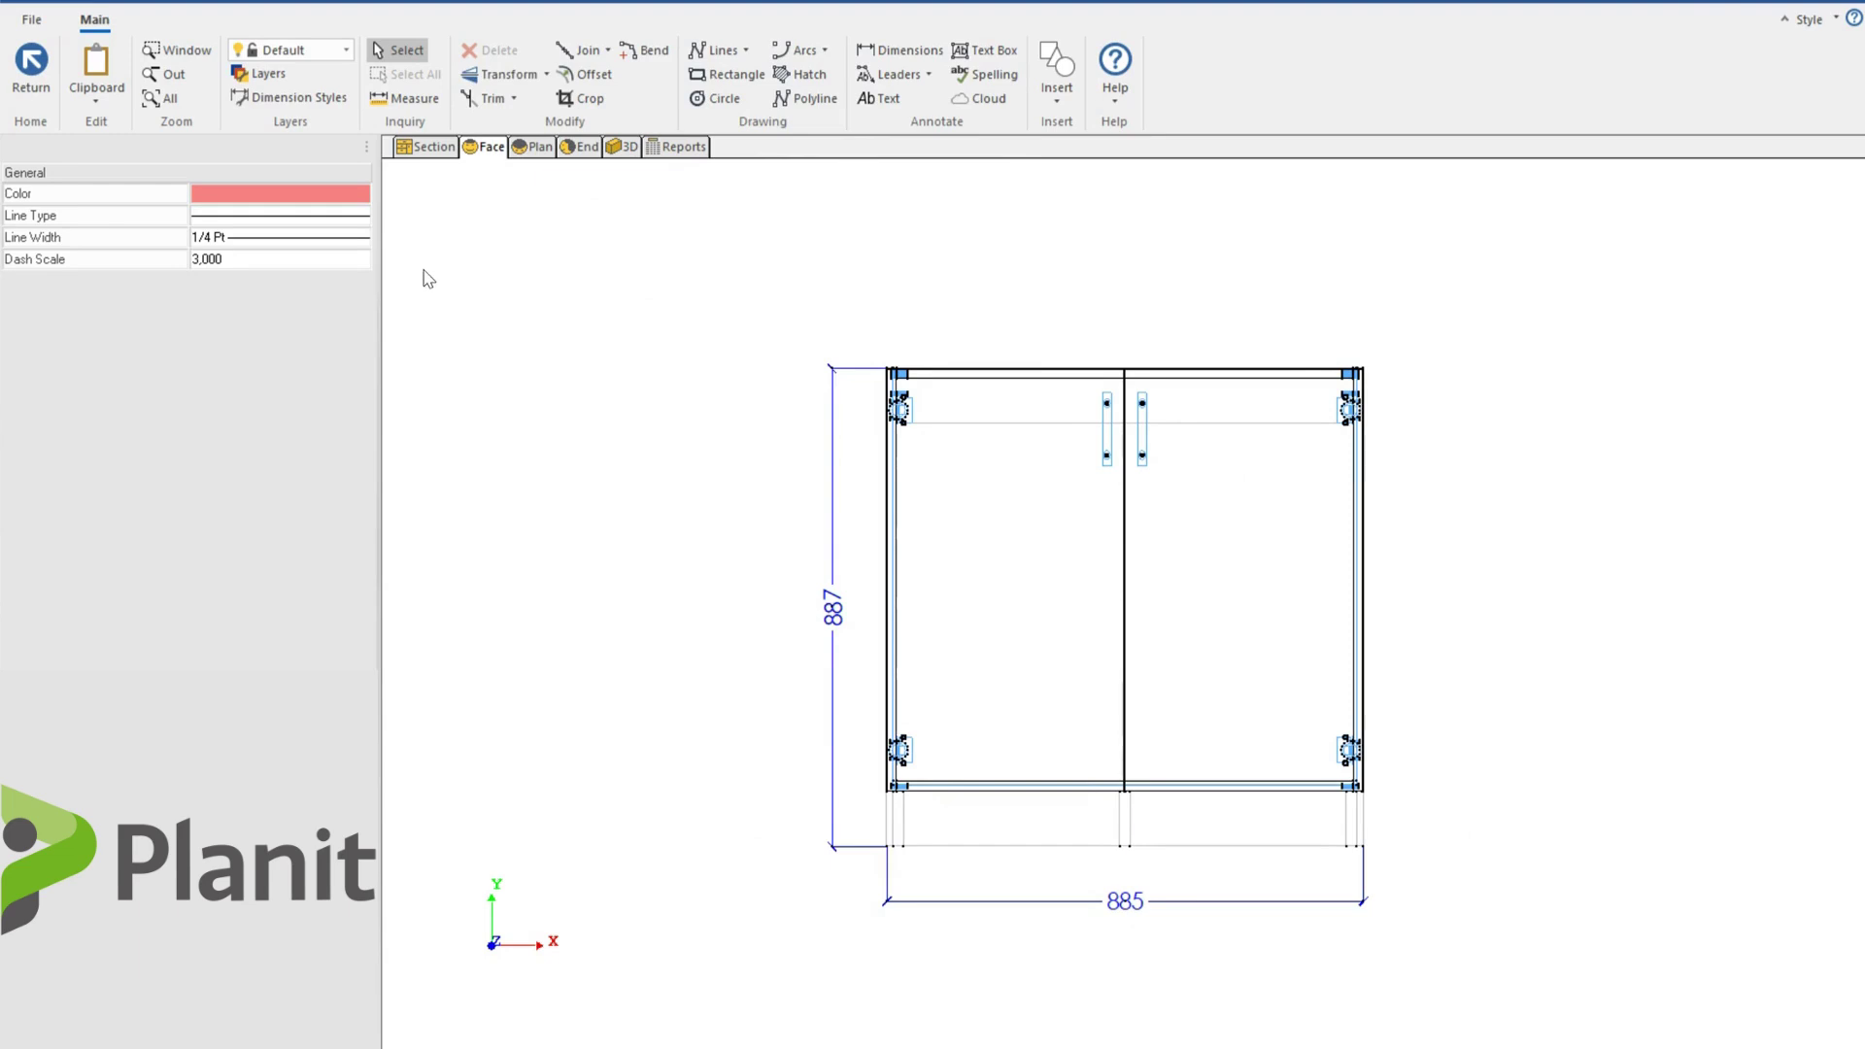
- Draw a light red circle near the middle of the cabinet's left door and return to the wall elevation
{"action": "left_click", "coordinate": [725, 100]}
{"action": "left_click", "coordinate": [1017, 575]}
{"action": "left_click", "coordinate": [1019, 515]}
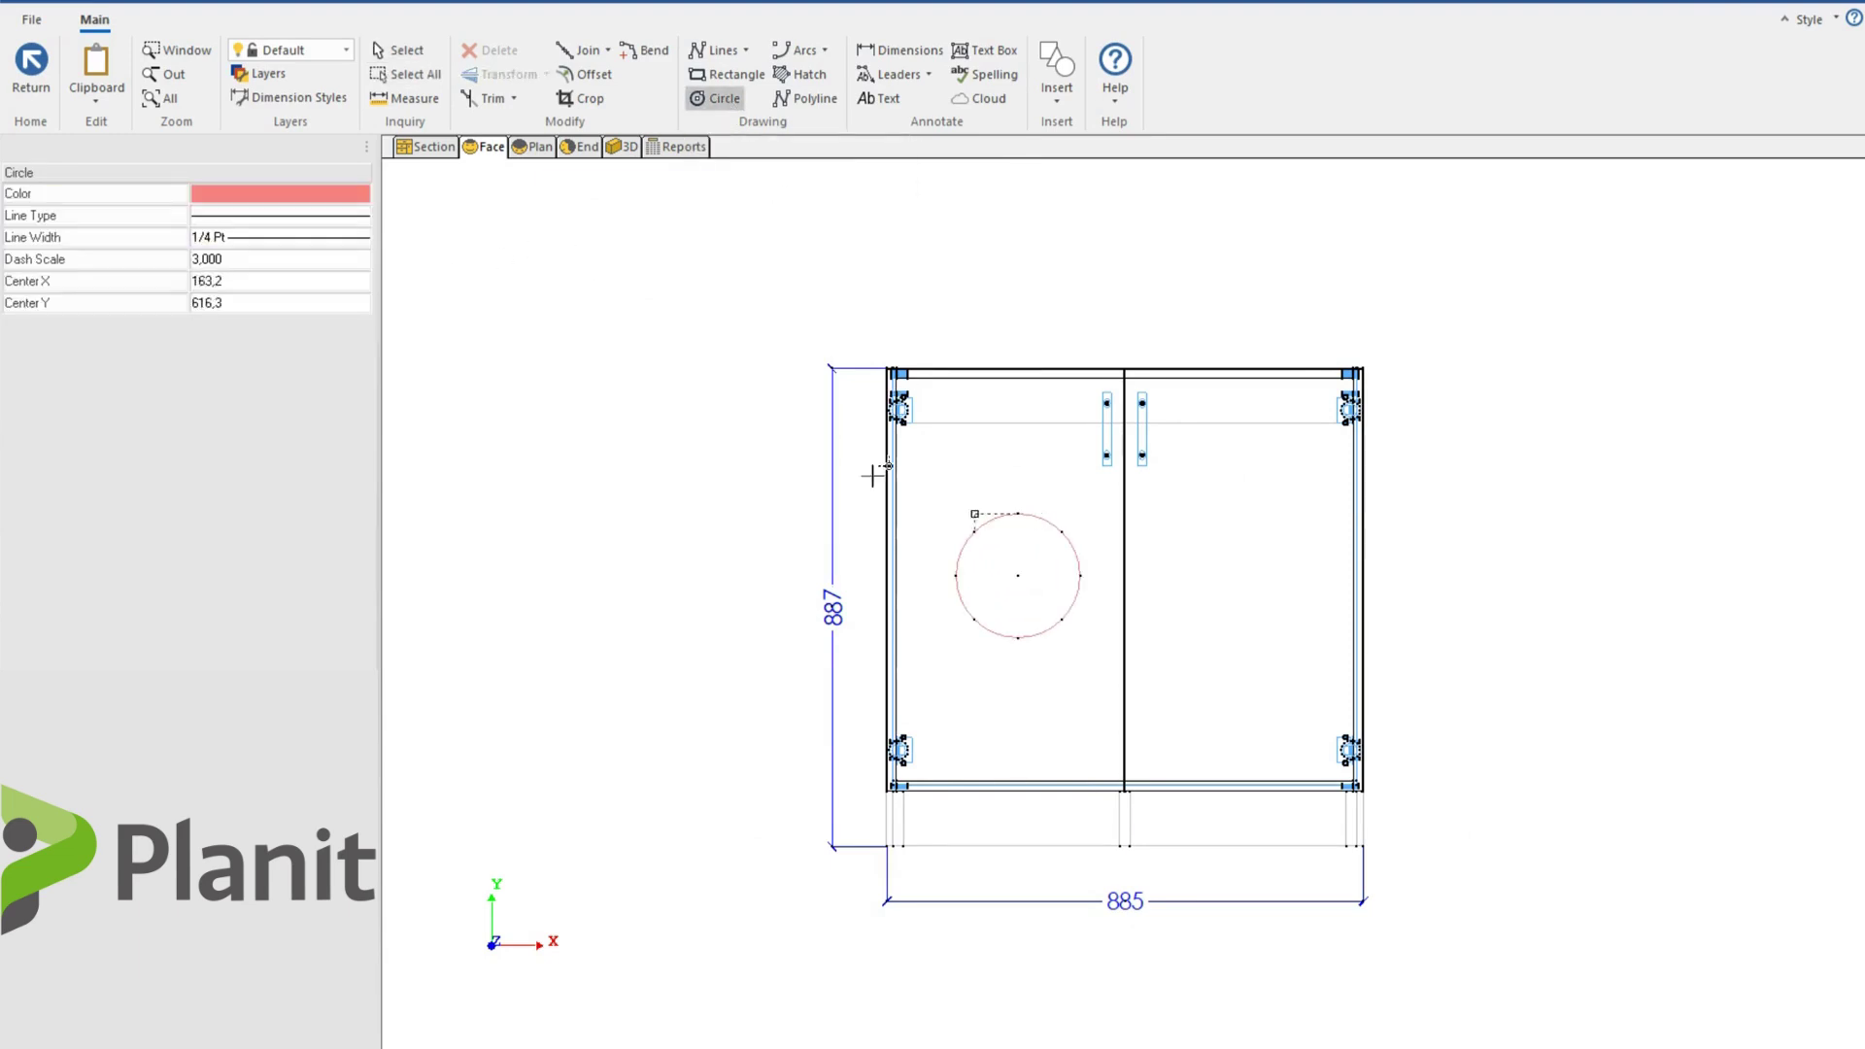
{"action": "left_click", "coordinate": [31, 68]}
{"action": "left_click", "coordinate": [31, 68]}
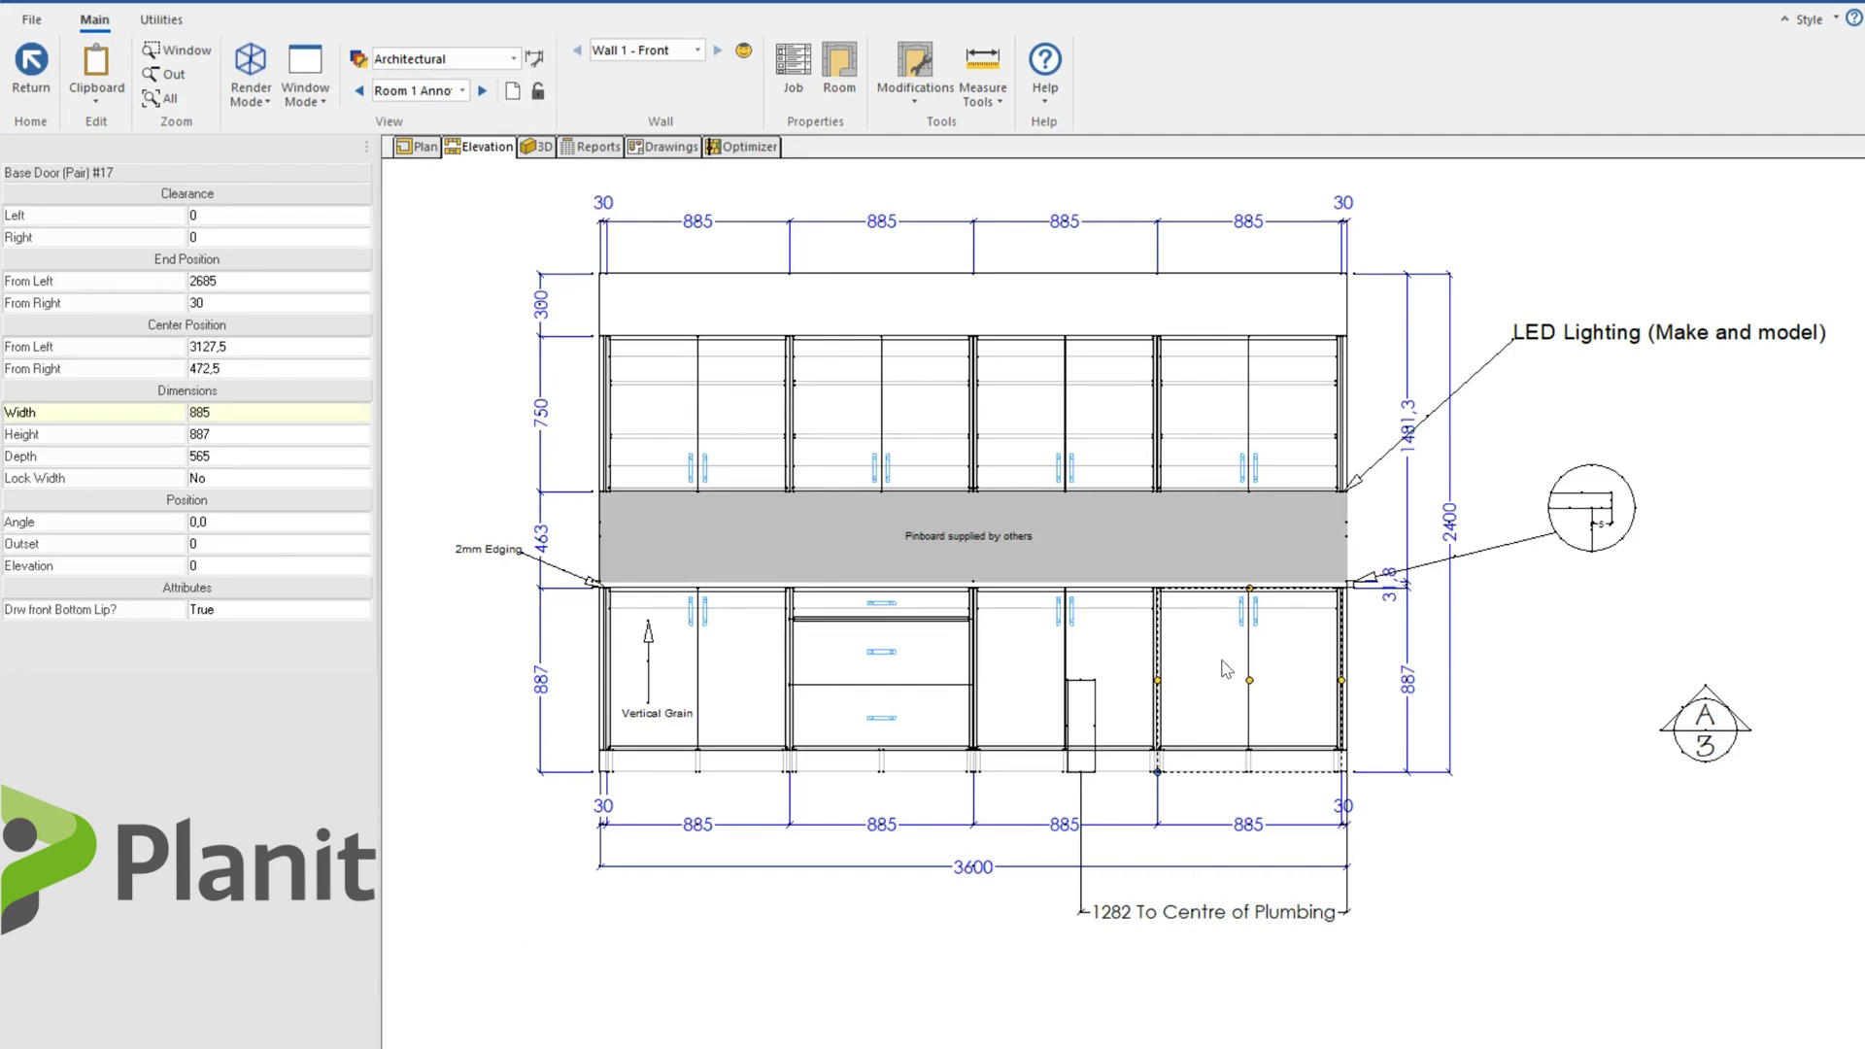
- Enable Show Plan CAD and Show Elevation CAD in the rightmost base cabinet's assembly properties
{"action": "right_click", "coordinate": [1129, 657]}
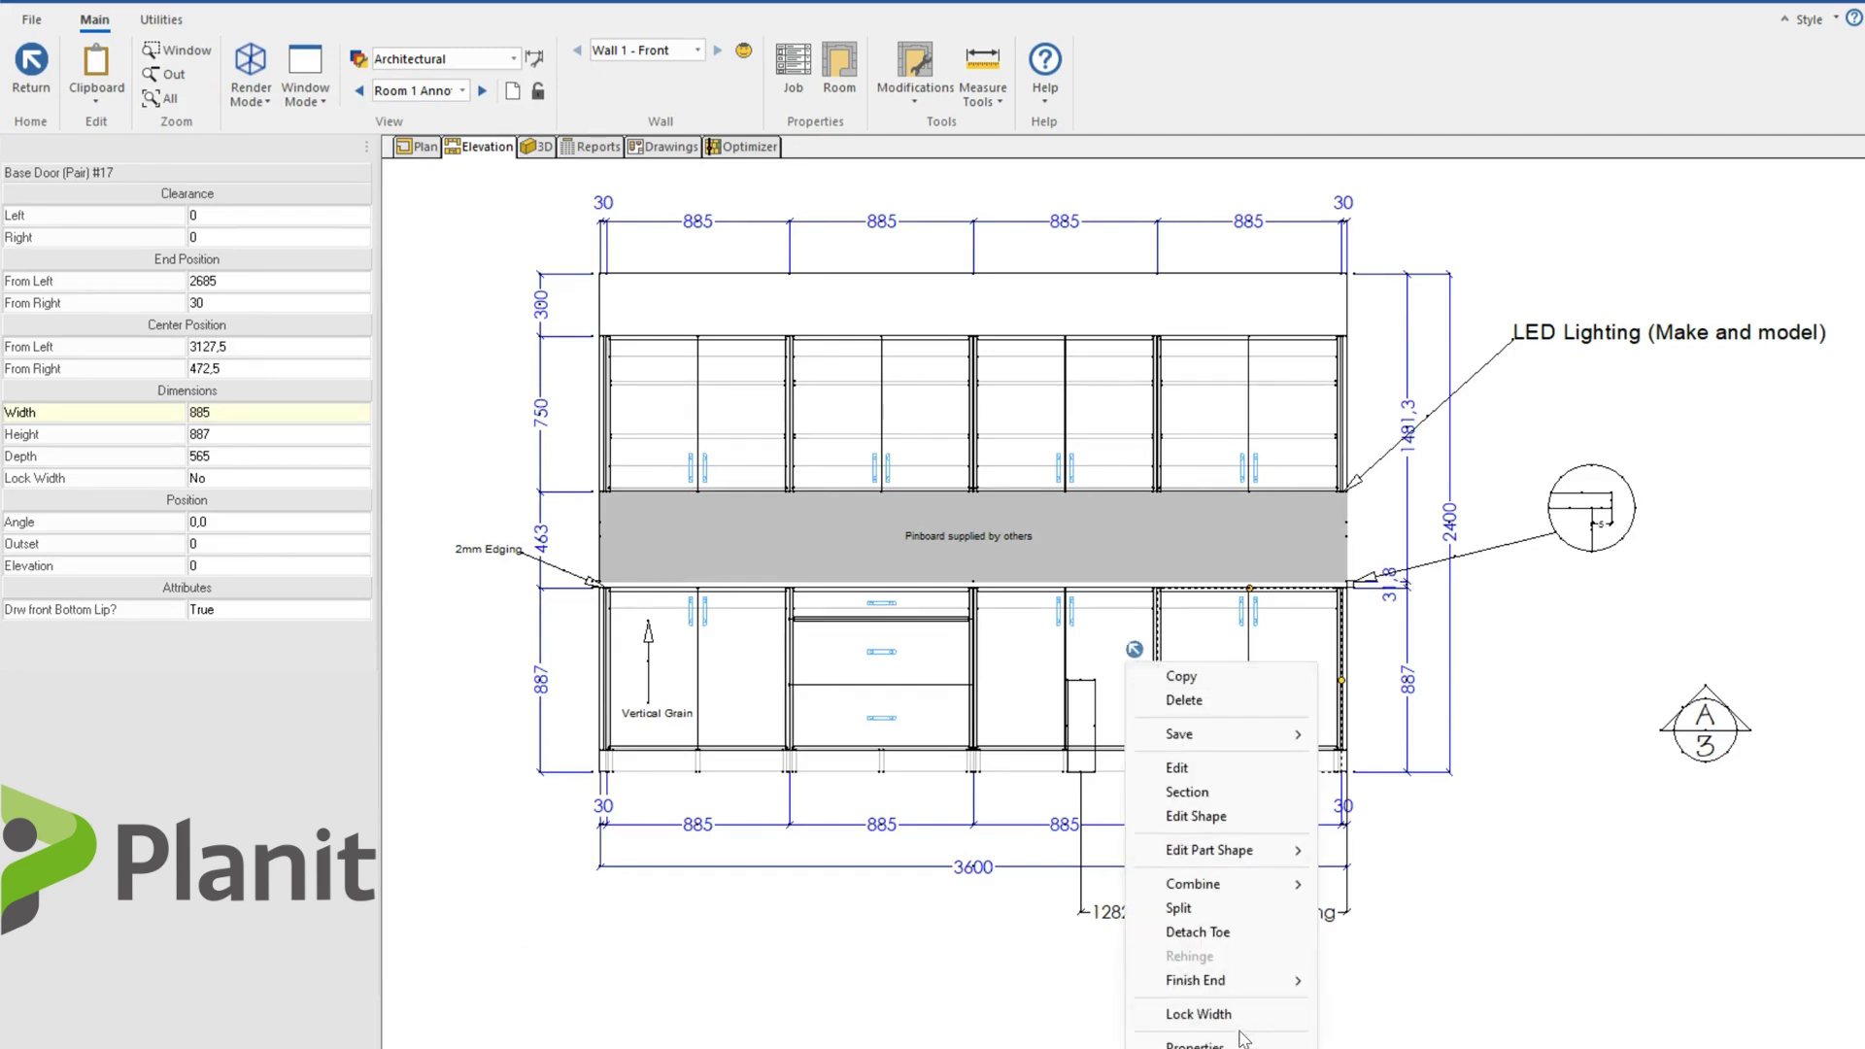
{"action": "left_click", "coordinate": [1195, 1044]}
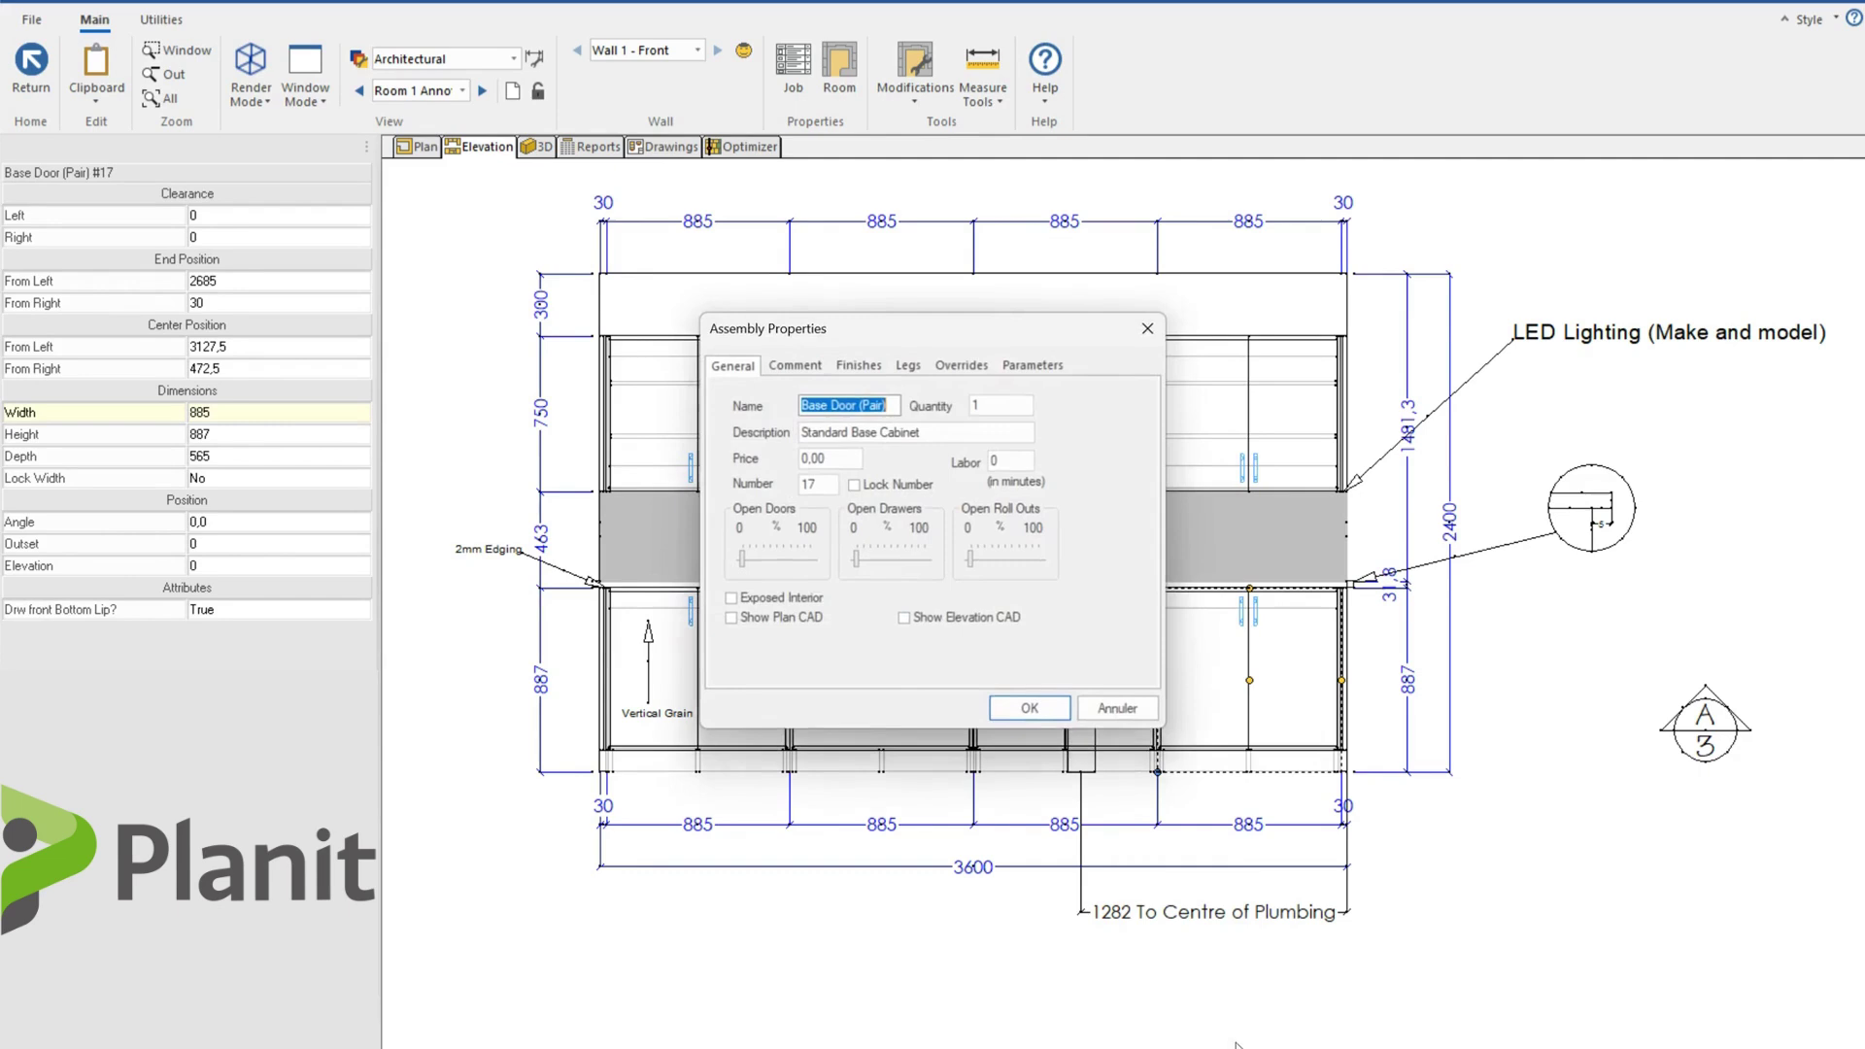
{"action": "left_click", "coordinate": [772, 630]}
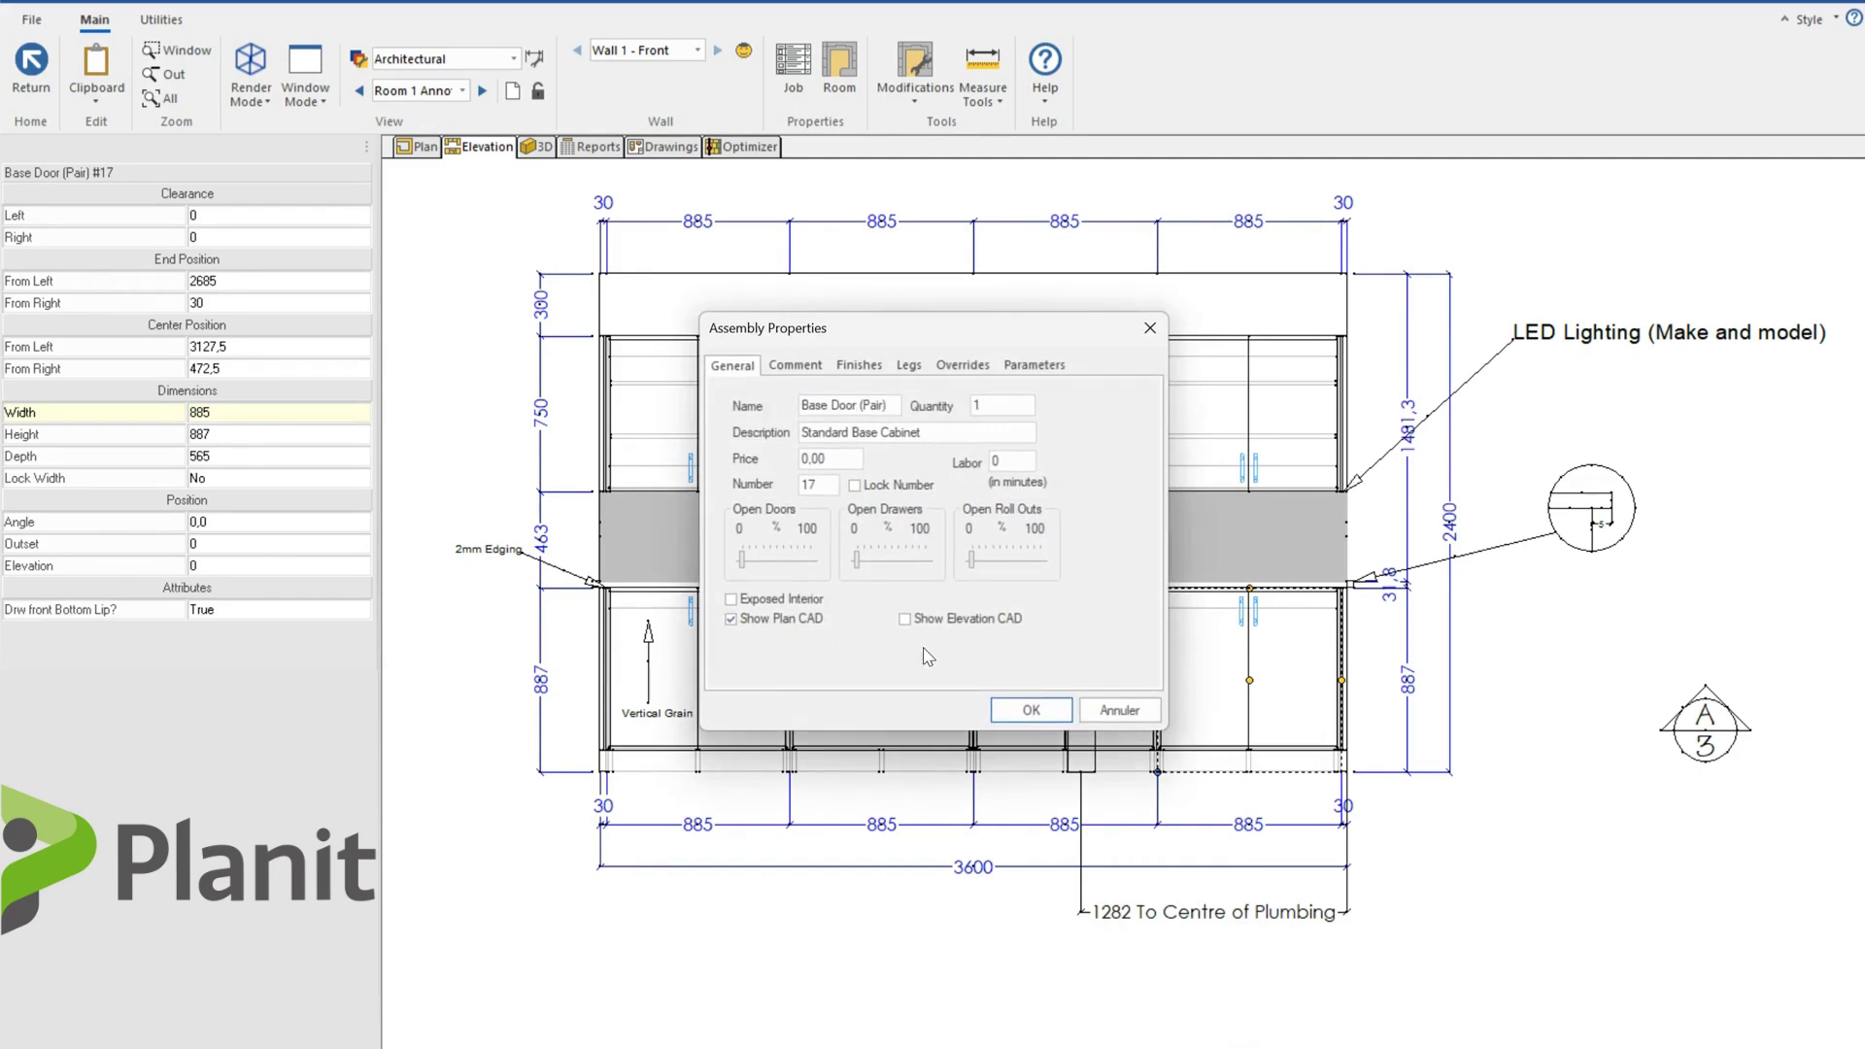
{"action": "left_click", "coordinate": [949, 622]}
{"action": "left_click", "coordinate": [1031, 710]}
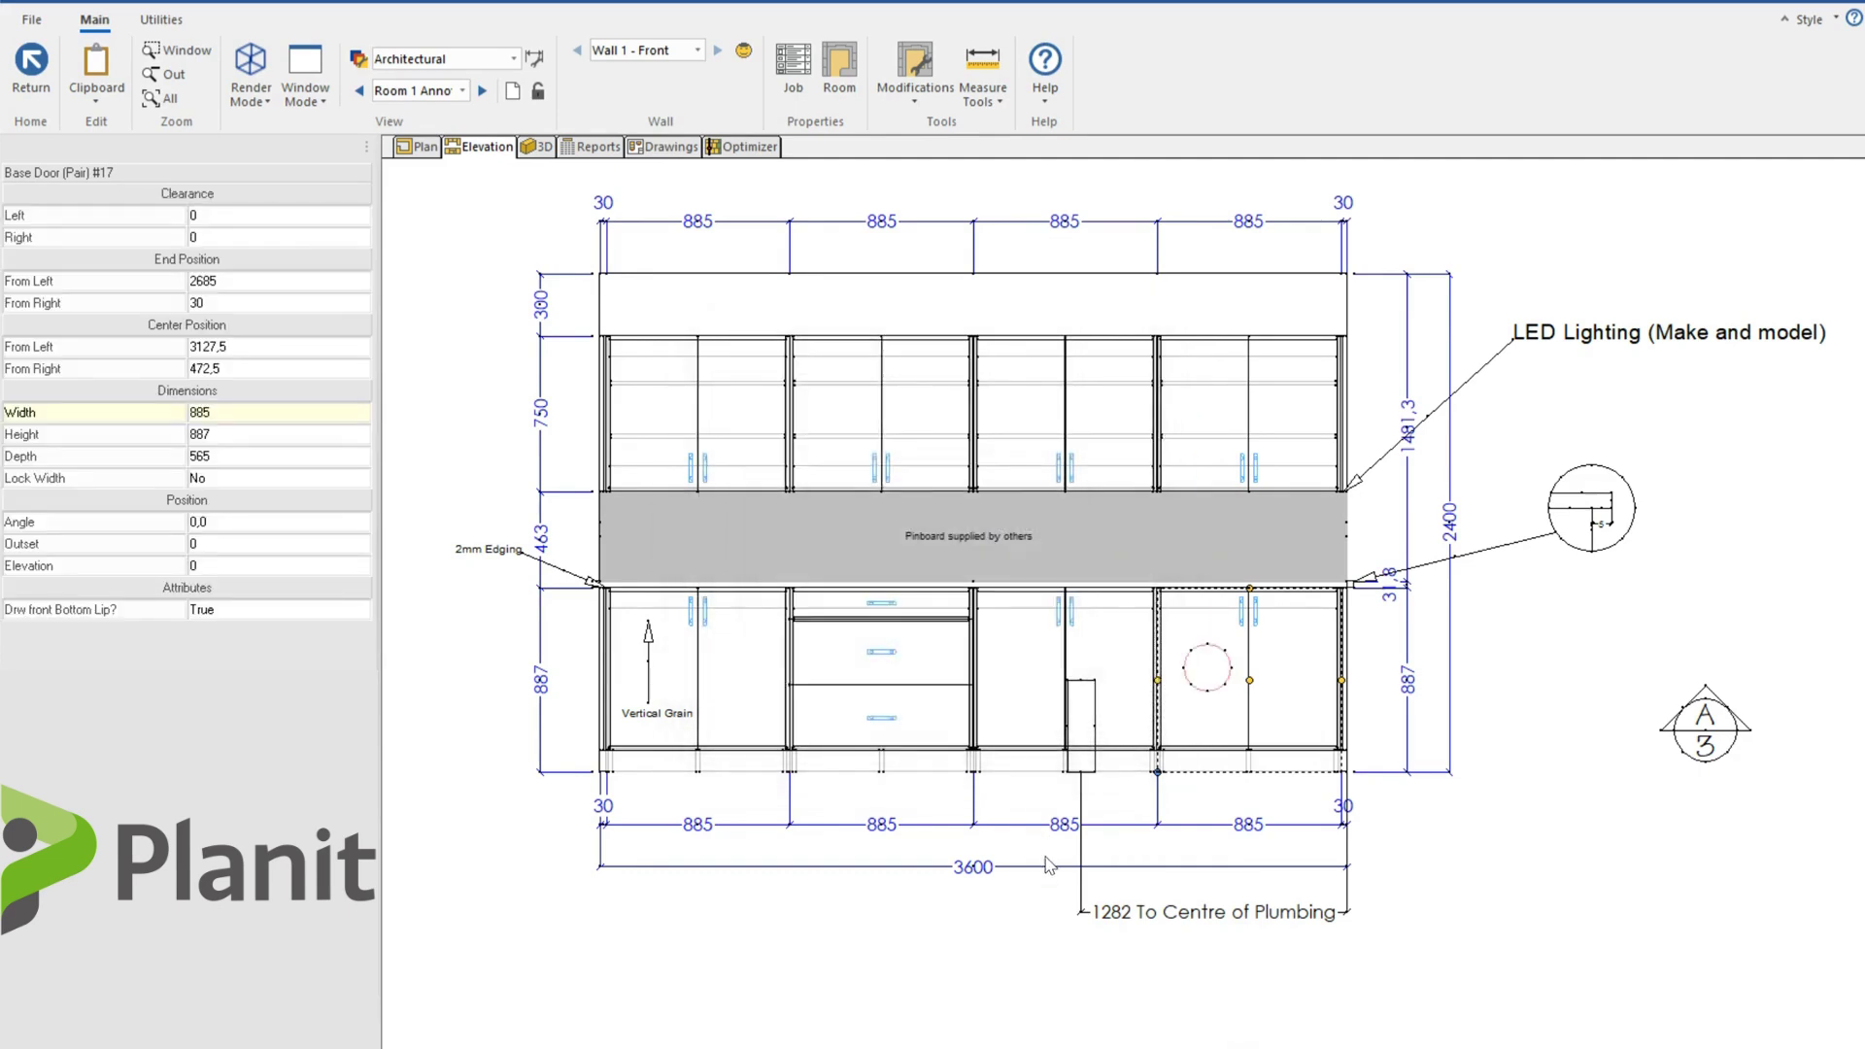